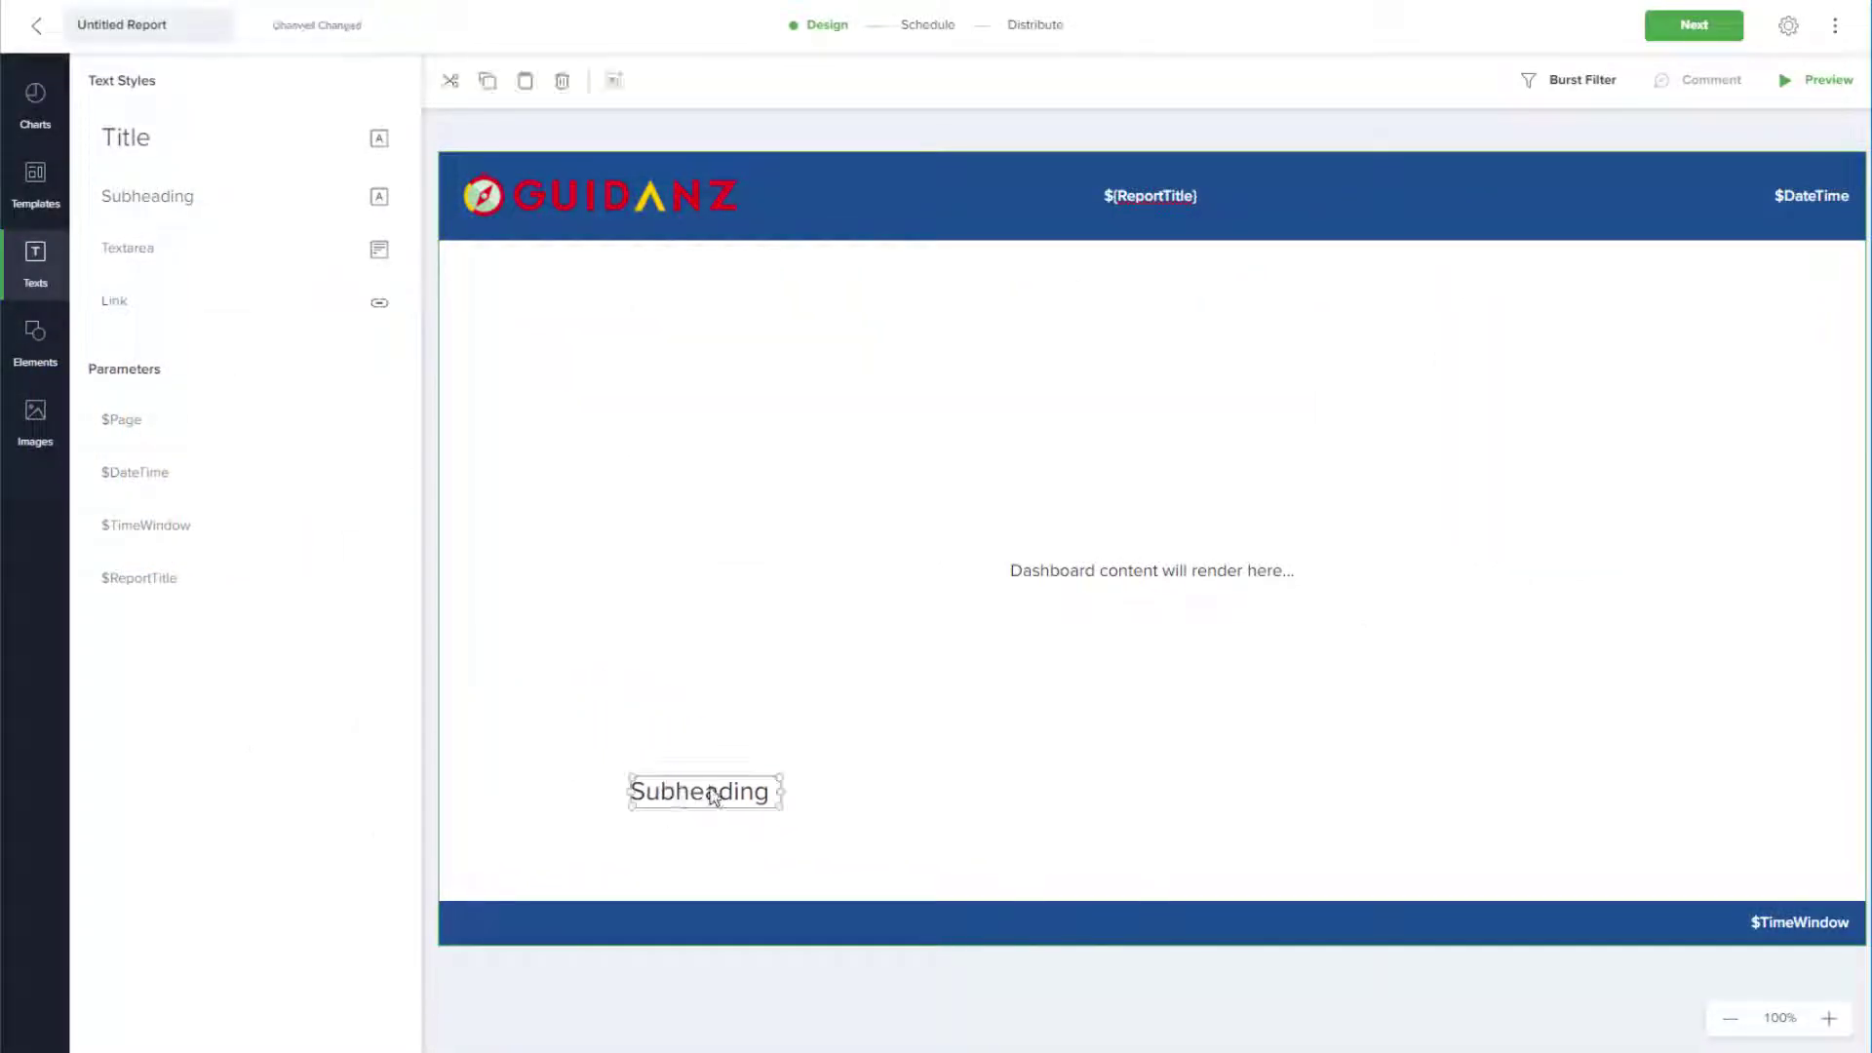
Replace the Subheading text with 'Marketing Department', widen it and move it onto the footer bar.
{"action": "left_click", "coordinate": [714, 795]}
{"action": "double_click", "coordinate": [710, 788]}
{"action": "type", "text": "Marketing Depa"}
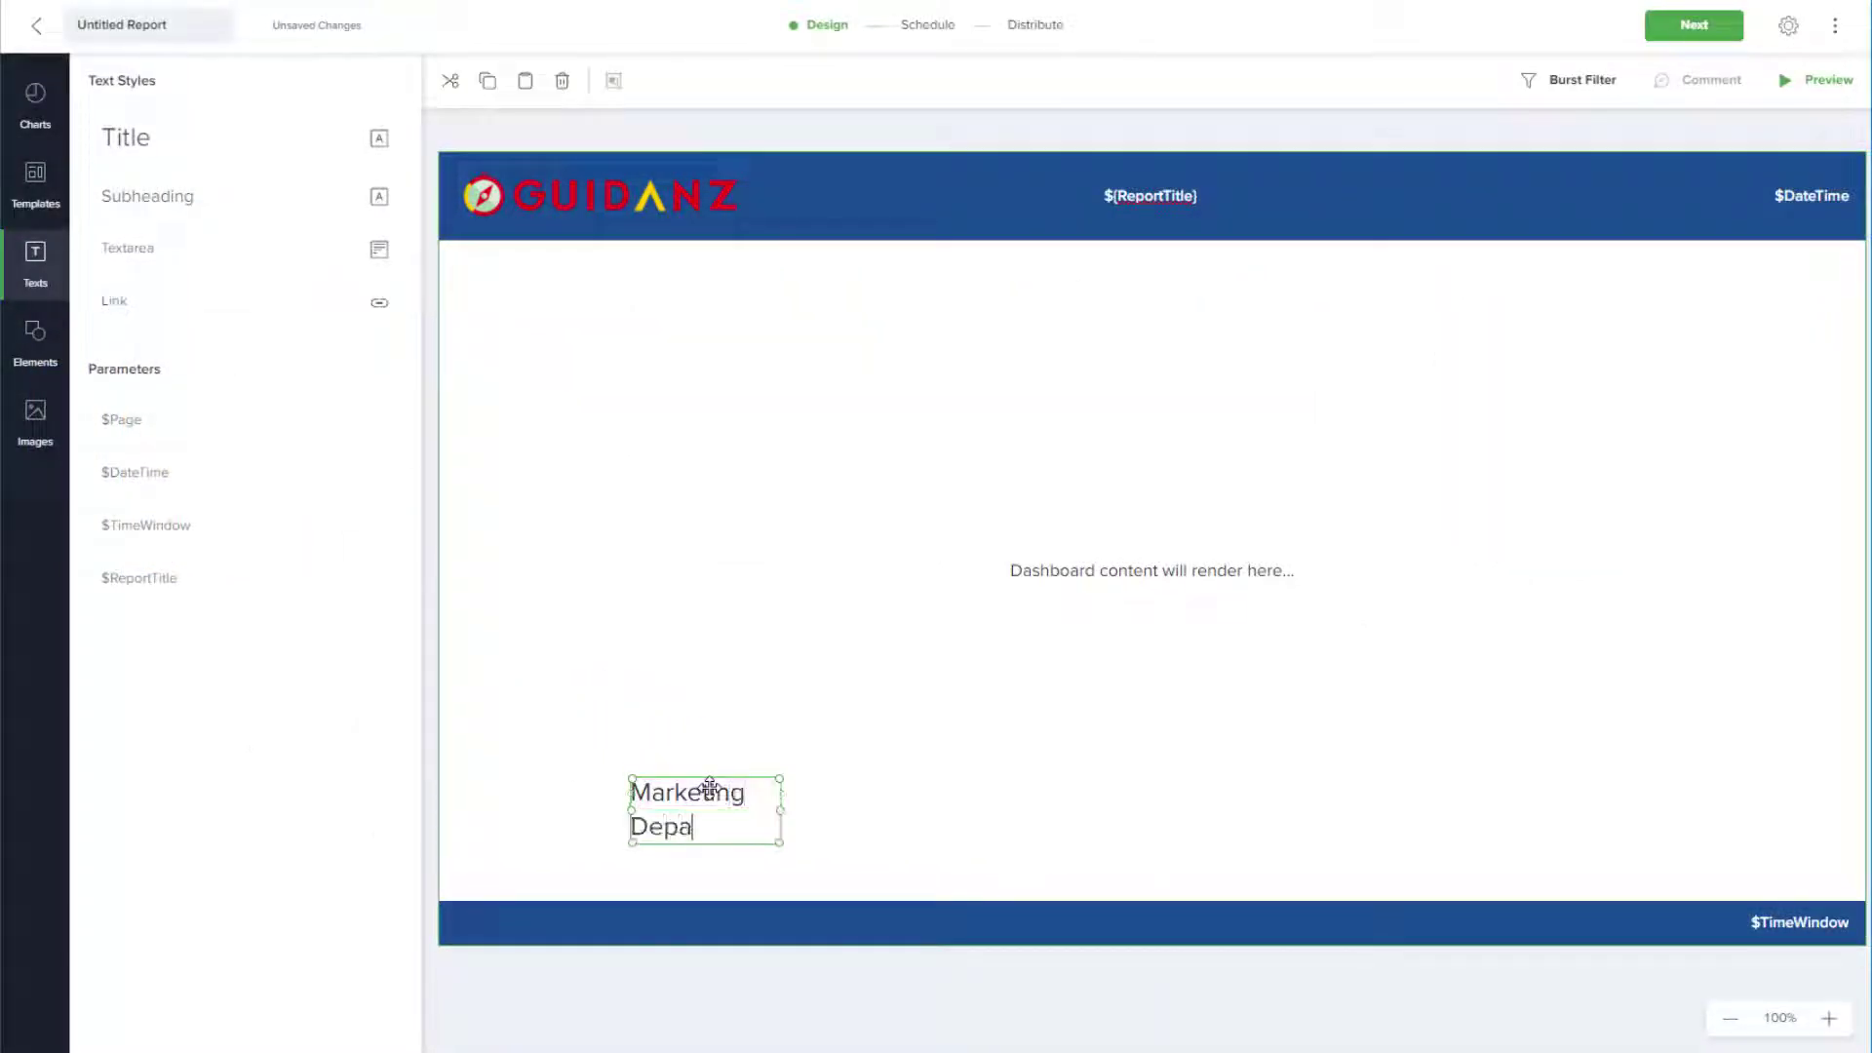
{"action": "type", "text": "rtment"}
{"action": "left_click_drag", "start_coordinate": [780, 809], "coordinate": [985, 794]}
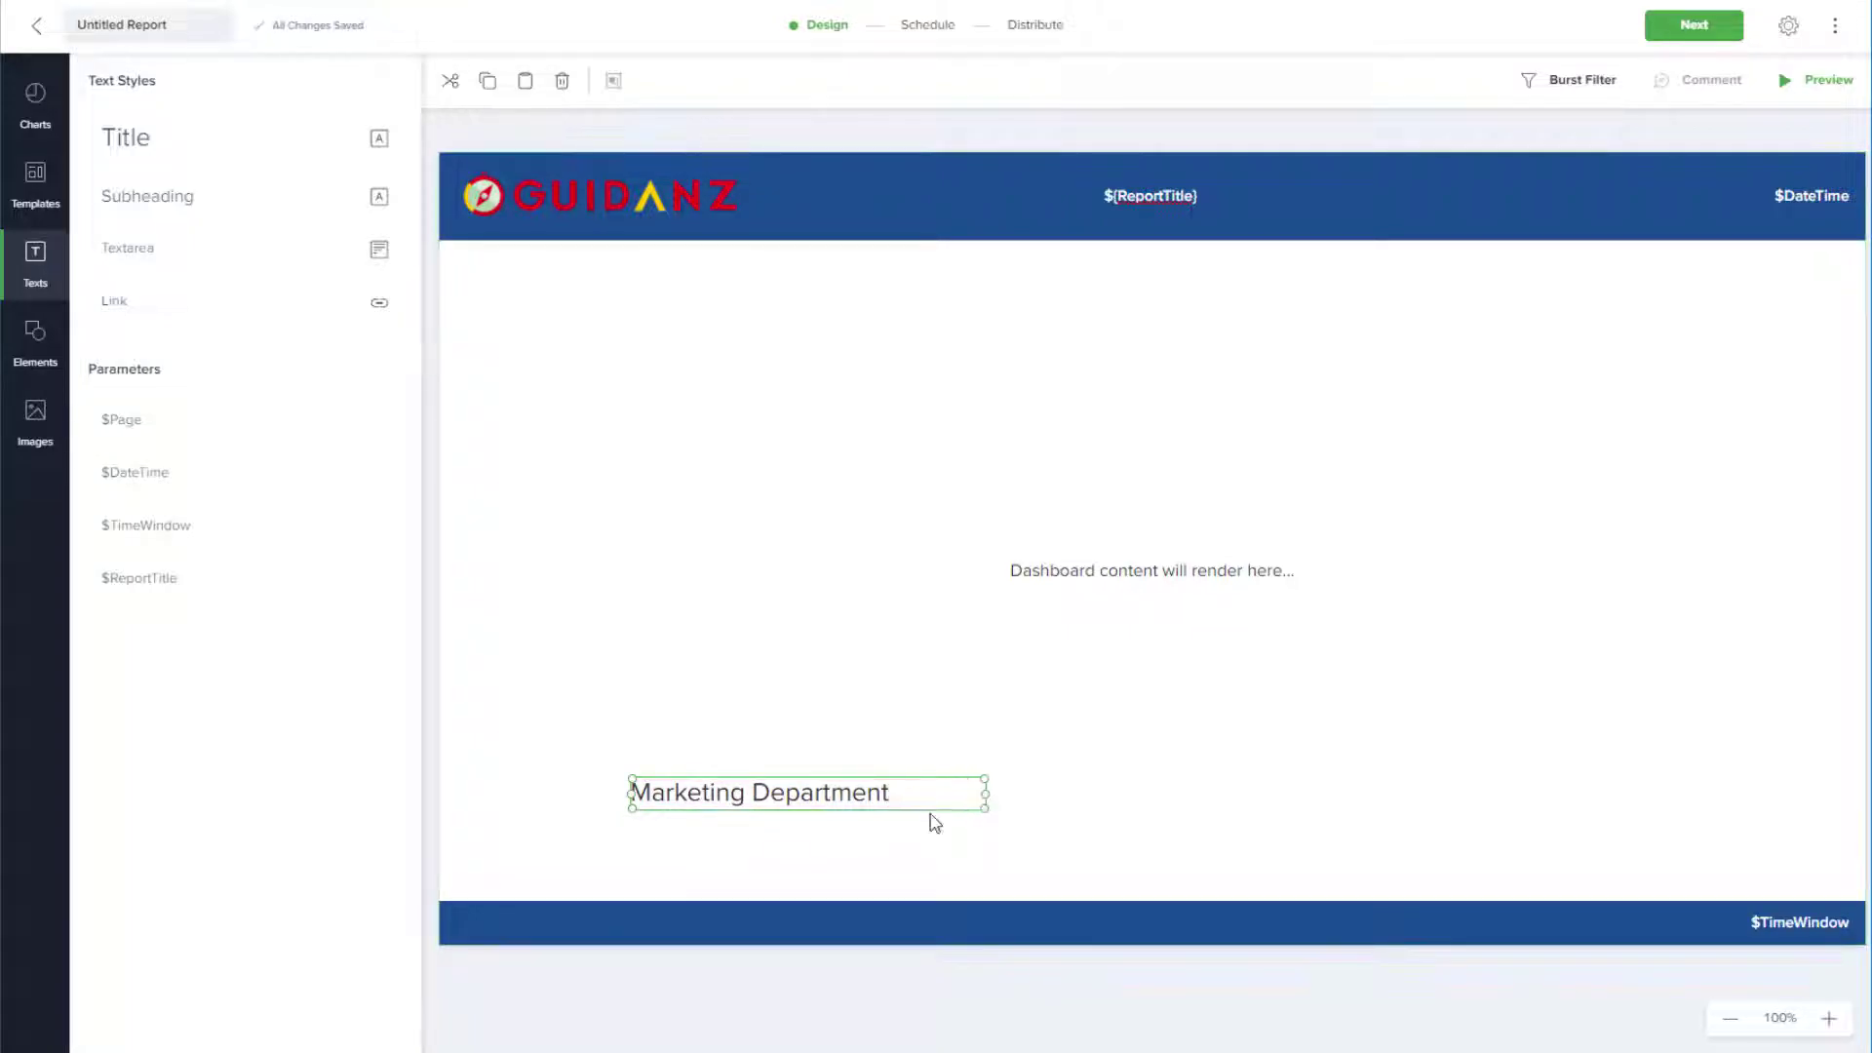
{"action": "left_click_drag", "start_coordinate": [727, 787], "coordinate": [546, 918]}
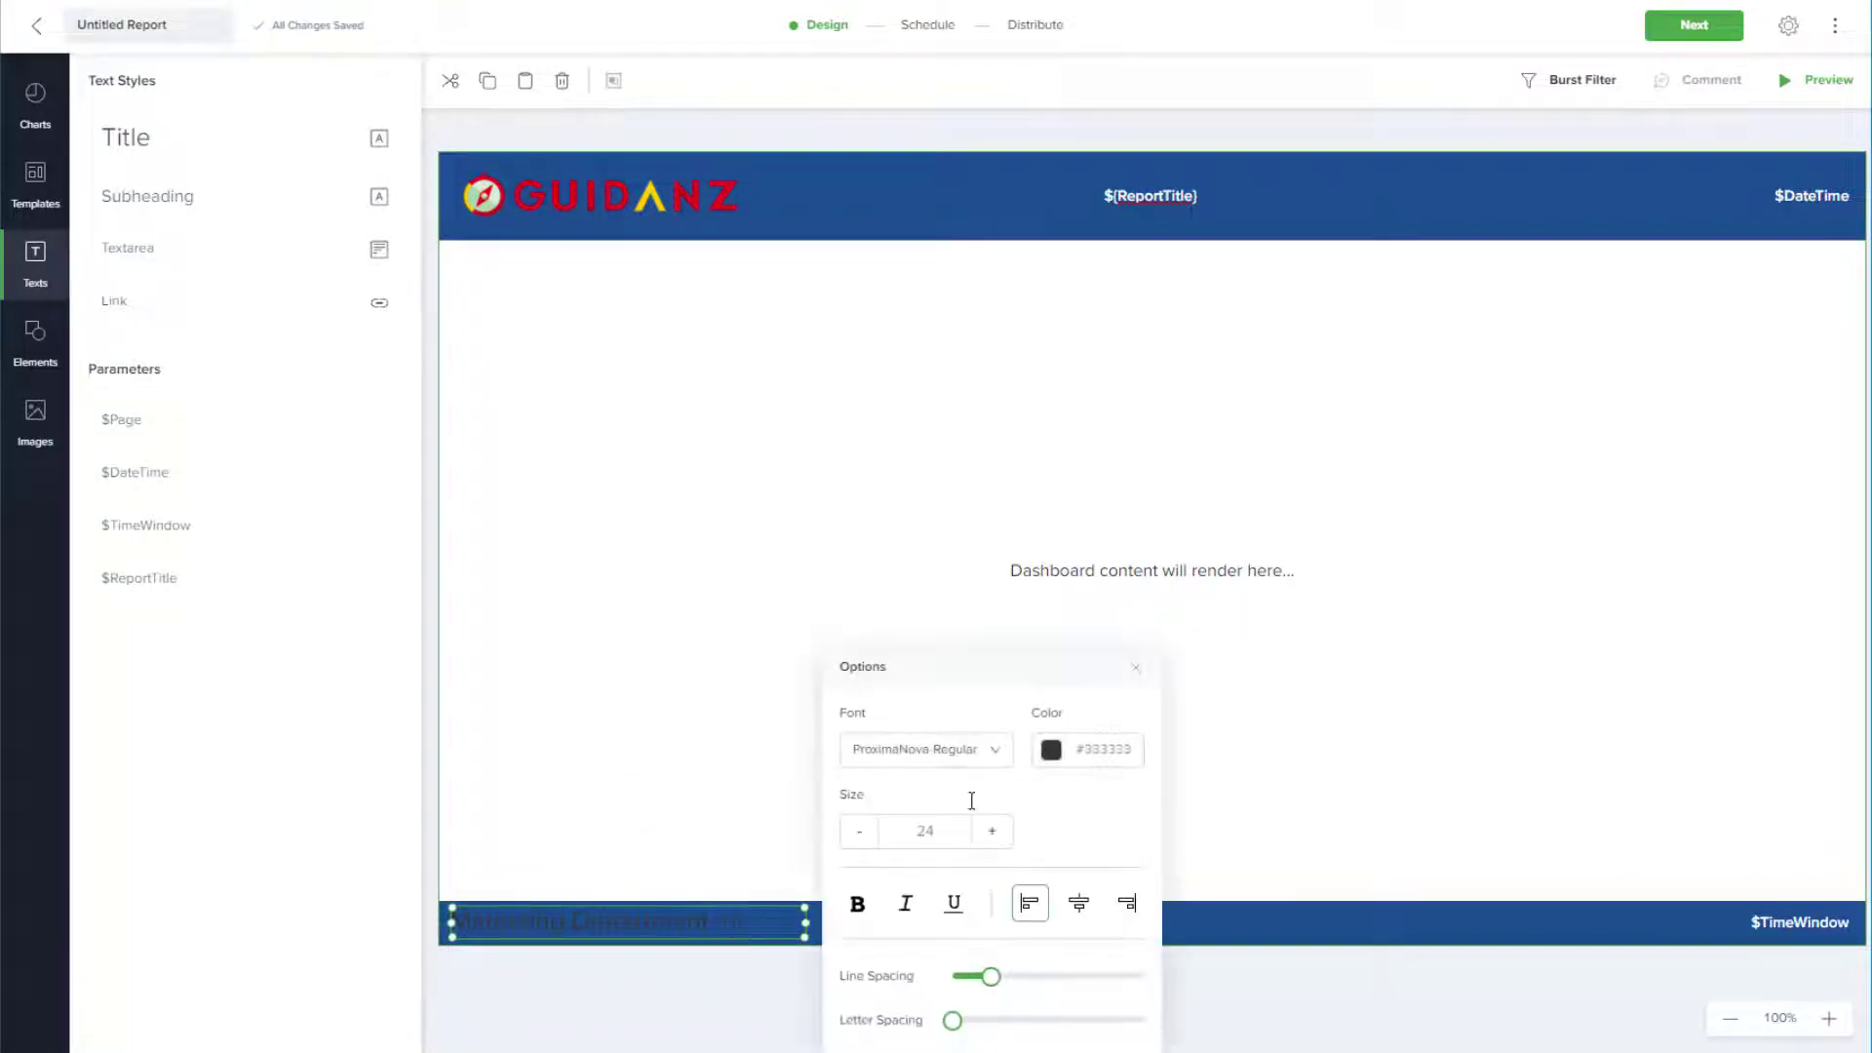
Style the footer label white, Ubuntu Bold, size 25 with wider letter spacing.
{"action": "left_click", "coordinate": [1050, 749]}
{"action": "left_click", "coordinate": [1044, 766]}
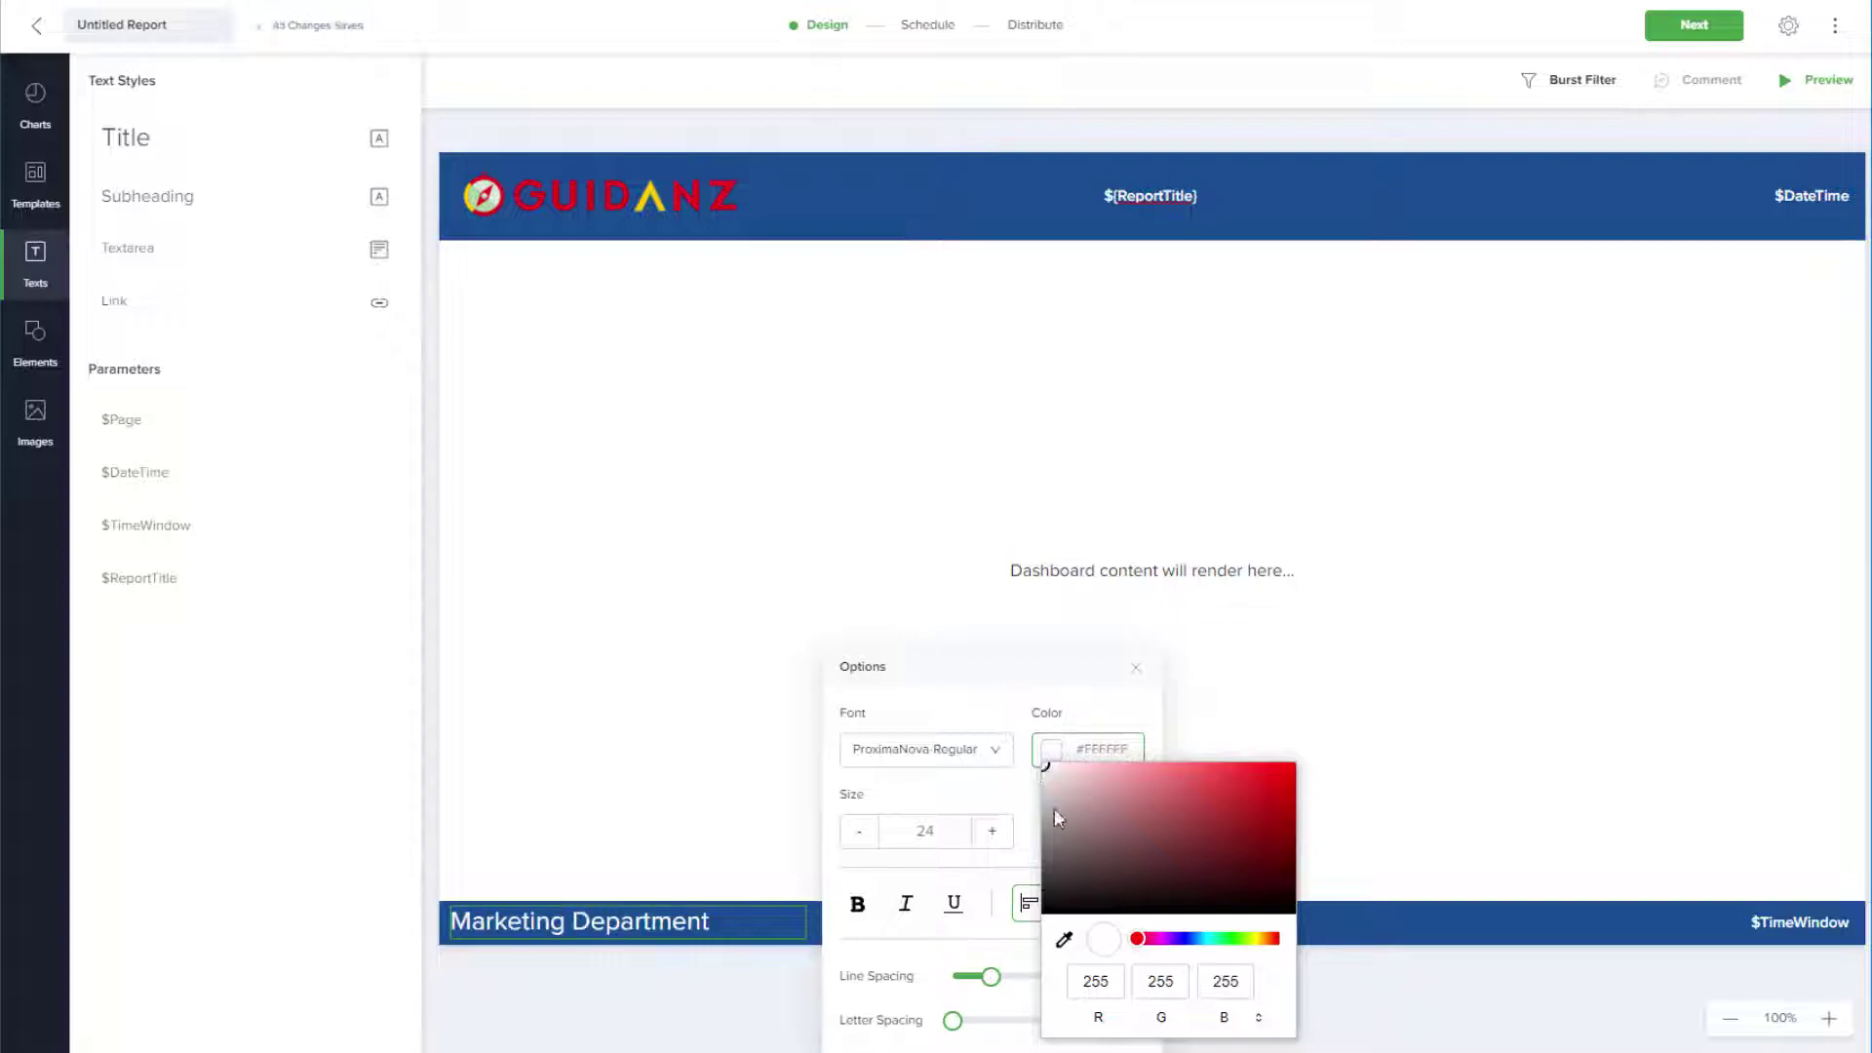
{"action": "left_click", "coordinate": [1011, 797]}
{"action": "left_click", "coordinate": [917, 748]}
{"action": "left_click", "coordinate": [928, 663]}
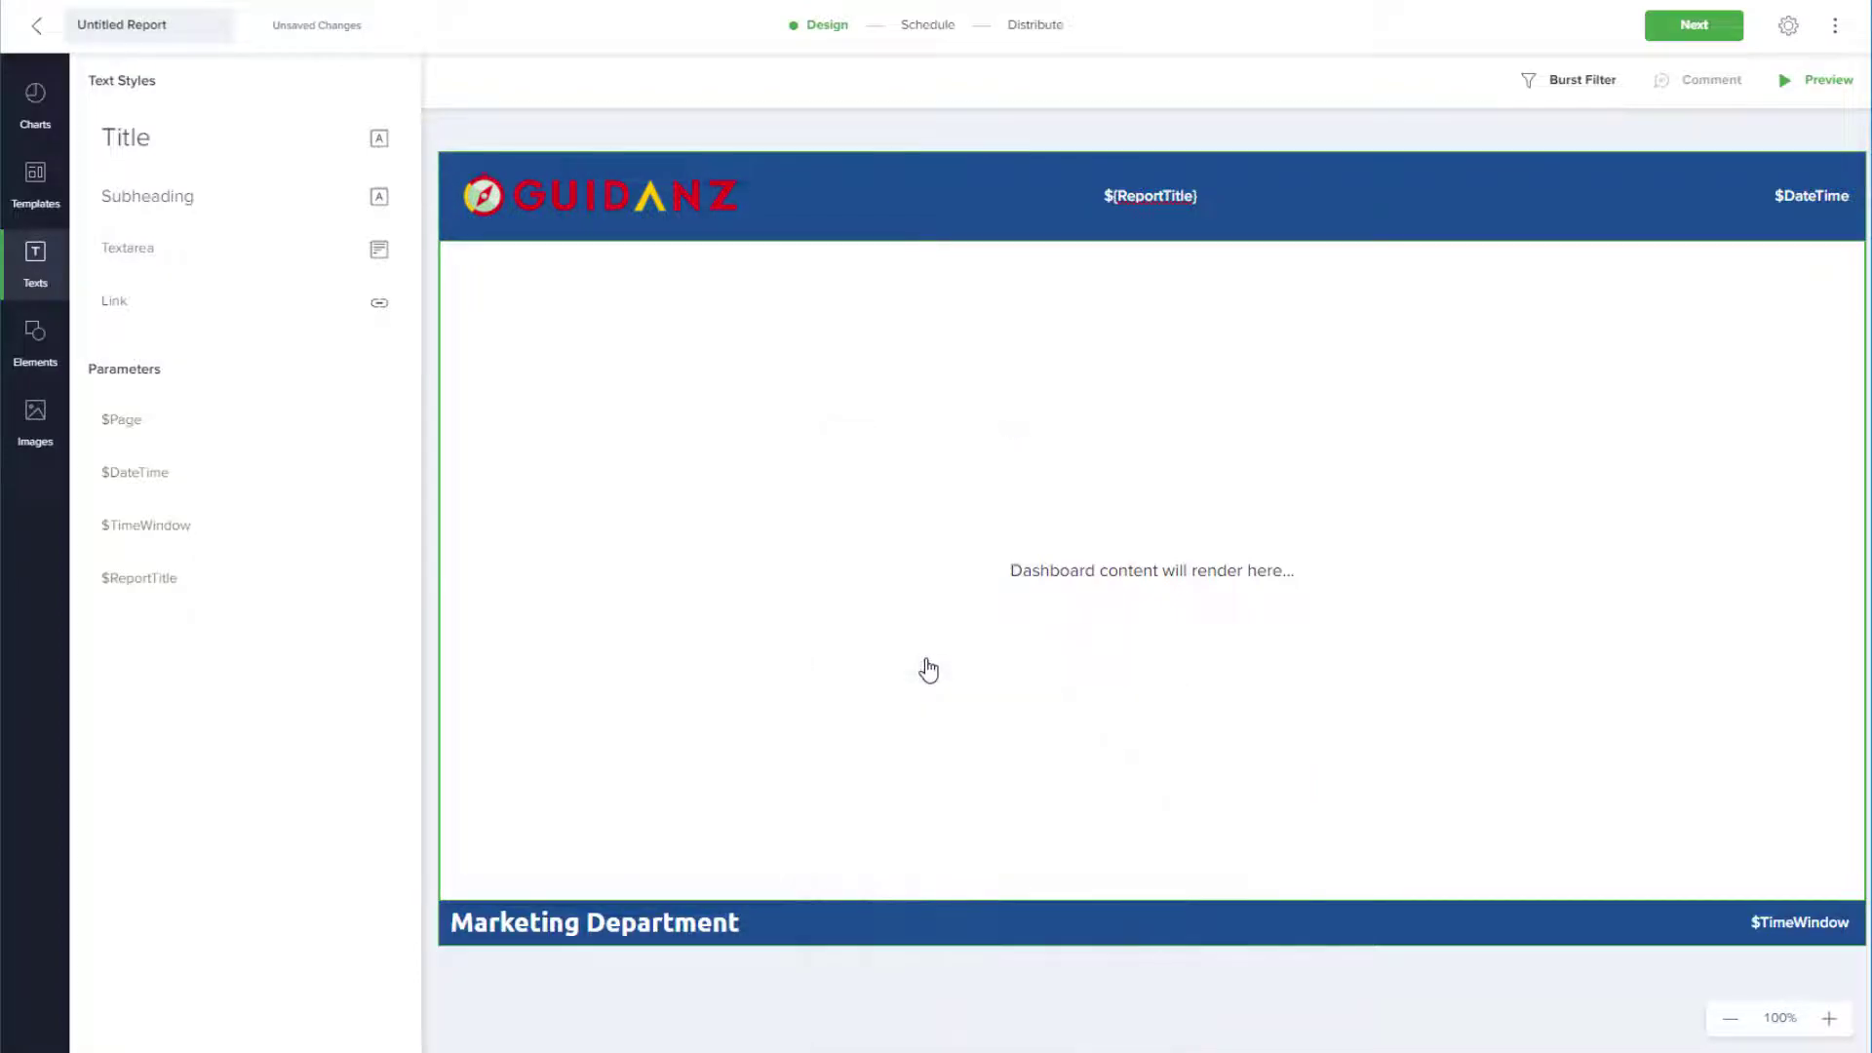
{"action": "left_click", "coordinate": [700, 921]}
{"action": "left_click", "coordinate": [993, 832]}
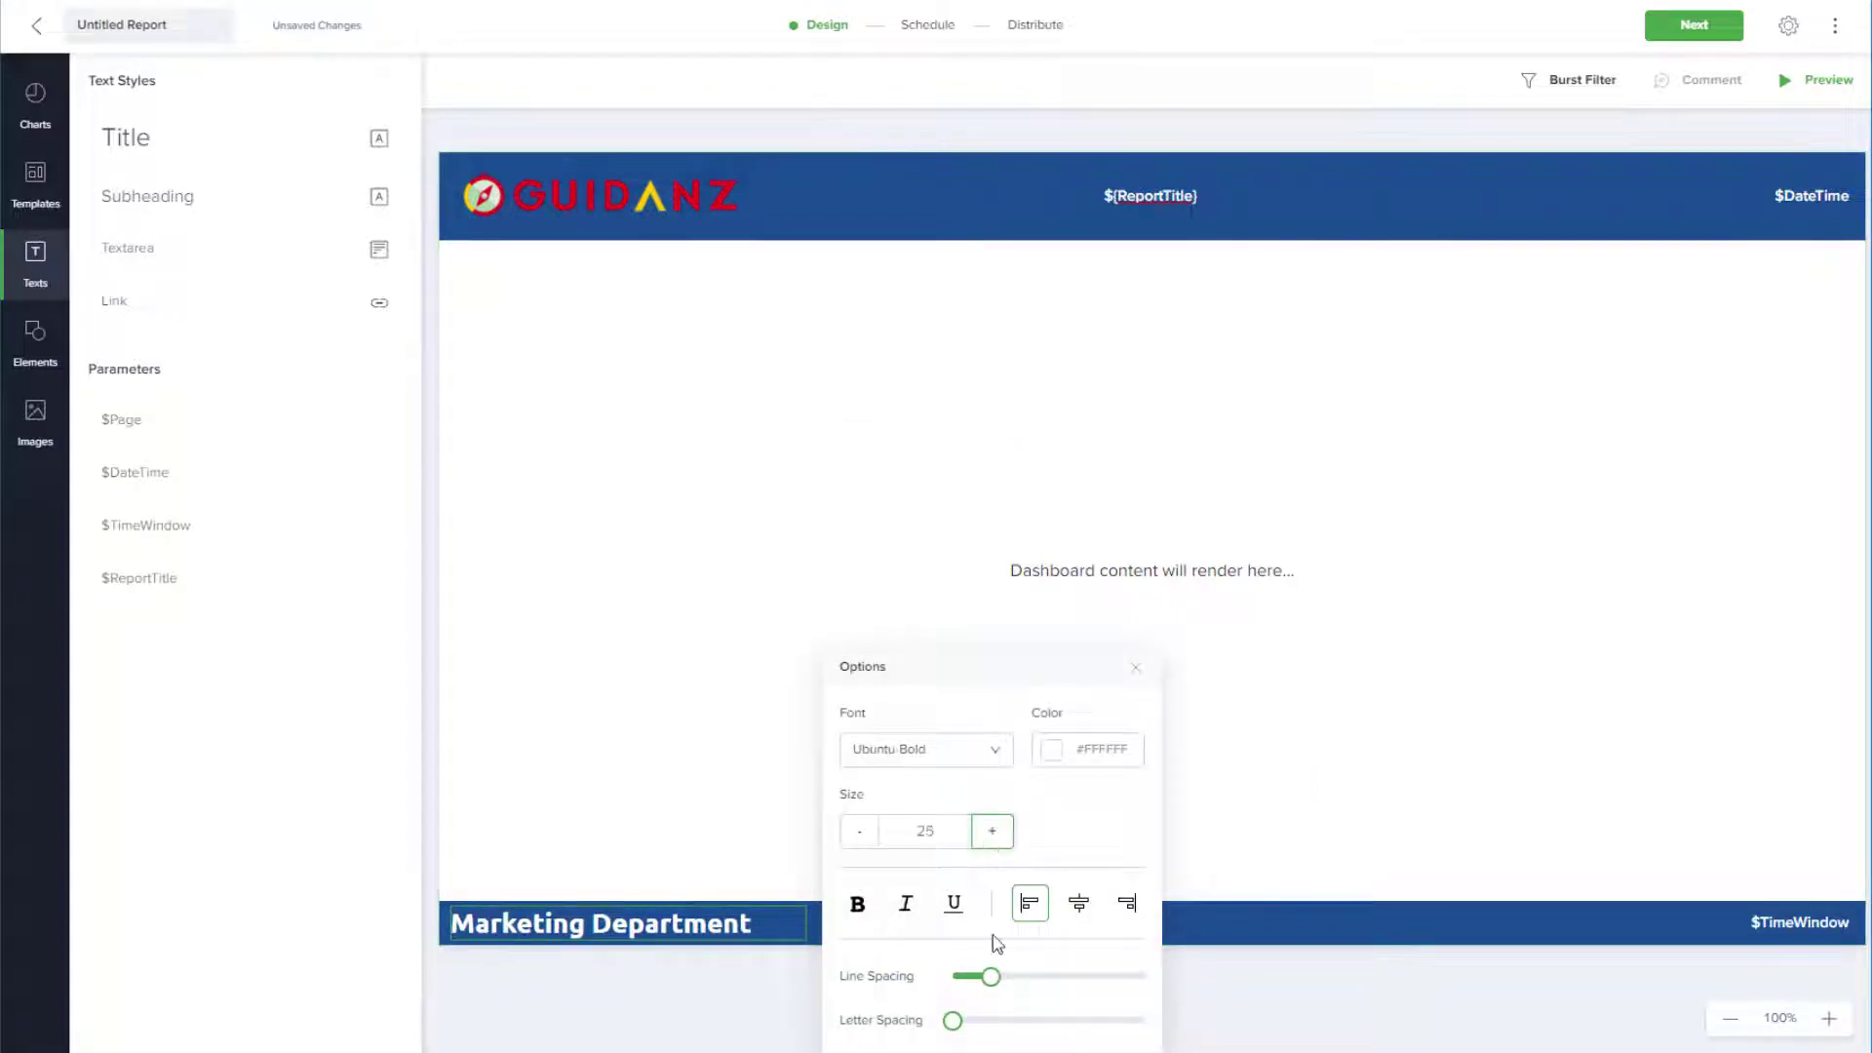
{"action": "left_click_drag", "start_coordinate": [952, 1021], "coordinate": [960, 1020]}
{"action": "left_click", "coordinate": [1134, 669]}
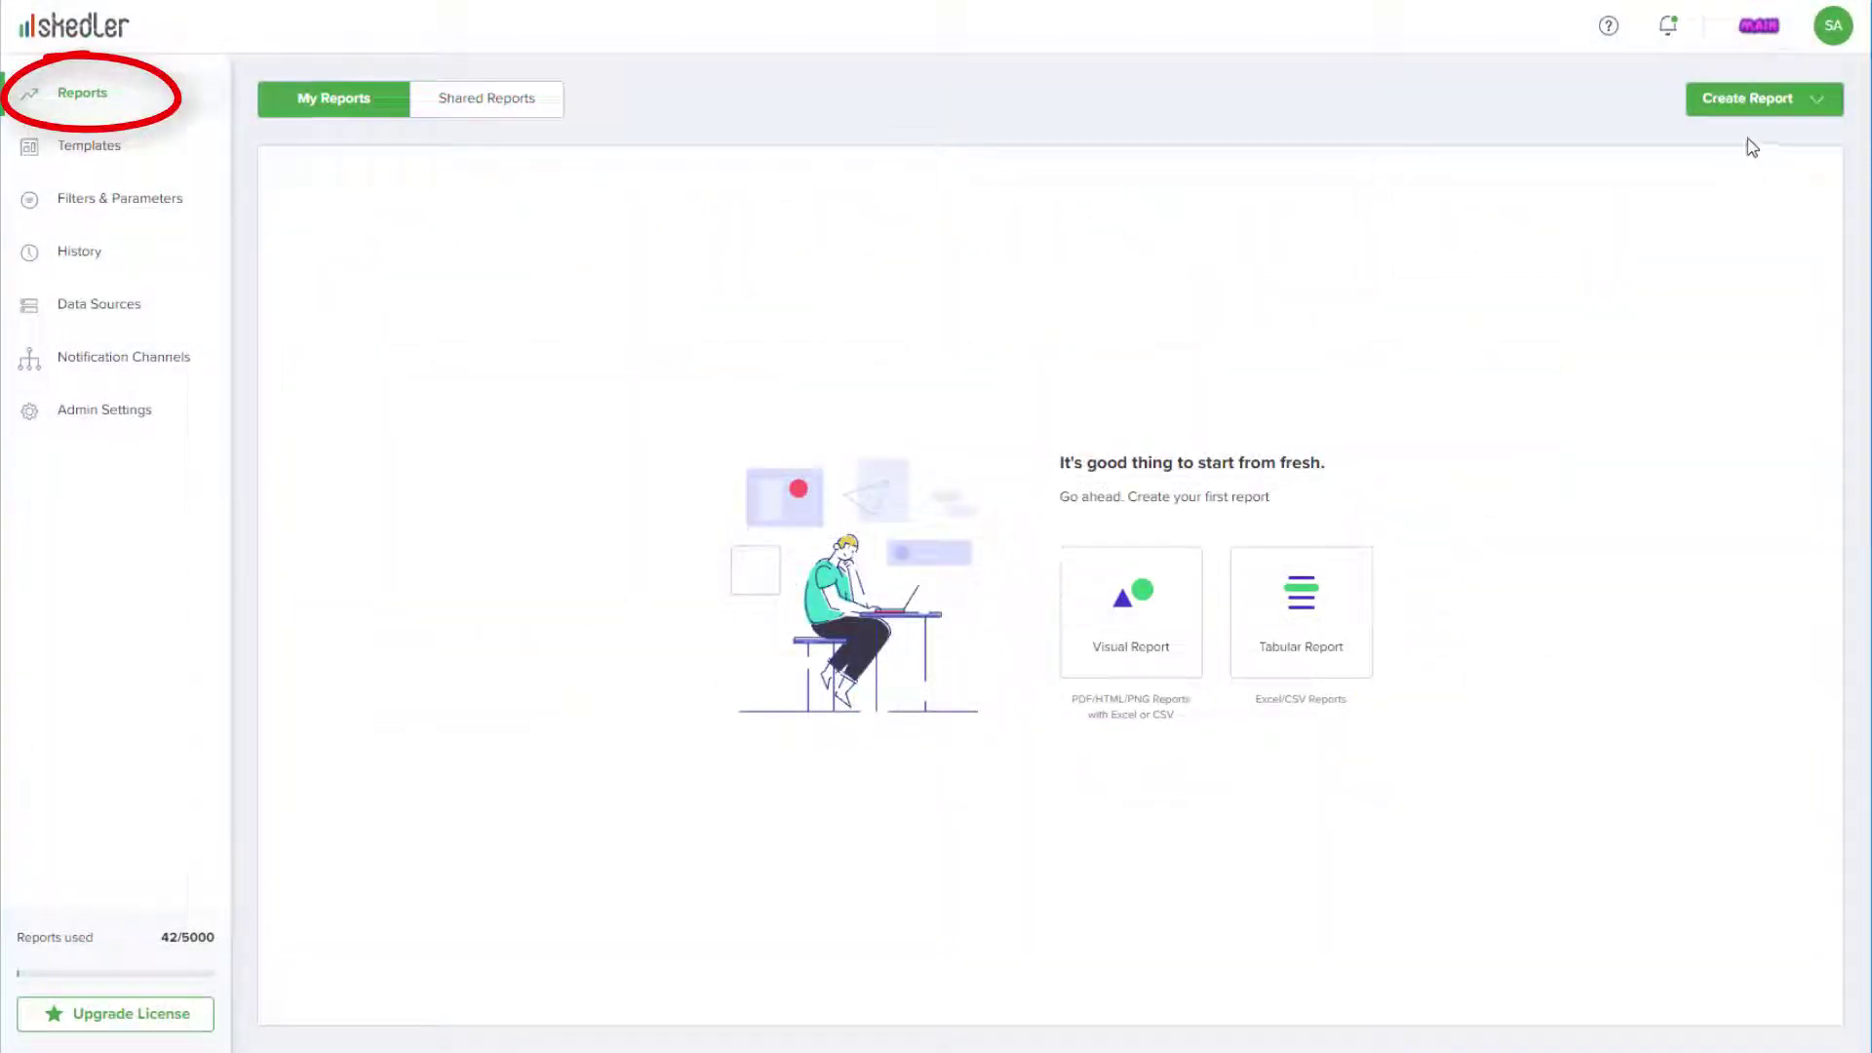
Create a new Visual Report from the Reports page.
{"action": "left_click", "coordinate": [1819, 104]}
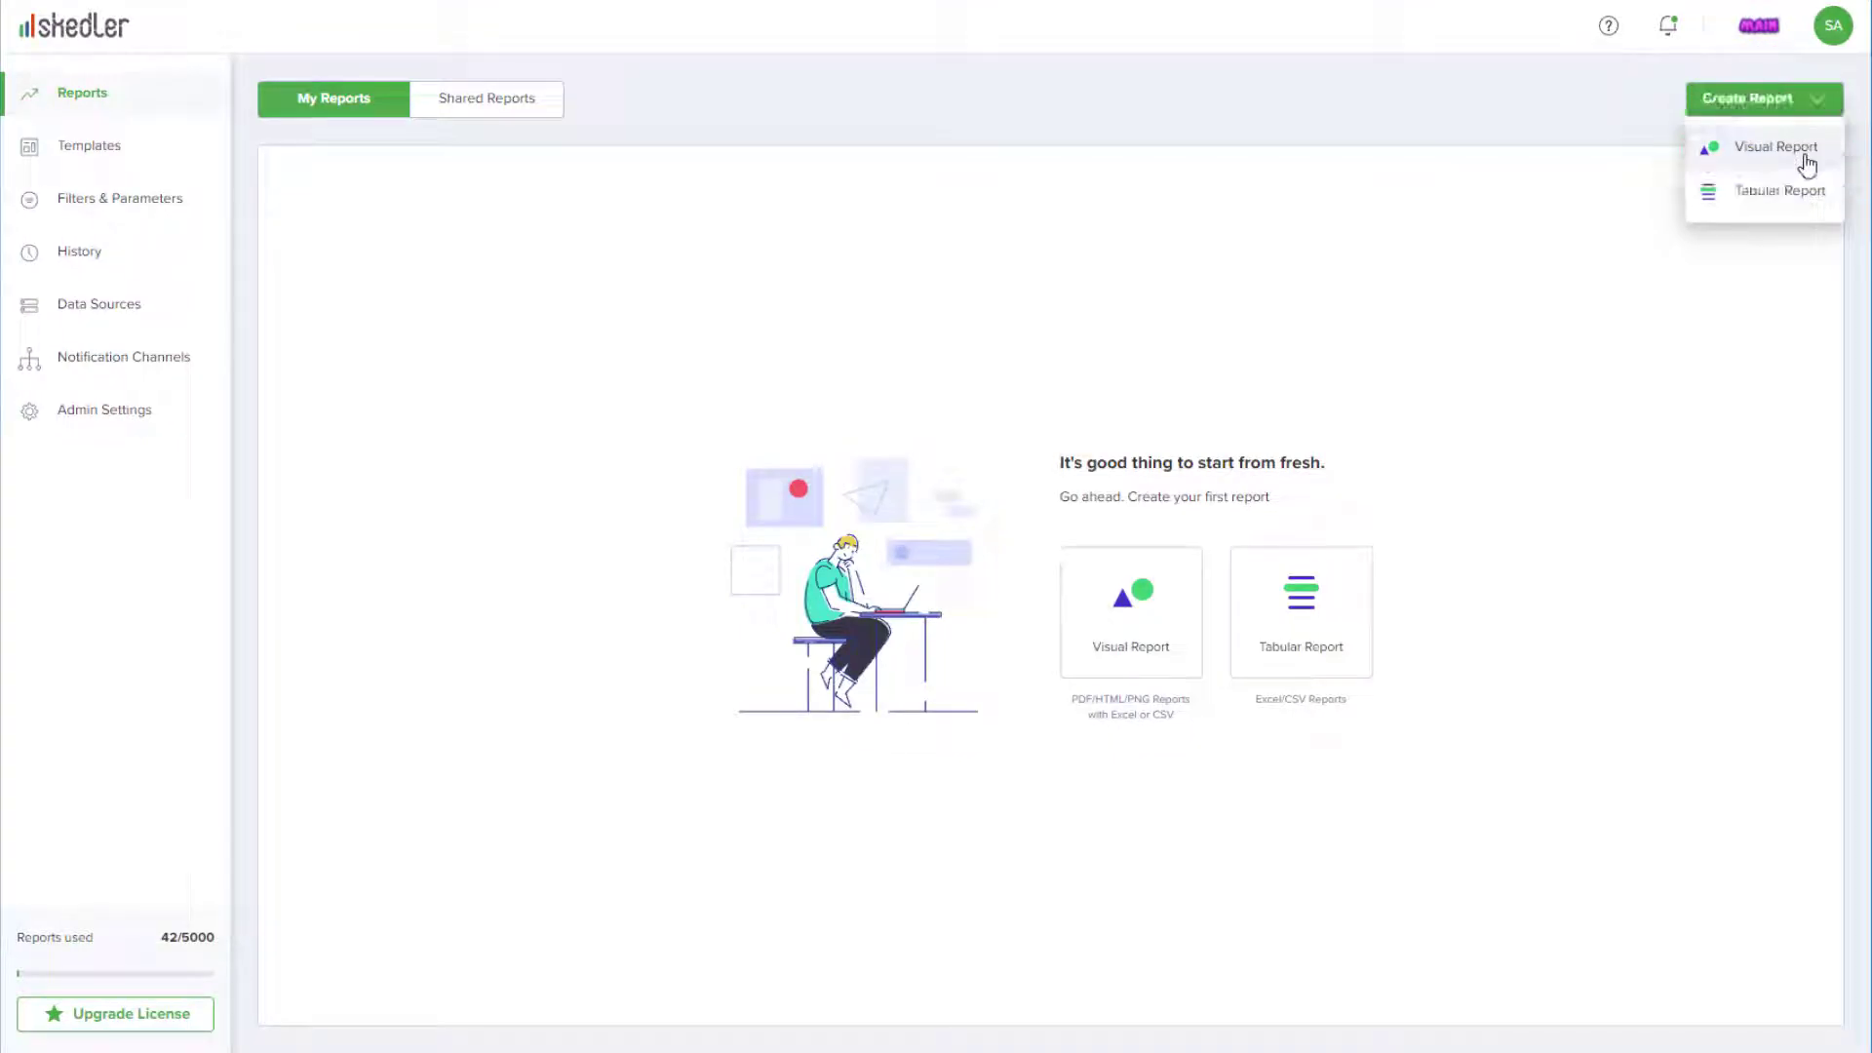
{"action": "left_click", "coordinate": [1777, 147]}
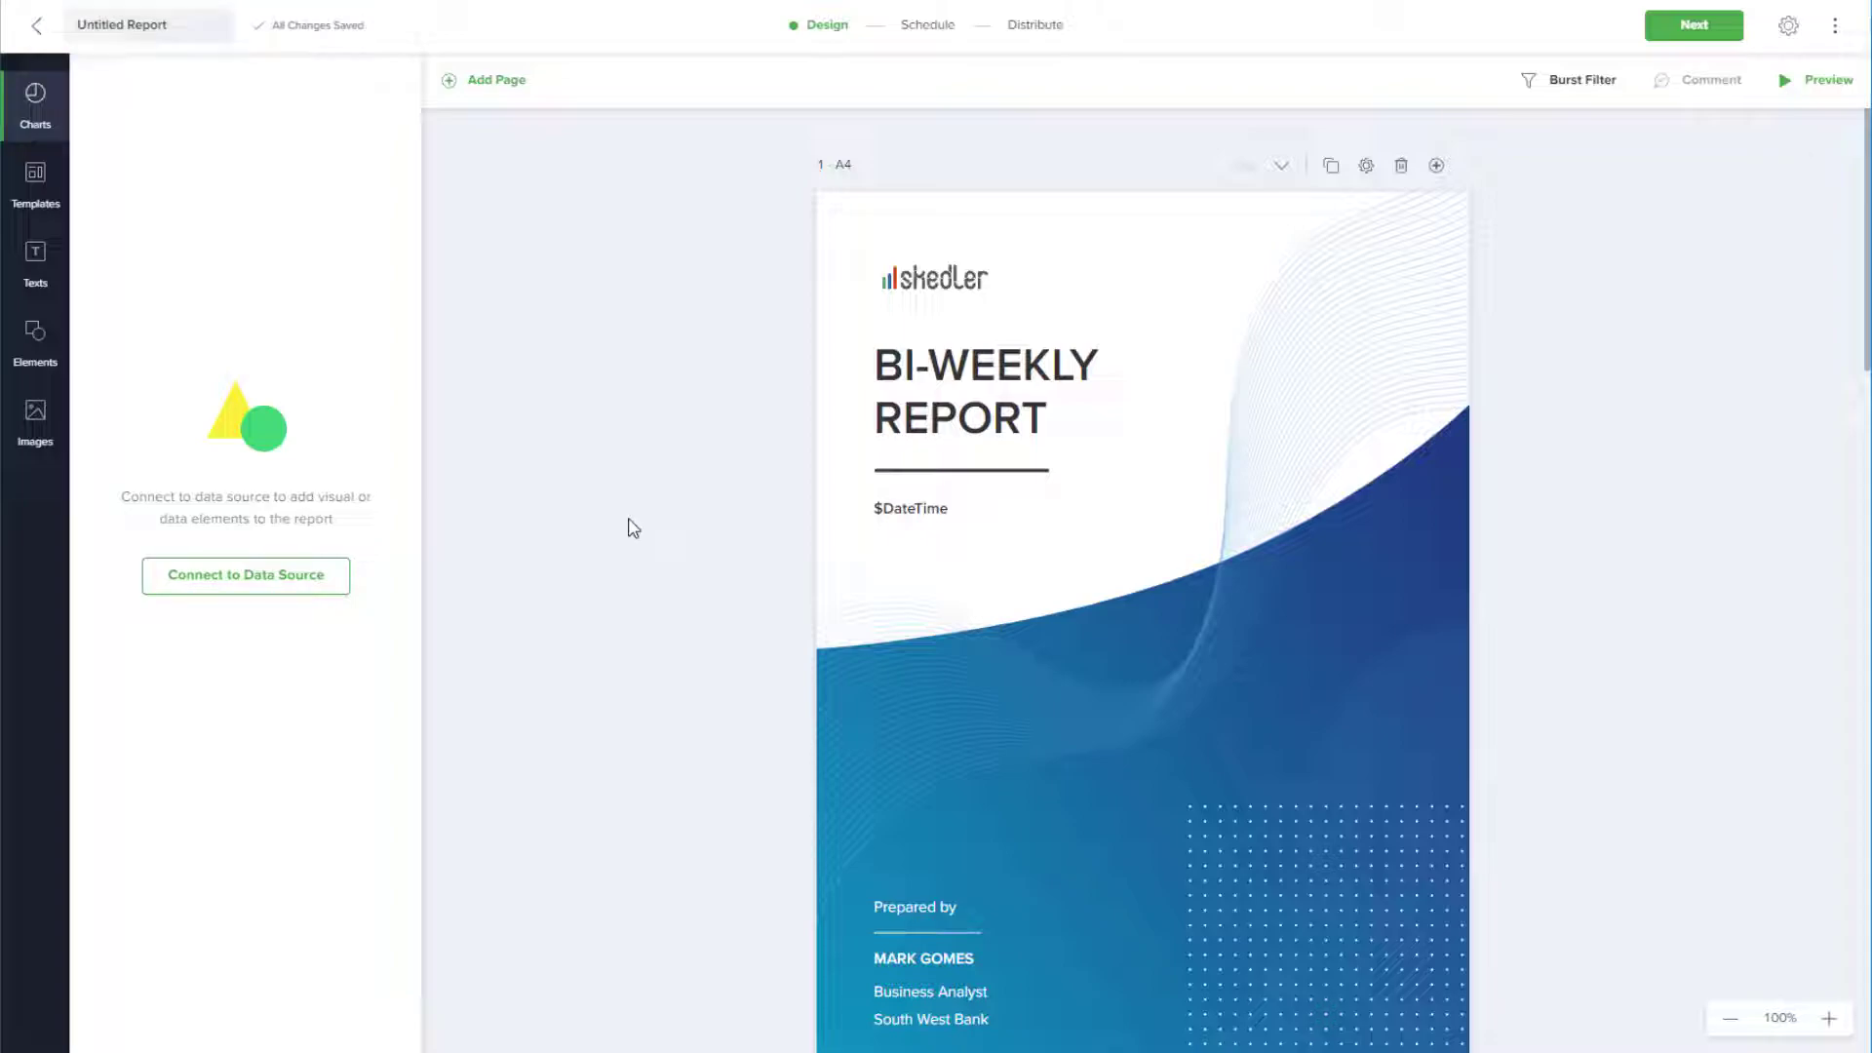
Add a Grafana data source named 'Grafana DS'.
{"action": "left_click", "coordinate": [326, 588]}
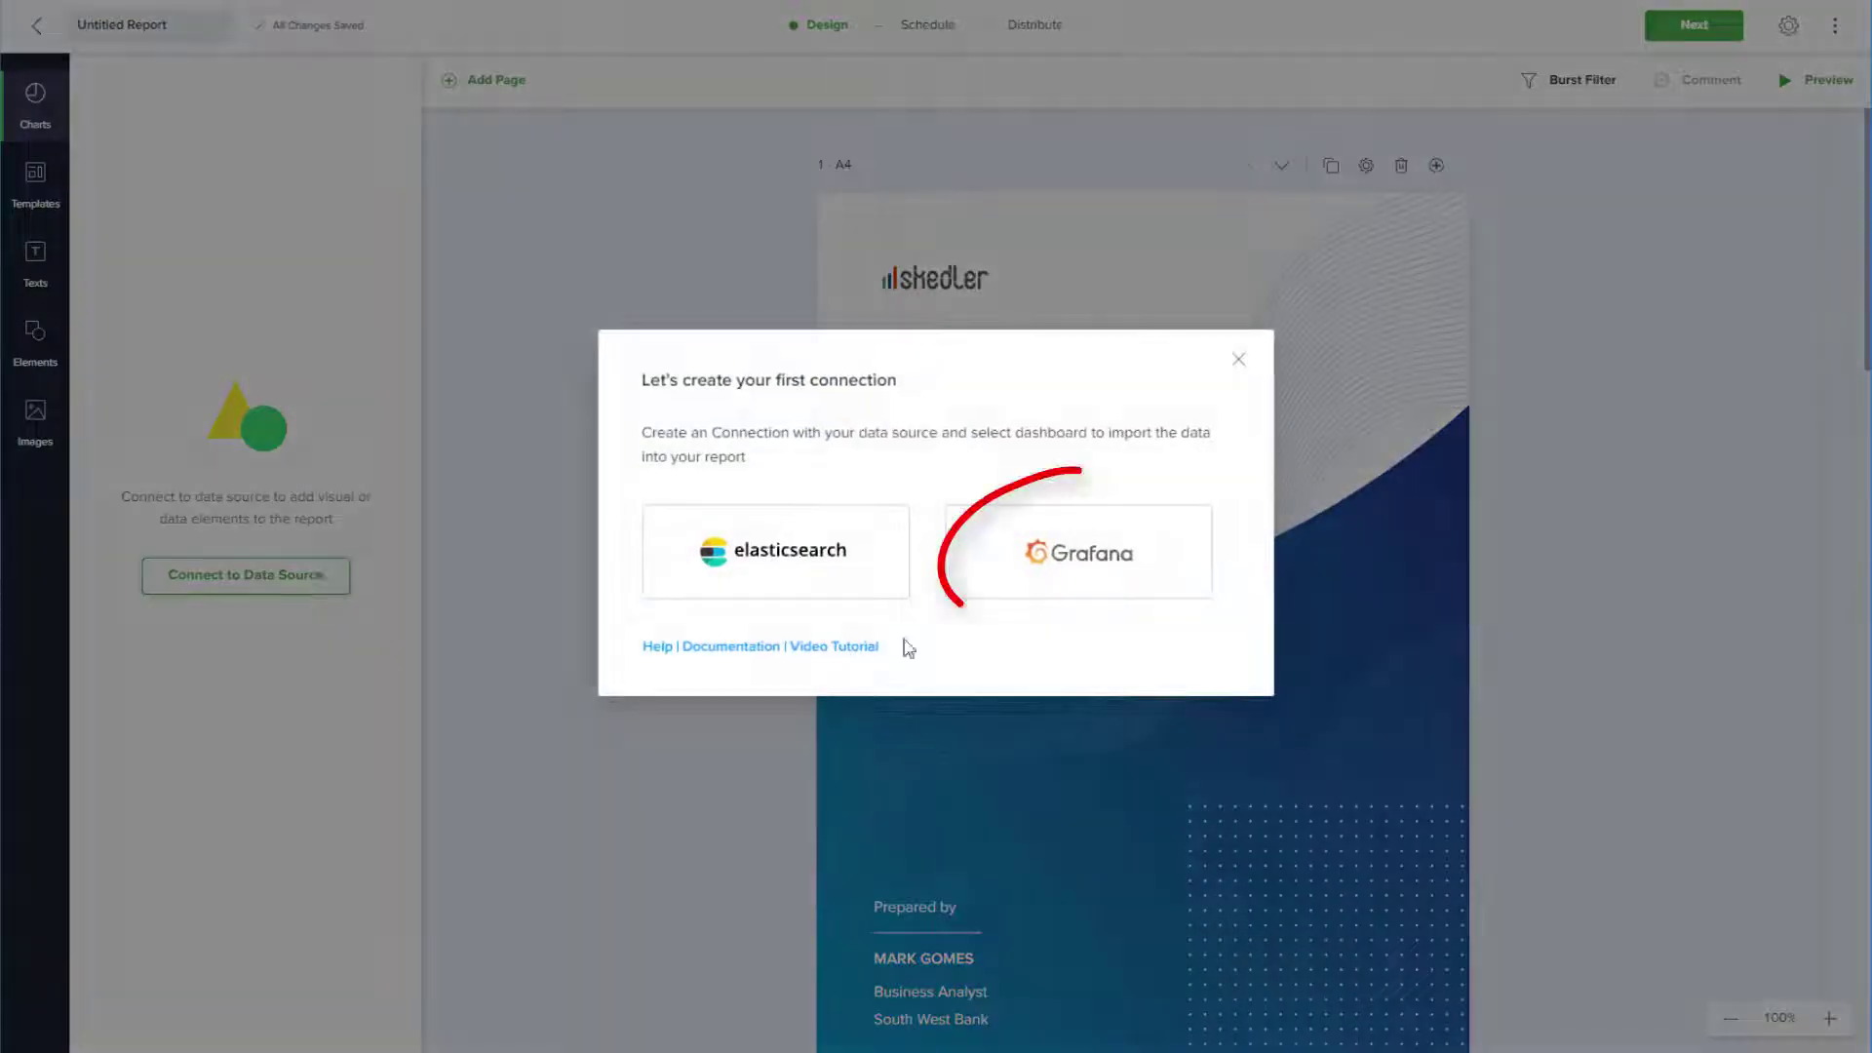
{"action": "left_click", "coordinate": [1075, 585]}
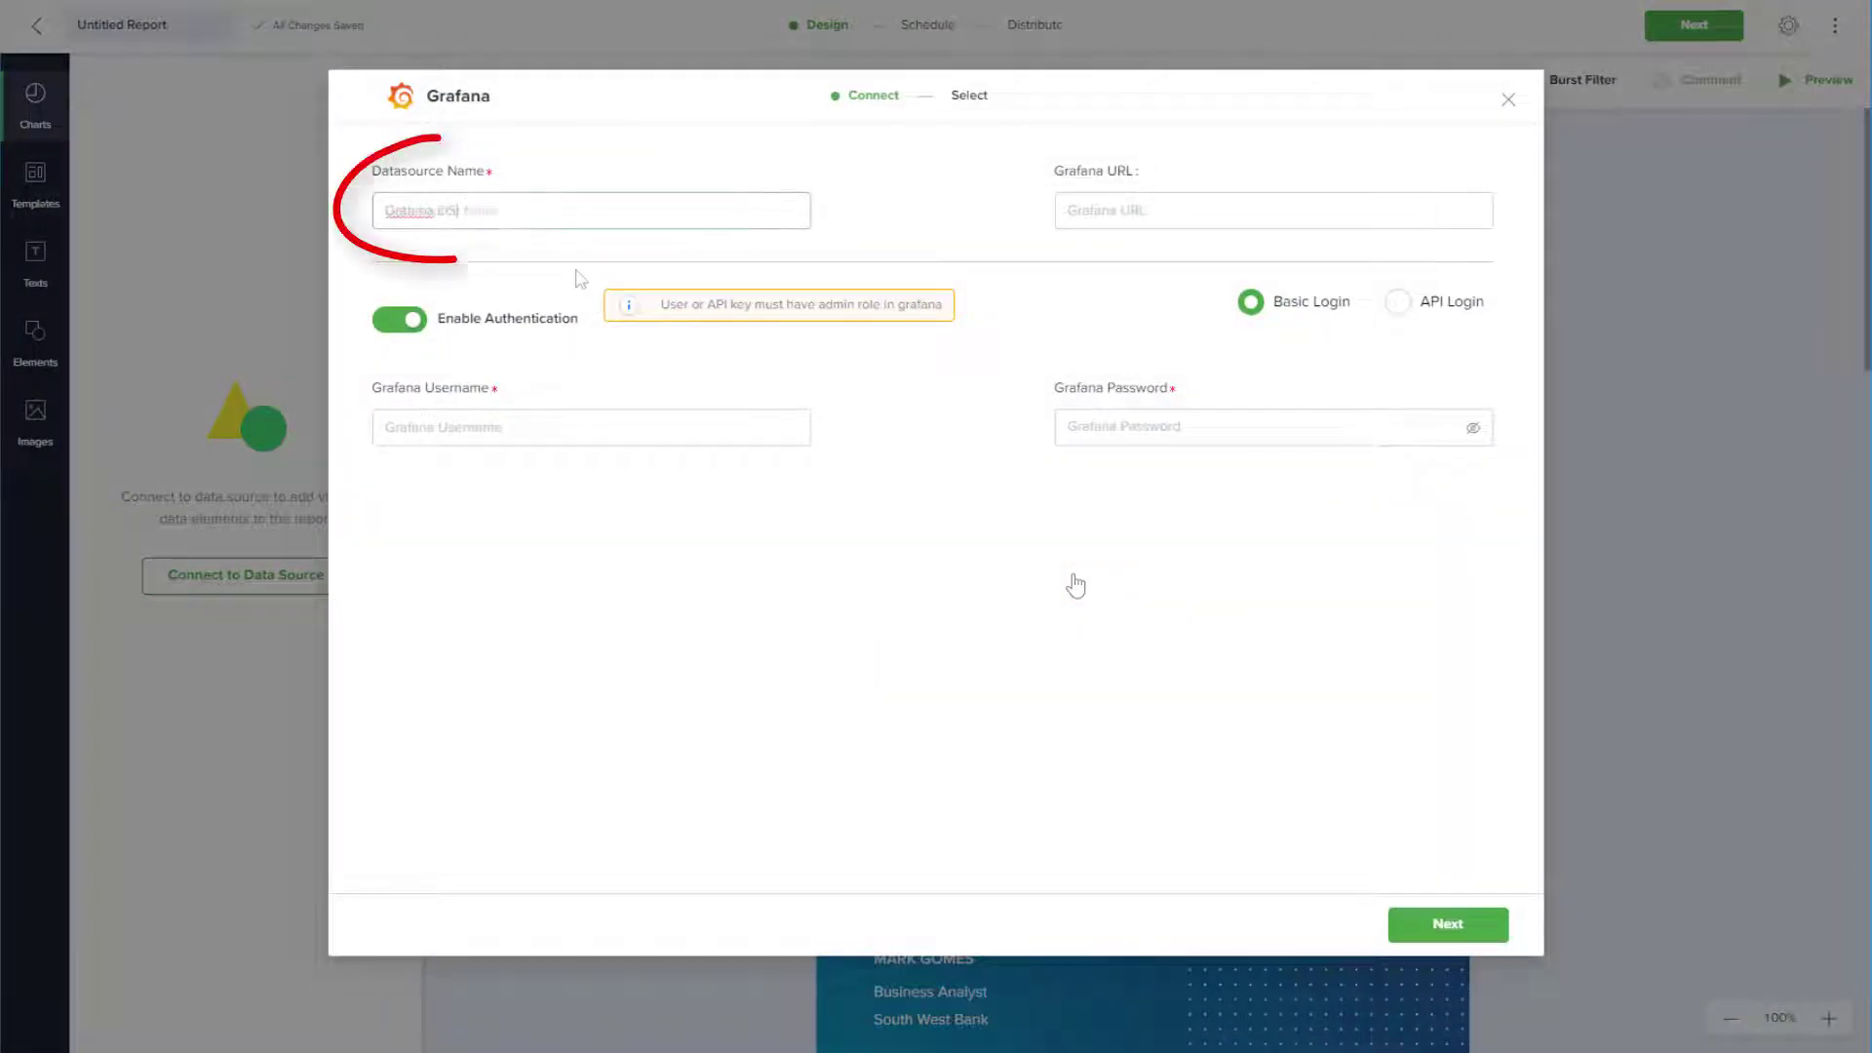
{"action": "type", "text": "Grafana DS"}
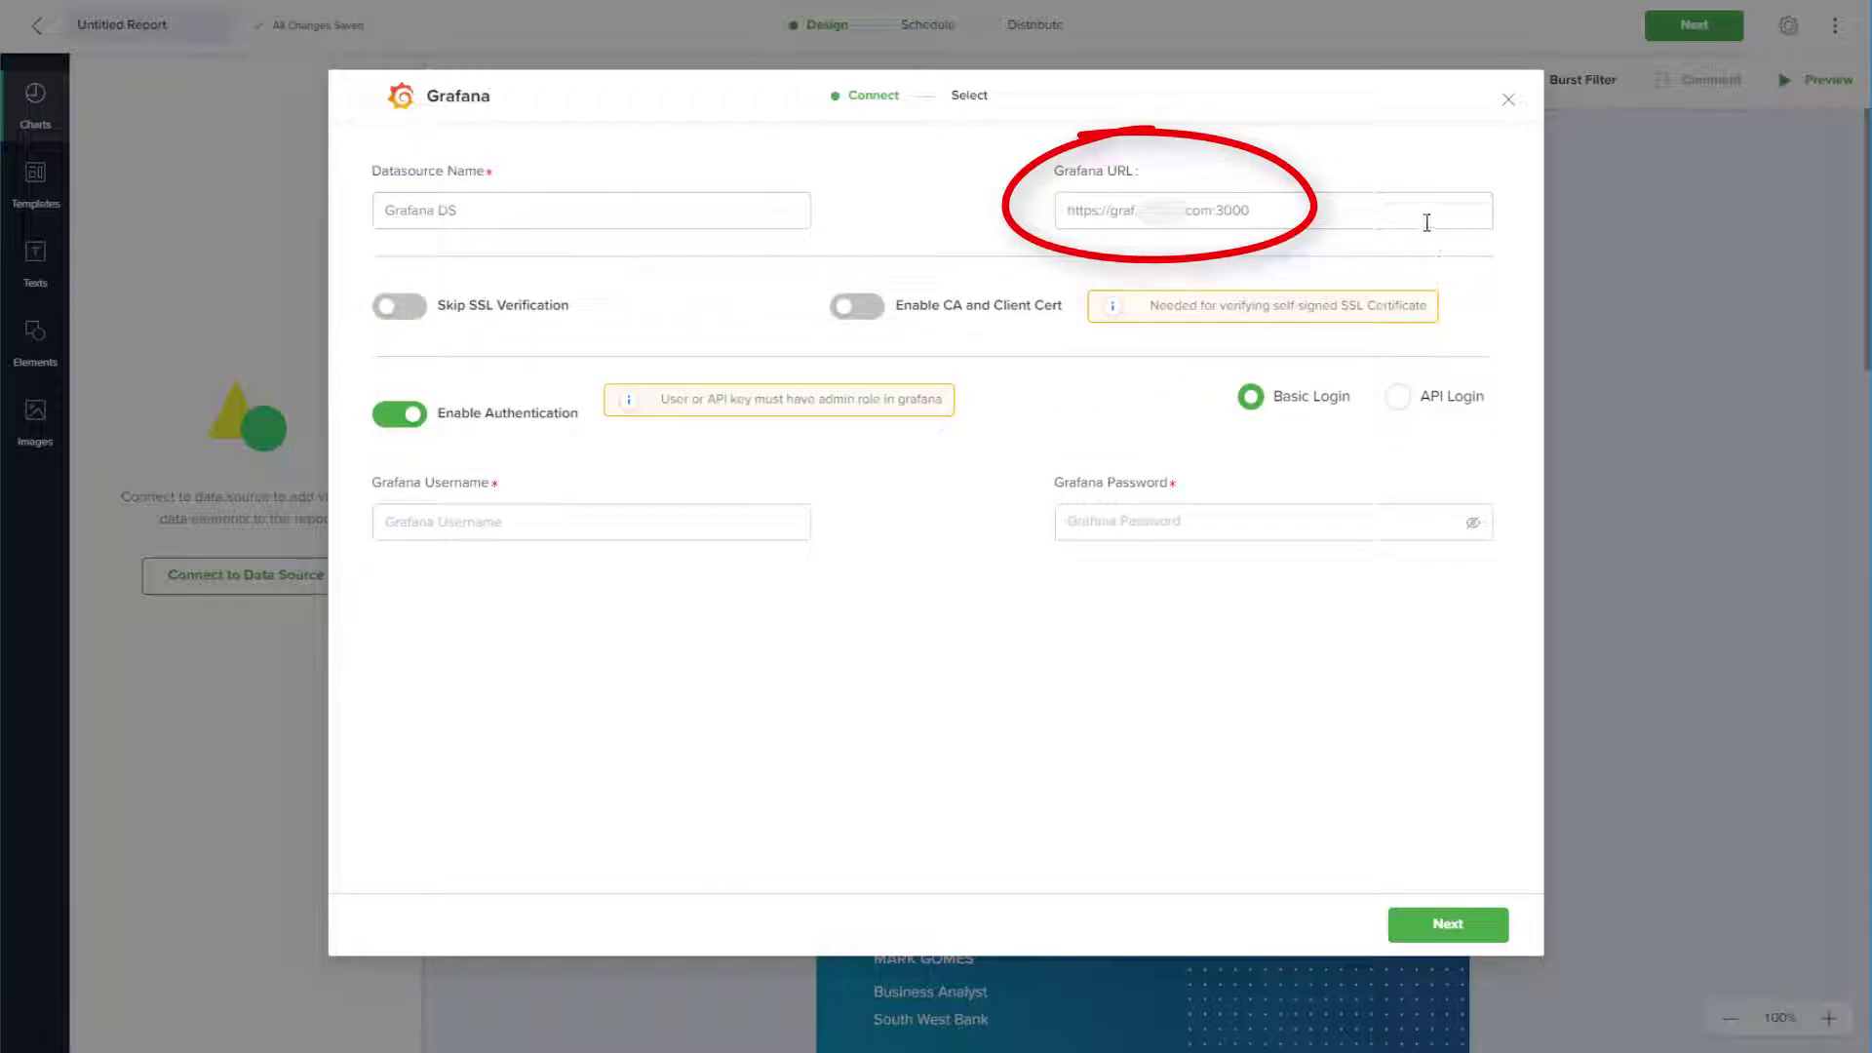
Enter the Grafana URL, leave SSL verification on, and enable CA and client certificate checking.
{"action": "left_click", "coordinate": [1426, 223]}
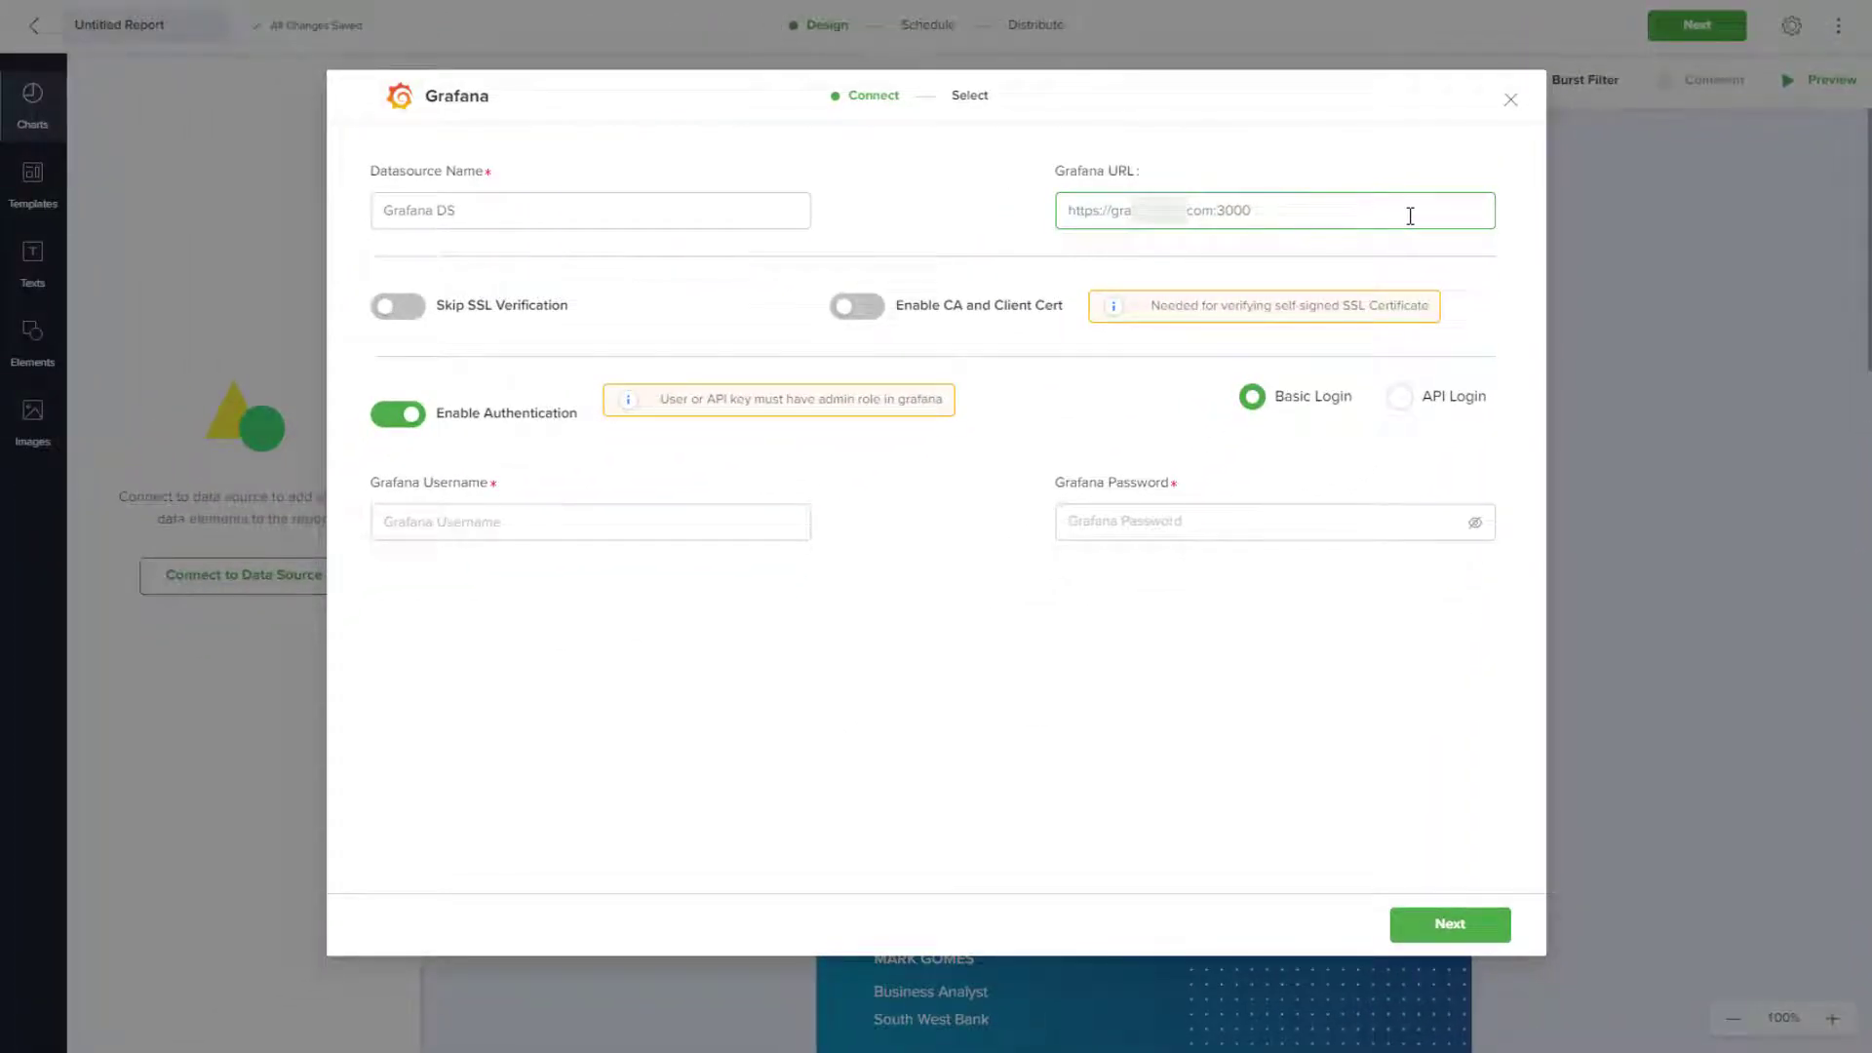
{"action": "left_click", "coordinate": [422, 311]}
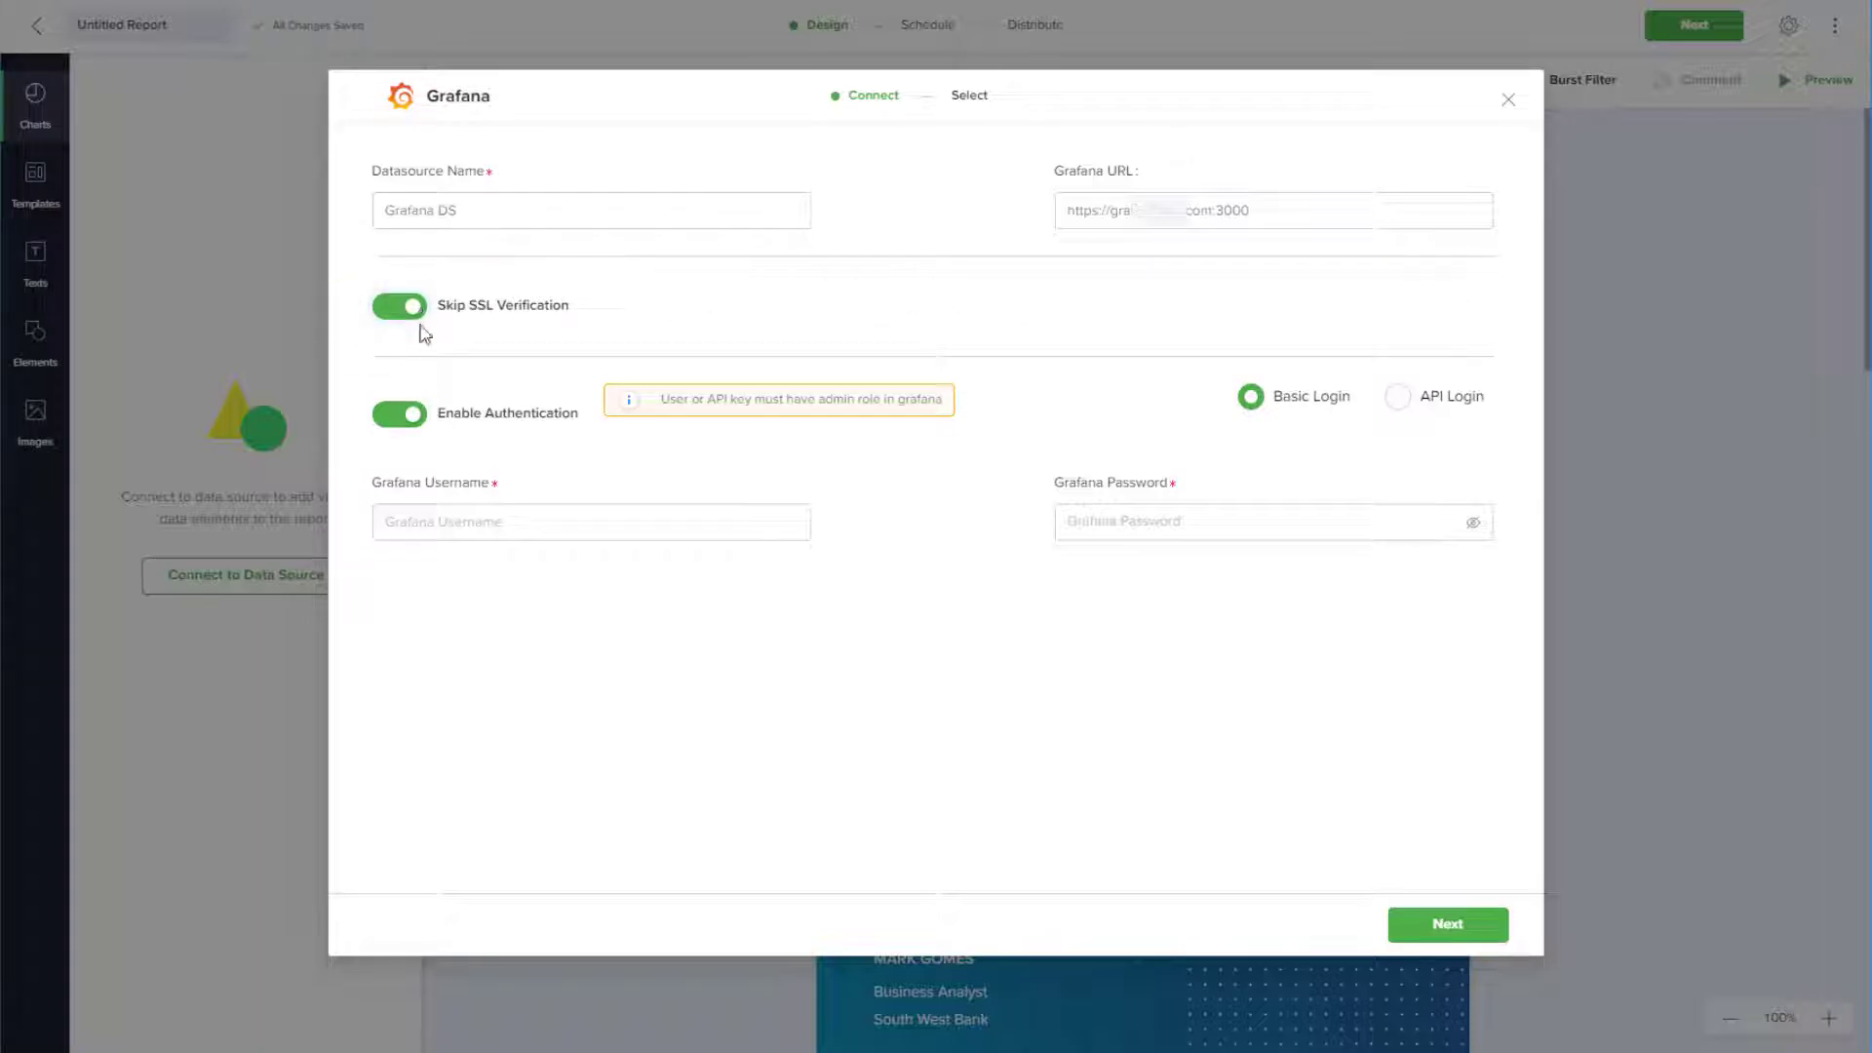
{"action": "left_click", "coordinate": [395, 314]}
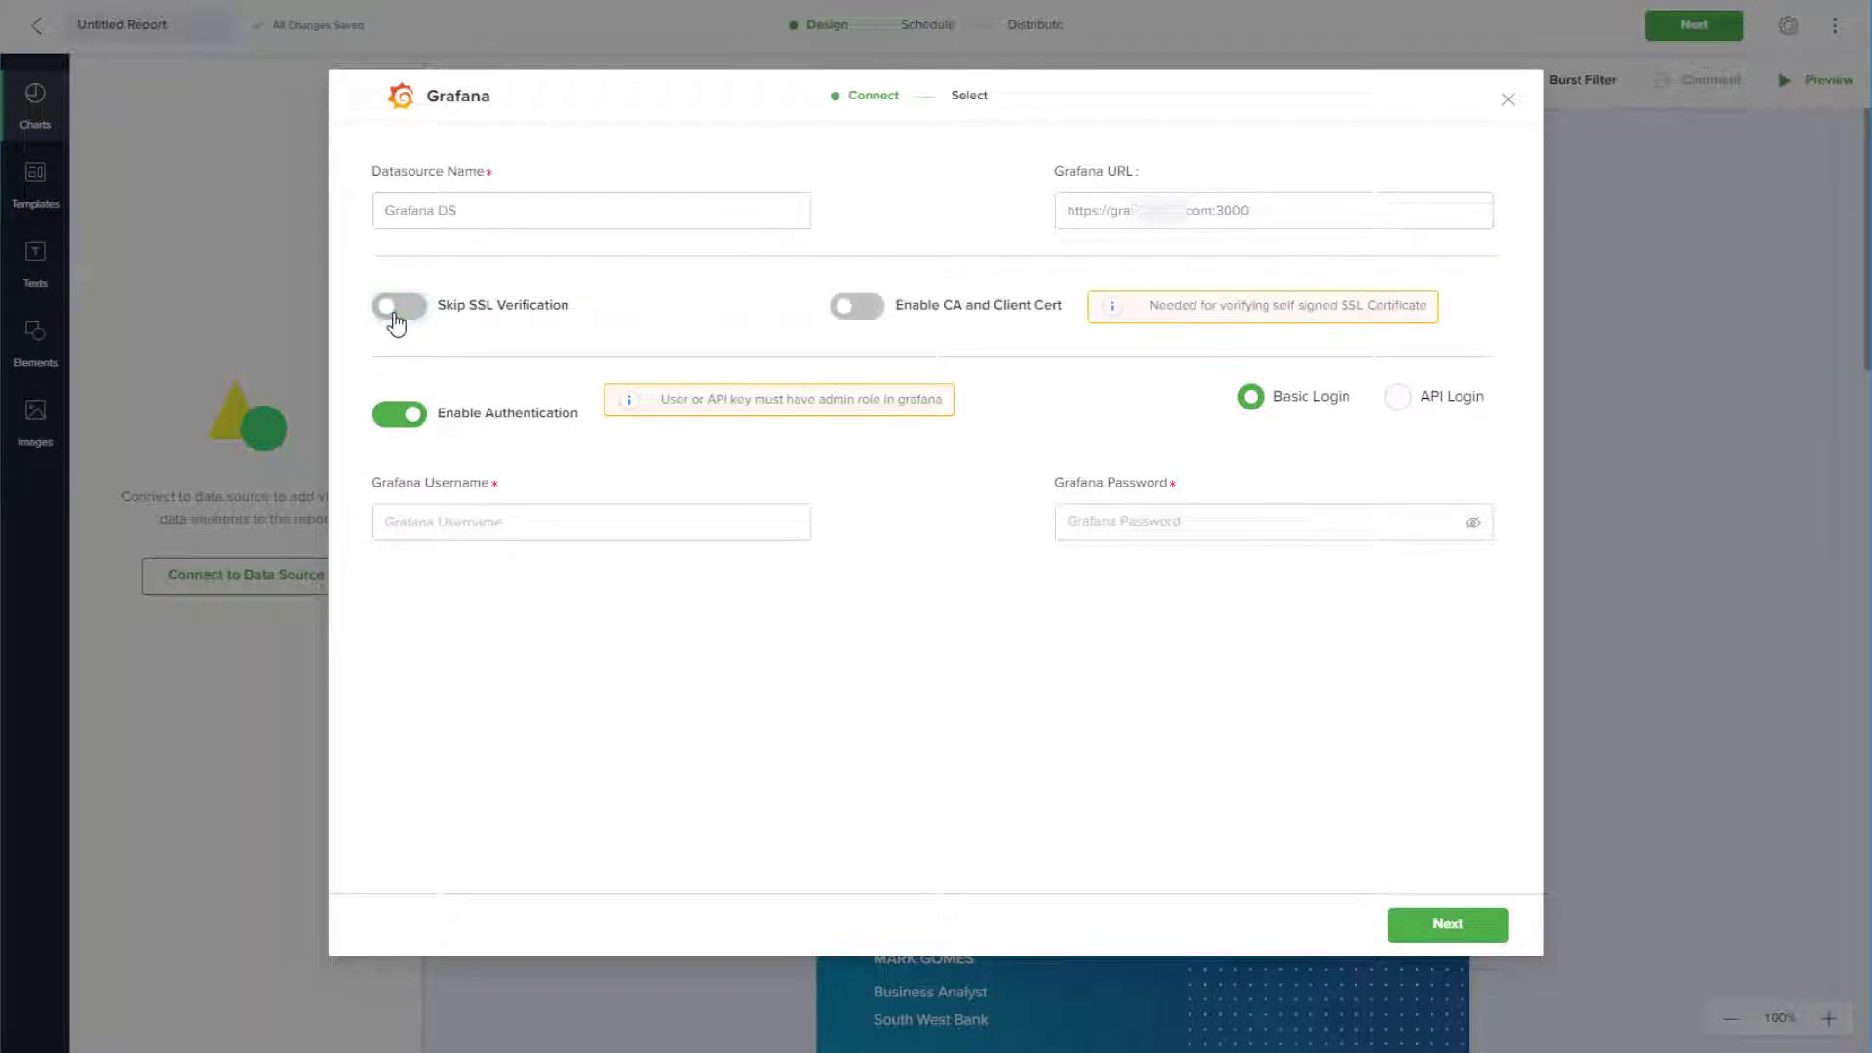
{"action": "left_click", "coordinate": [862, 322]}
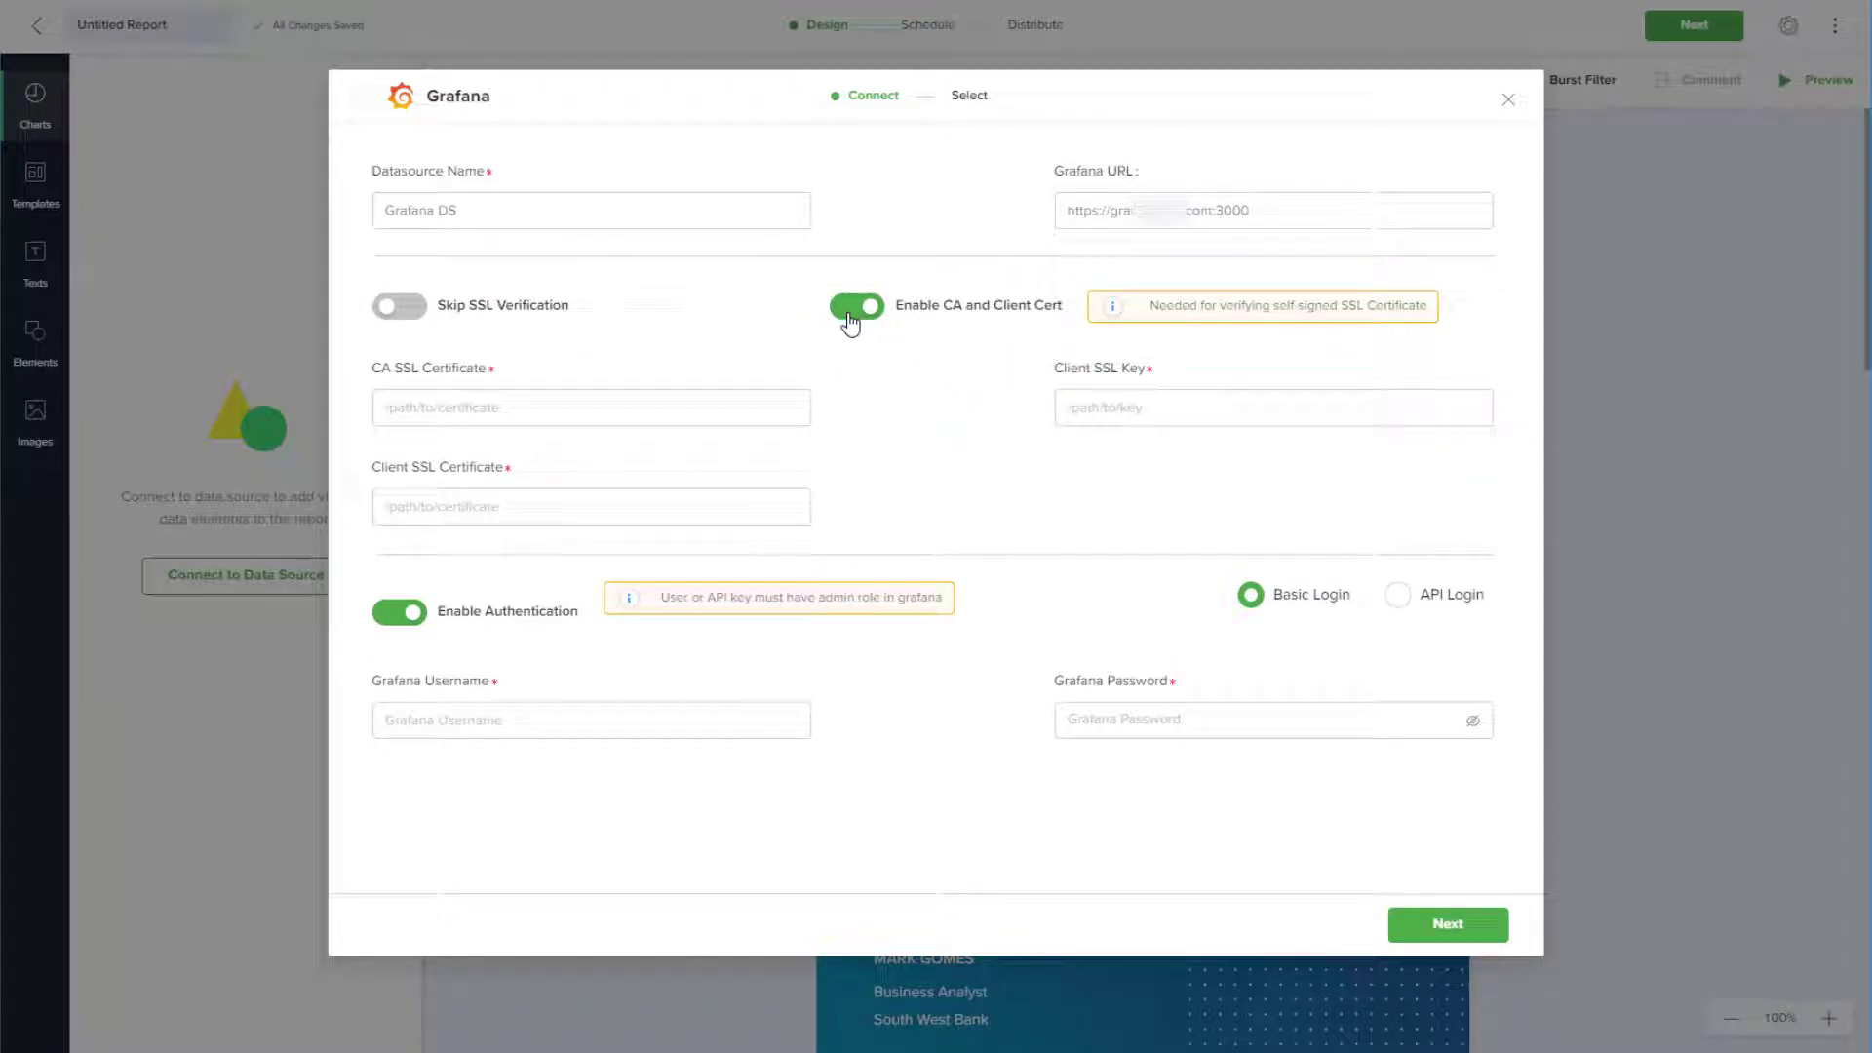
Disable CA and client certificate checking and keep Basic Login with username and password.
{"action": "left_click", "coordinate": [849, 314]}
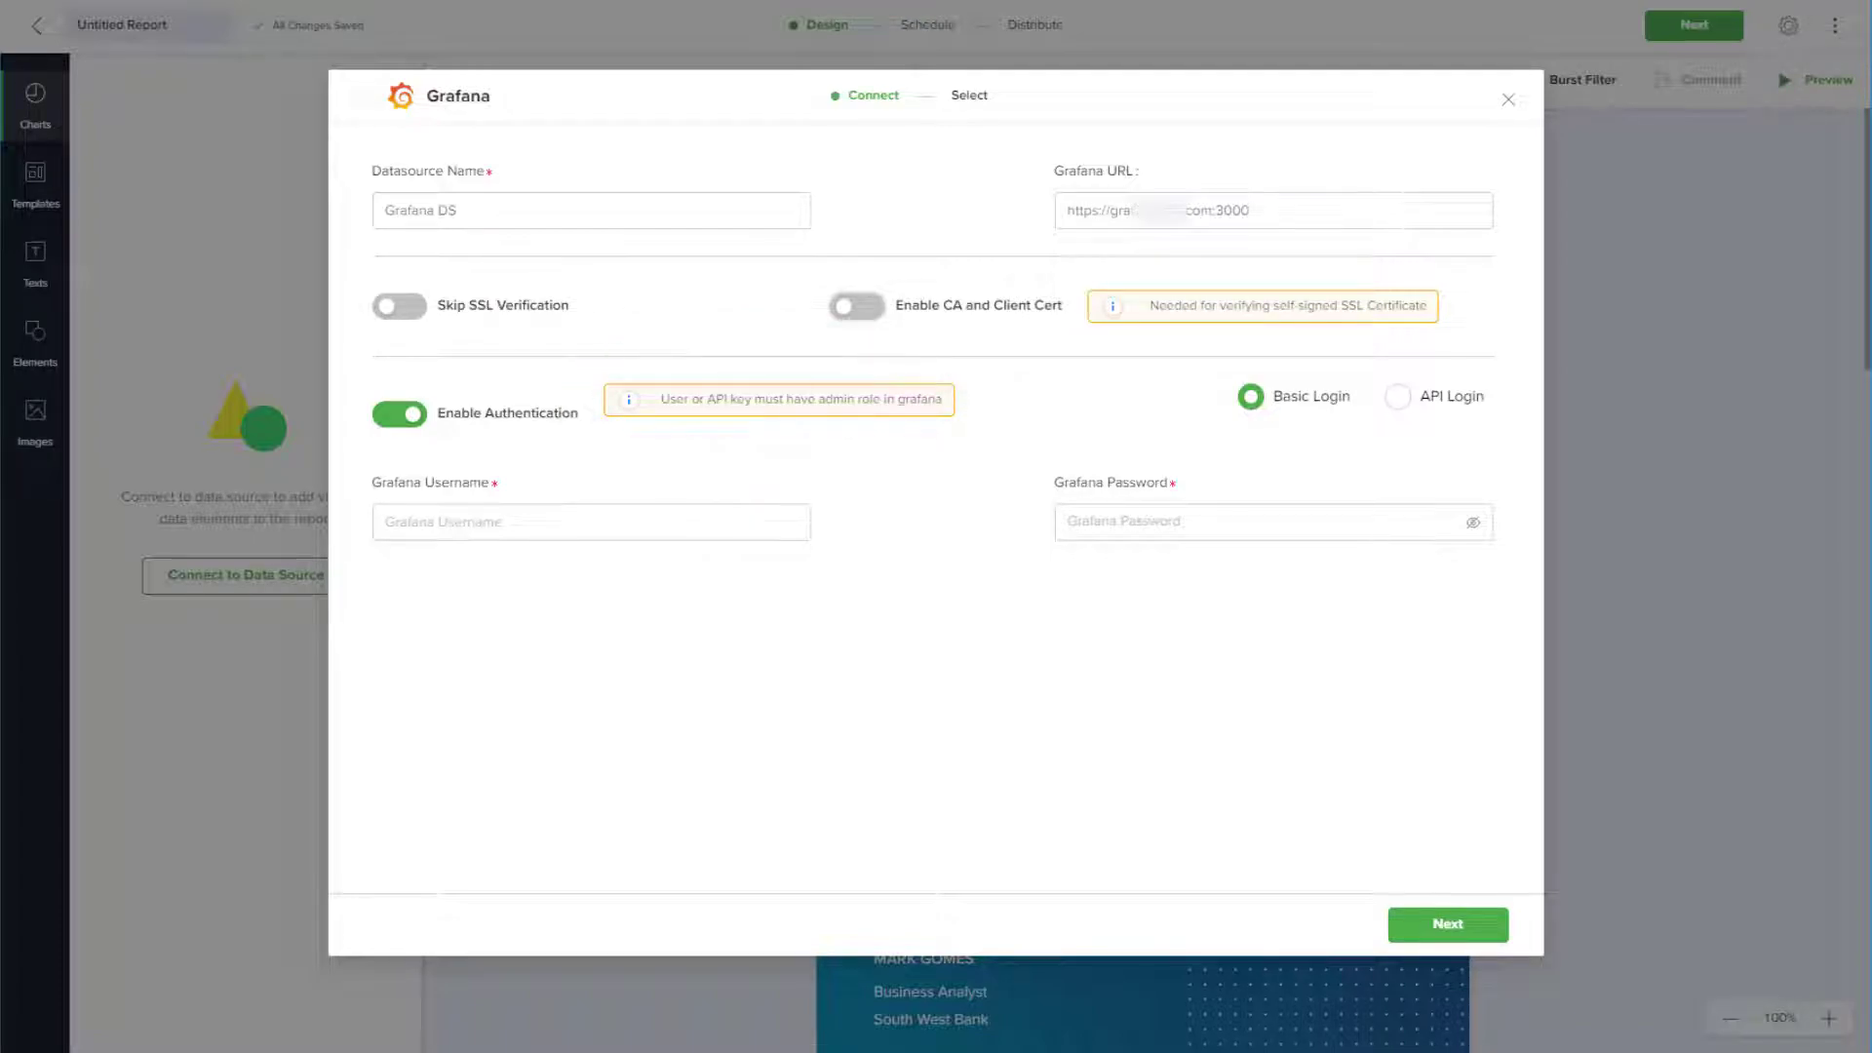
{"action": "left_click", "coordinate": [1398, 400]}
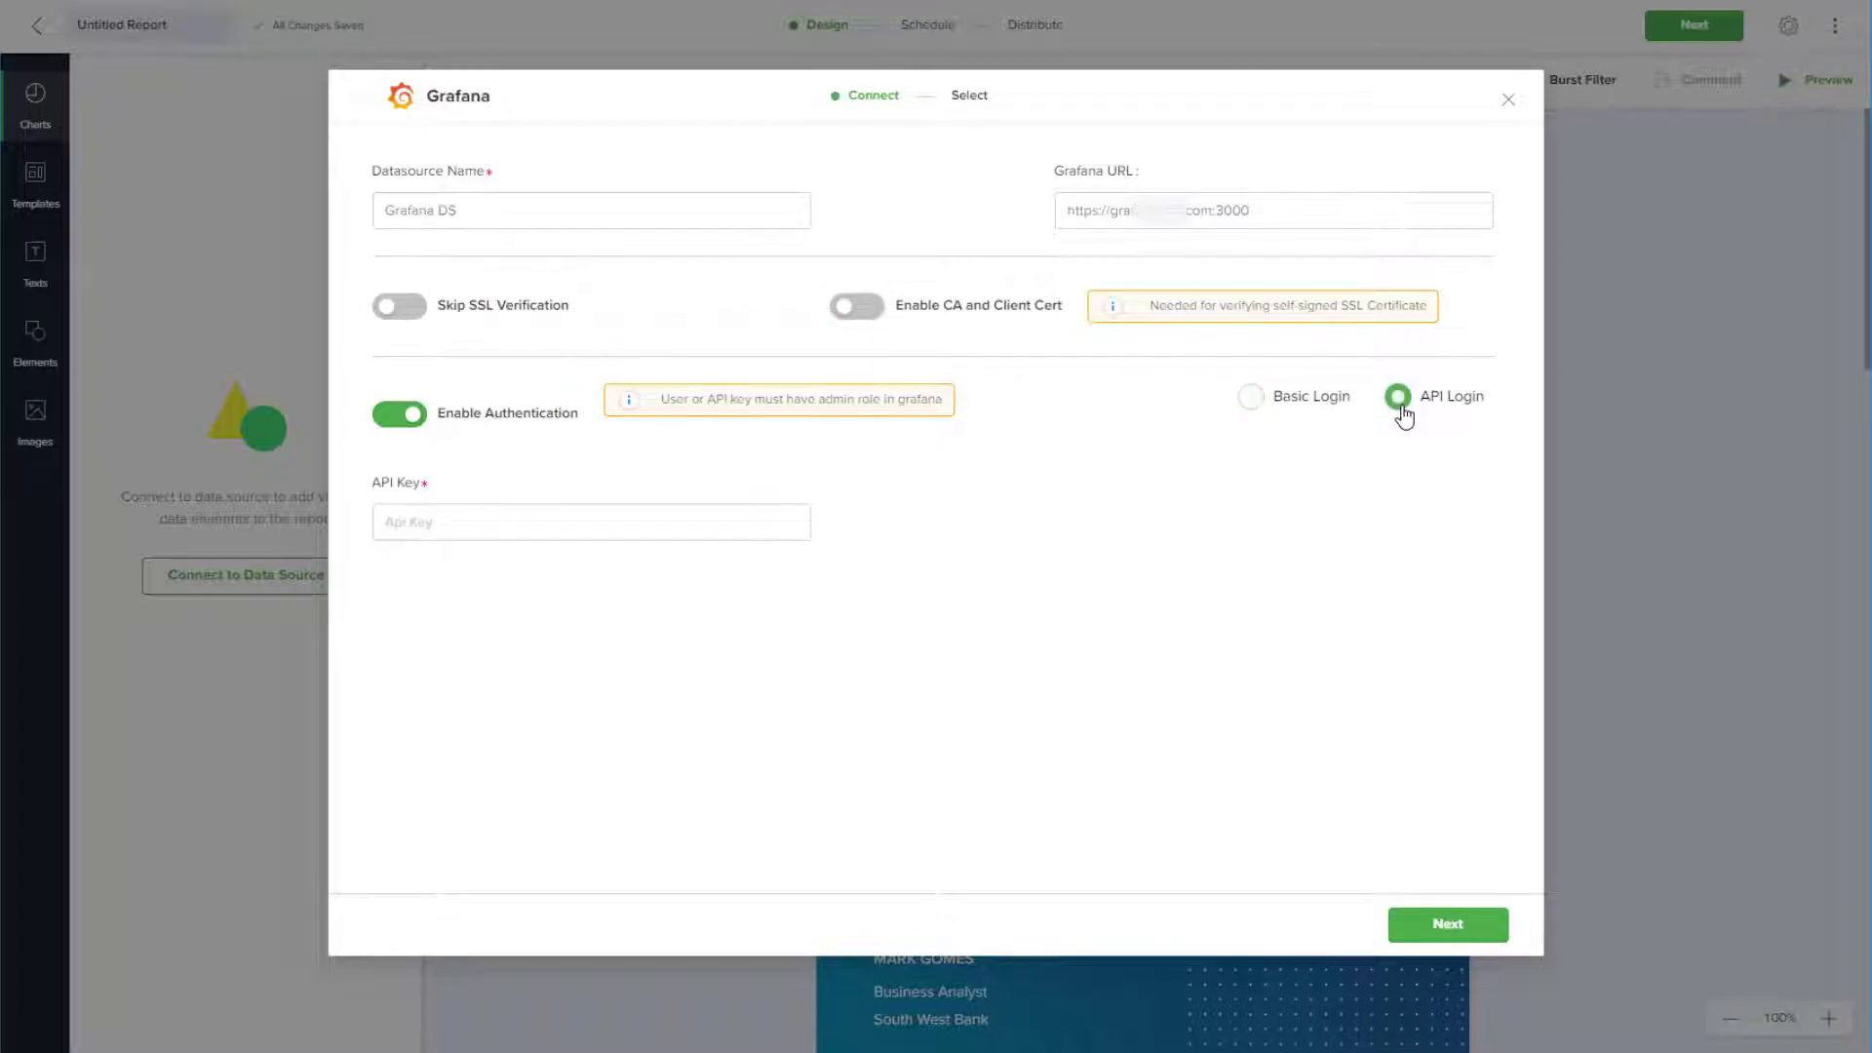
{"action": "left_click", "coordinate": [1252, 396]}
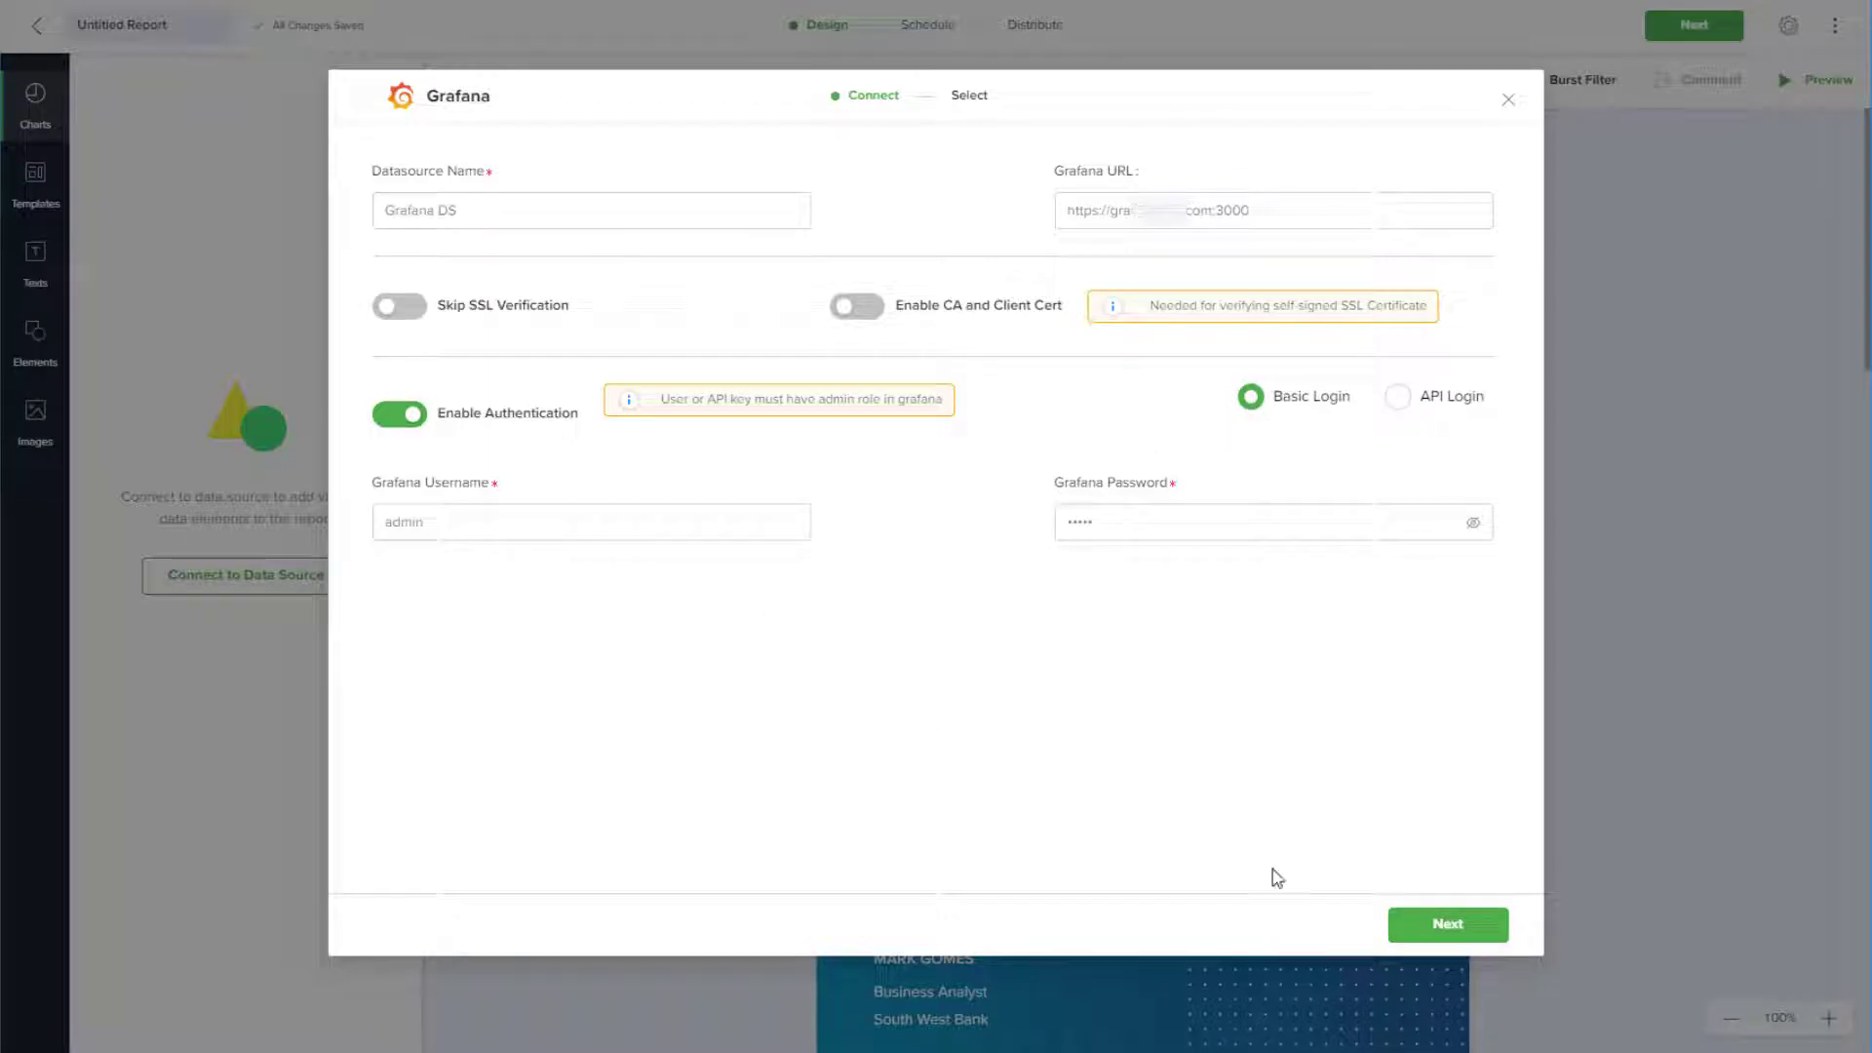
Select the Main Org. organization and the Account Host Status Overview dashboard.
{"action": "left_click", "coordinate": [1428, 934]}
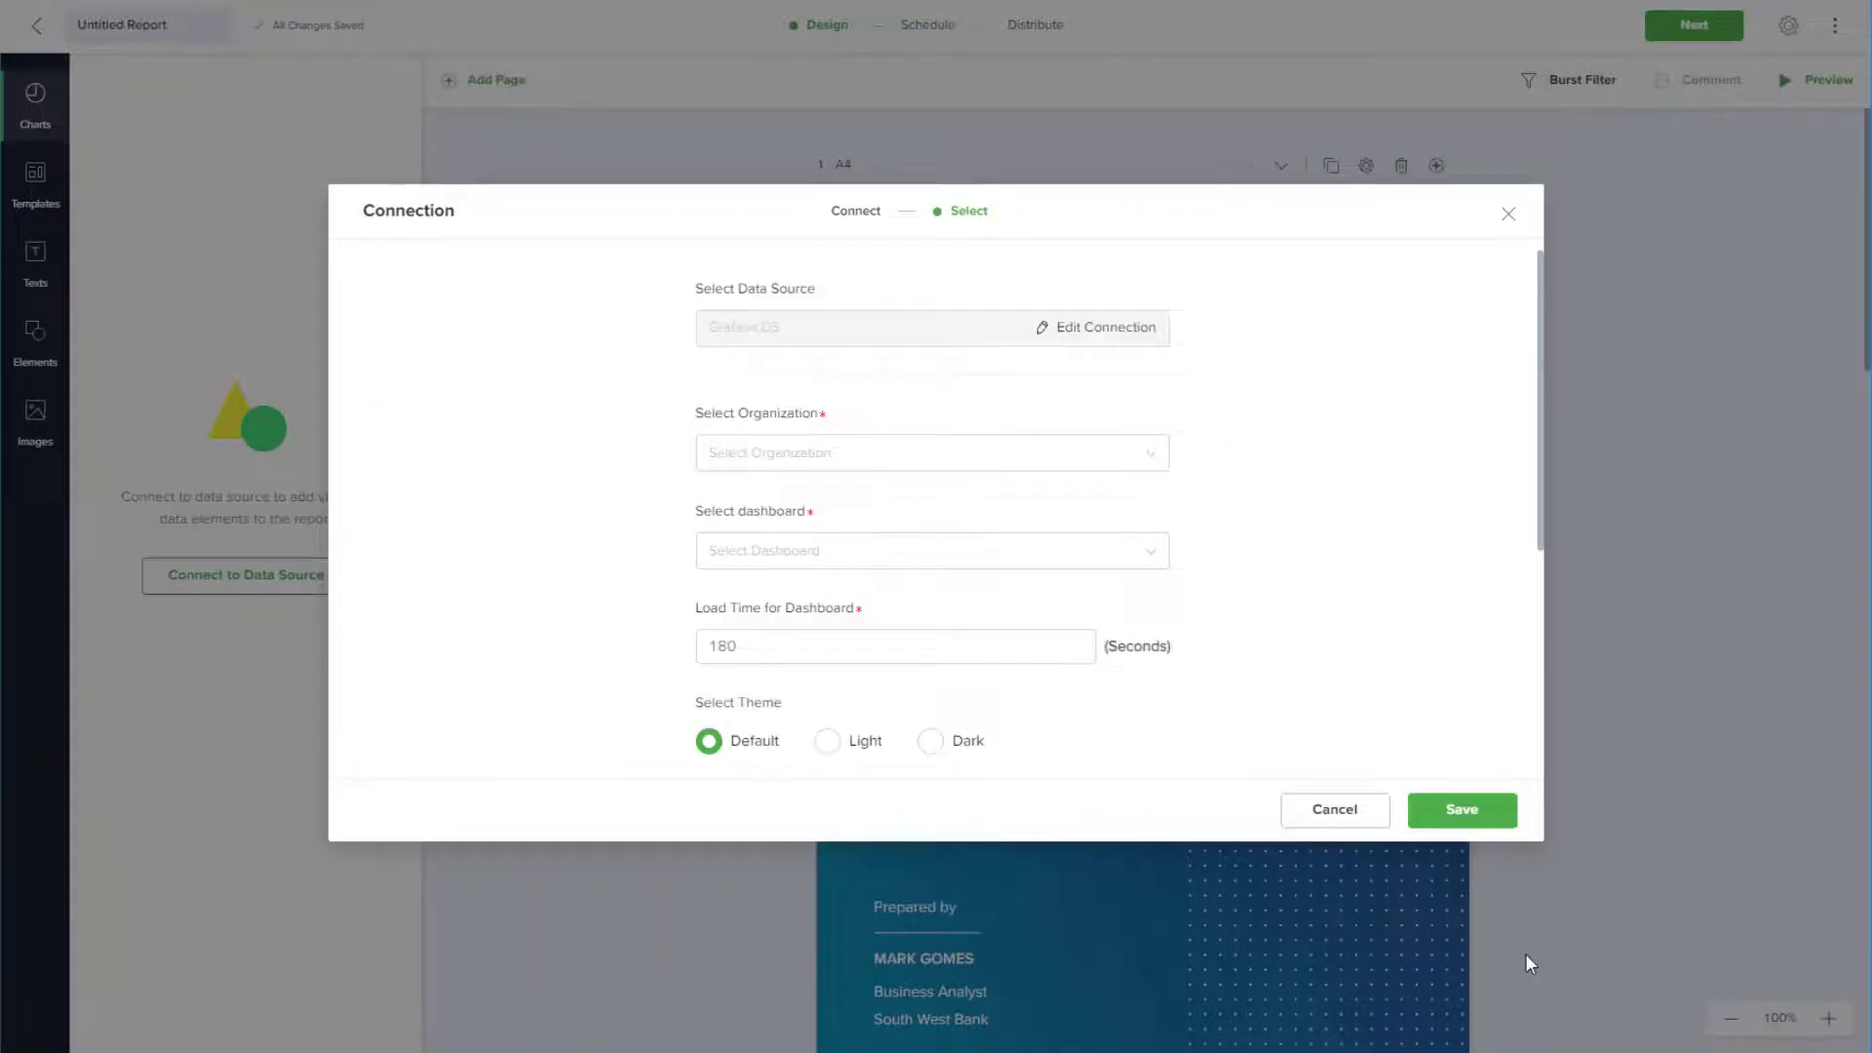
{"action": "left_click", "coordinate": [1151, 452]}
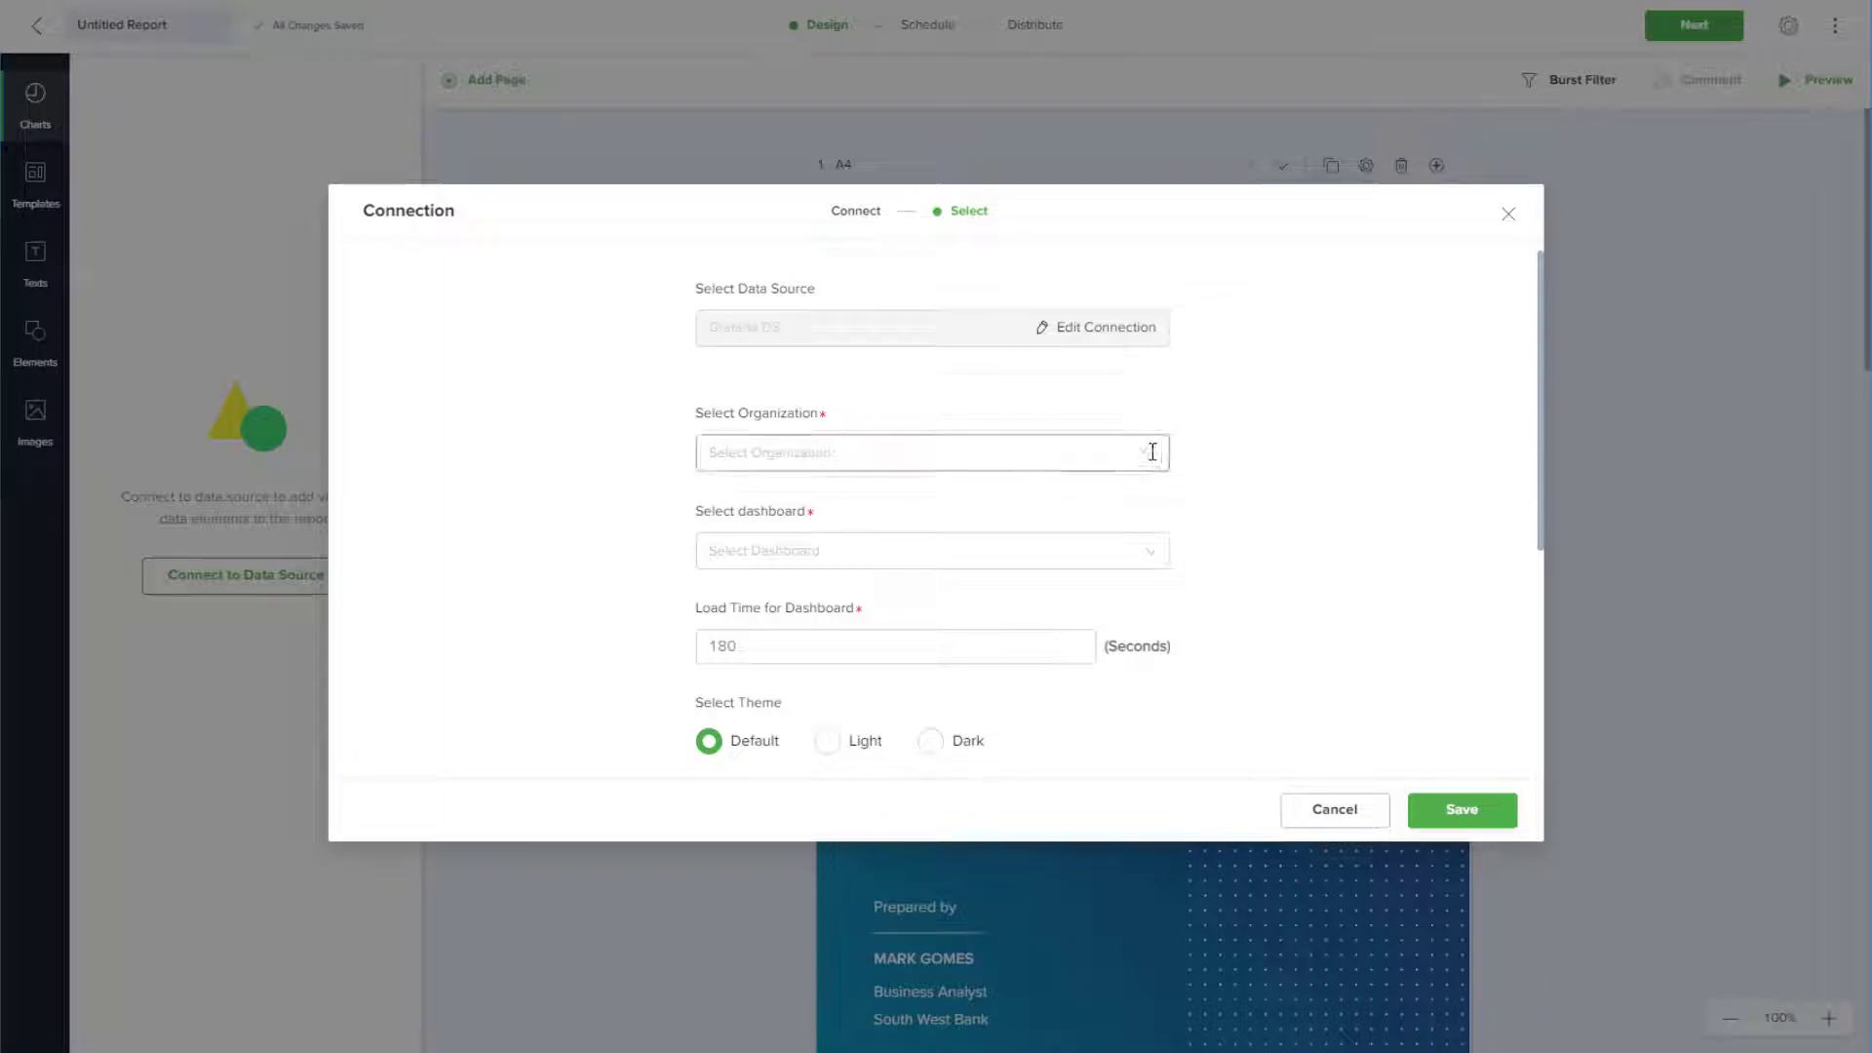
{"action": "left_click", "coordinate": [902, 609]}
{"action": "left_click", "coordinate": [951, 560]}
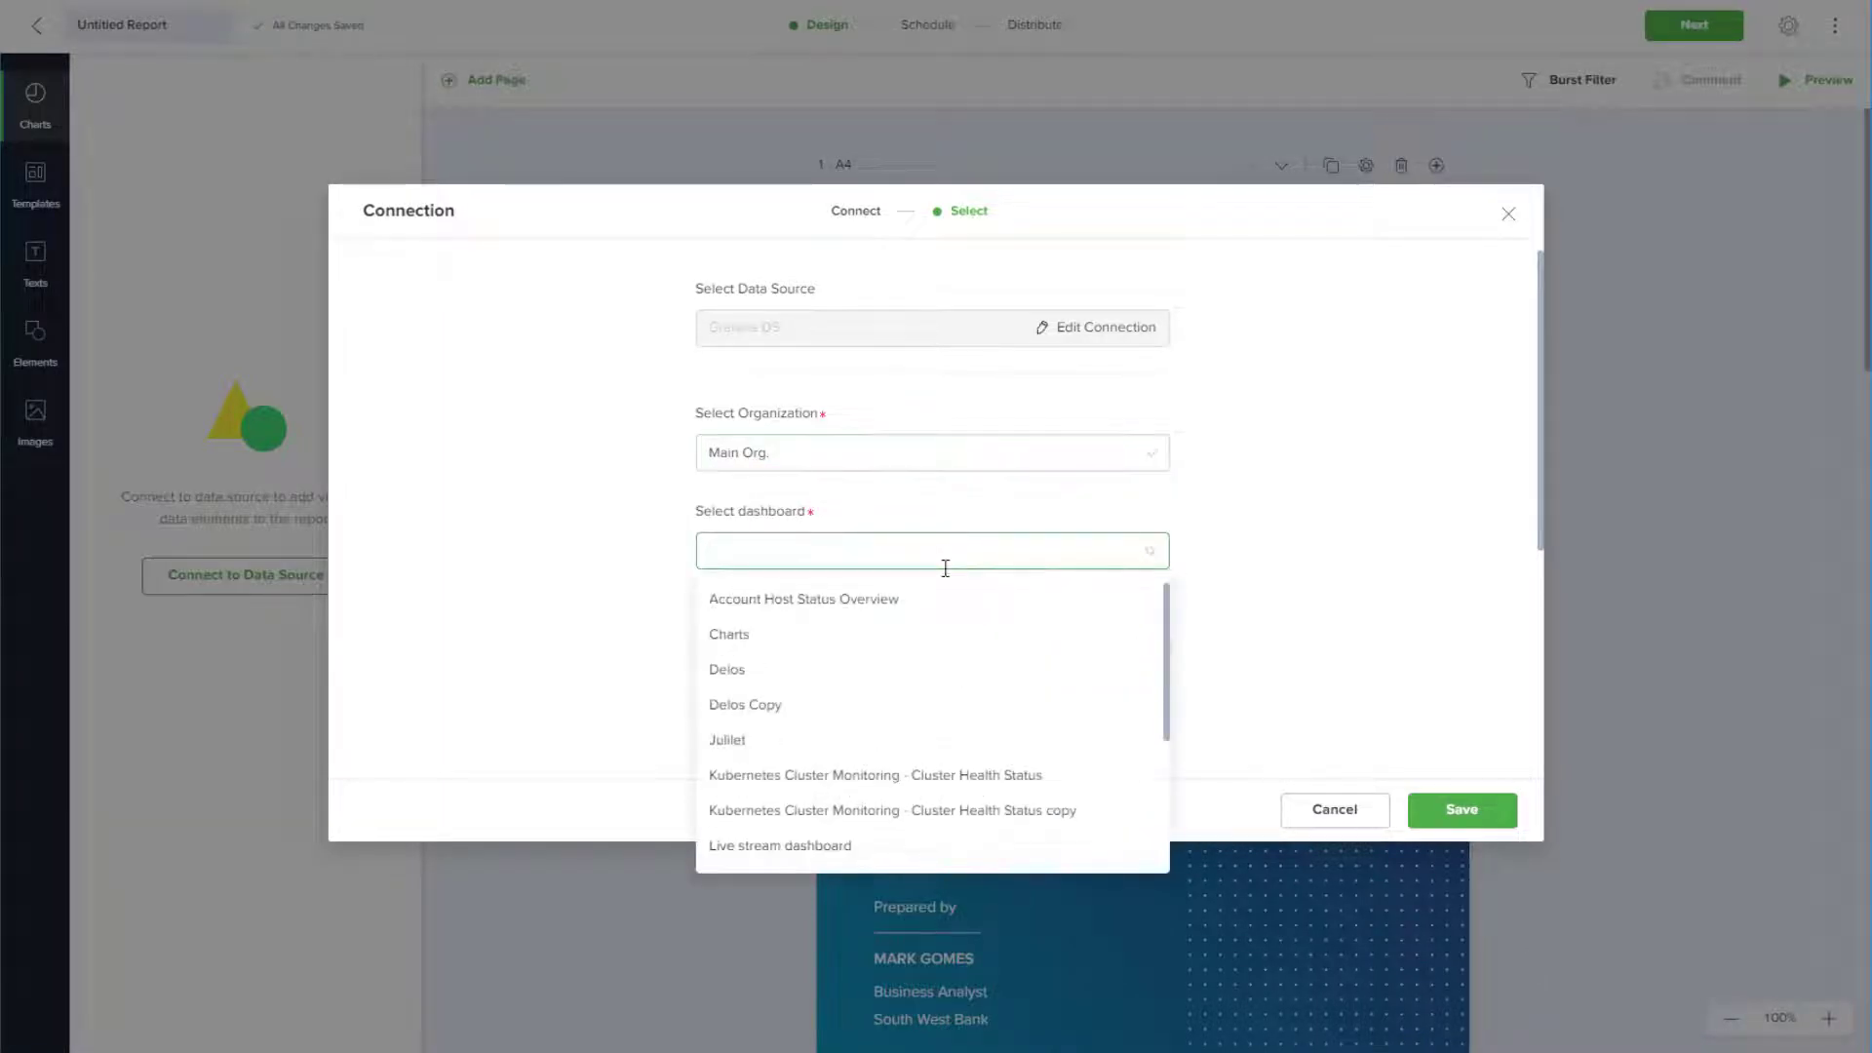
{"action": "left_click", "coordinate": [938, 600]}
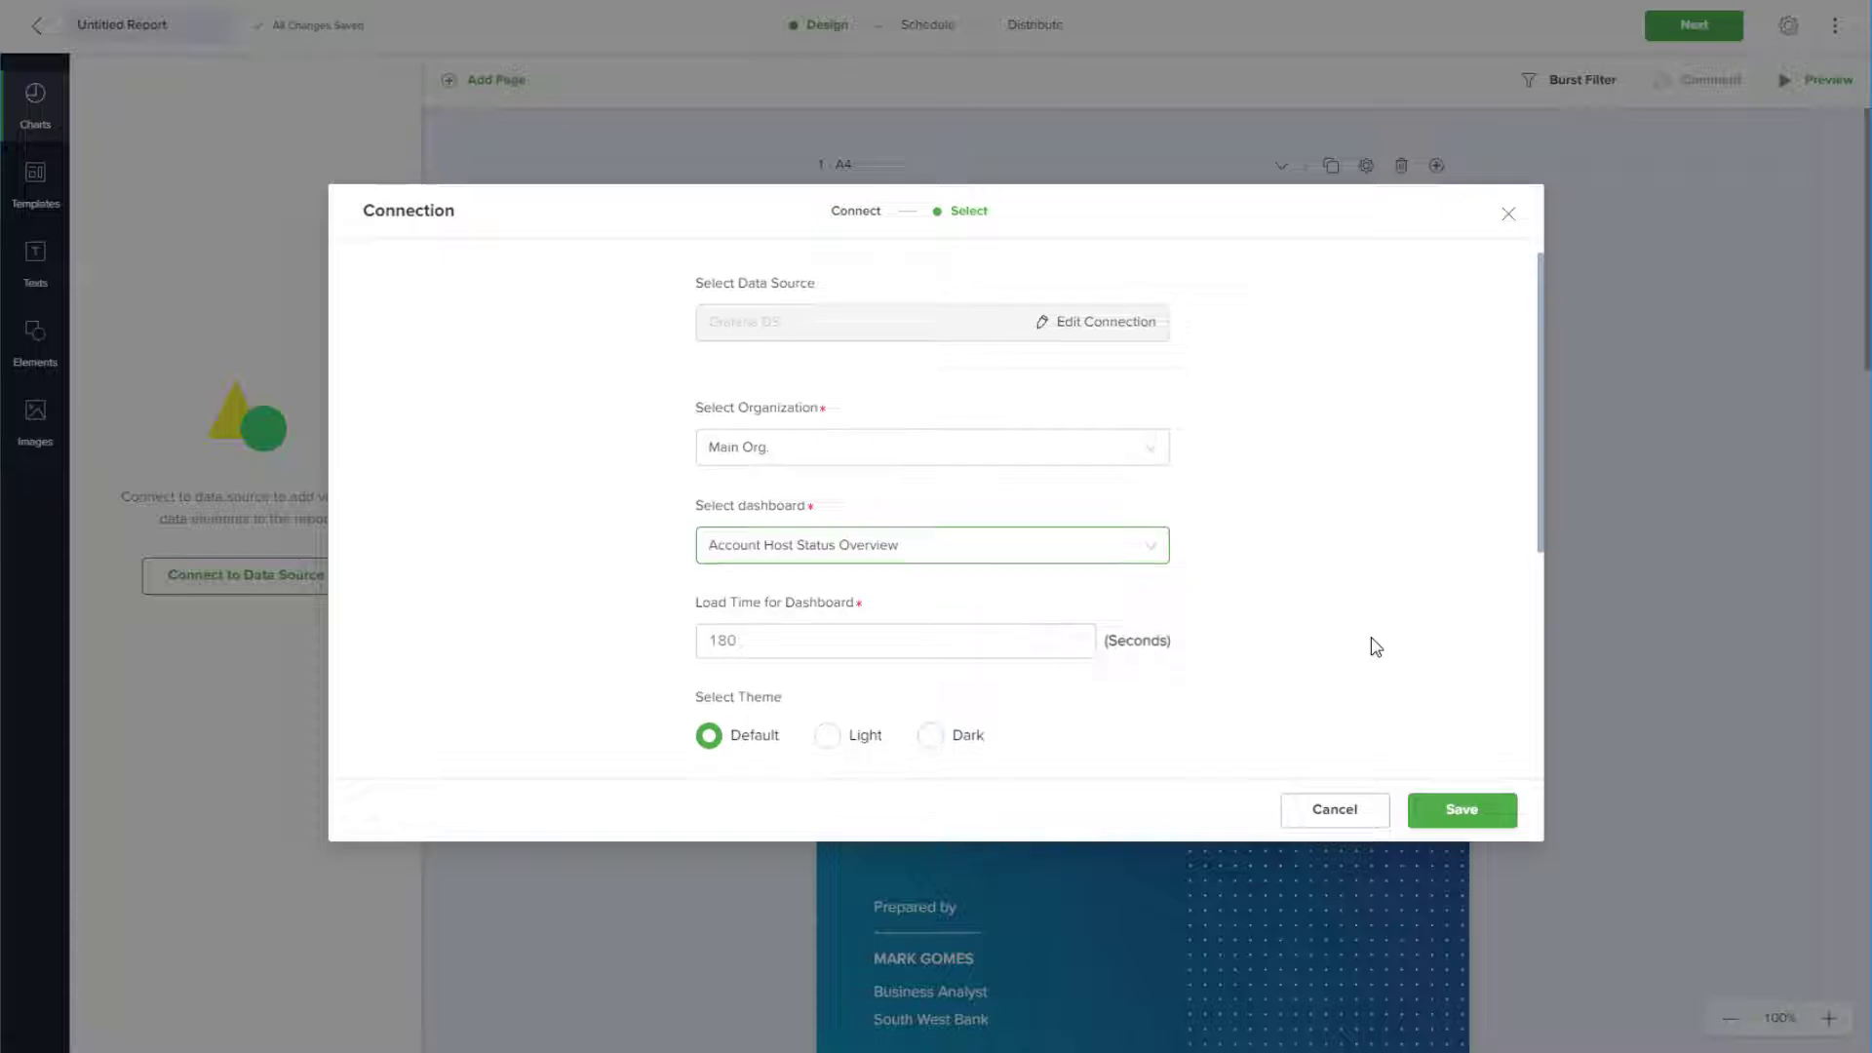
Keep the Default theme, use Dashboard Layout and the dashboard's time window, then save.
{"action": "scroll", "coordinate": [1375, 647], "scroll_direction": "down", "scroll_amount": 4}
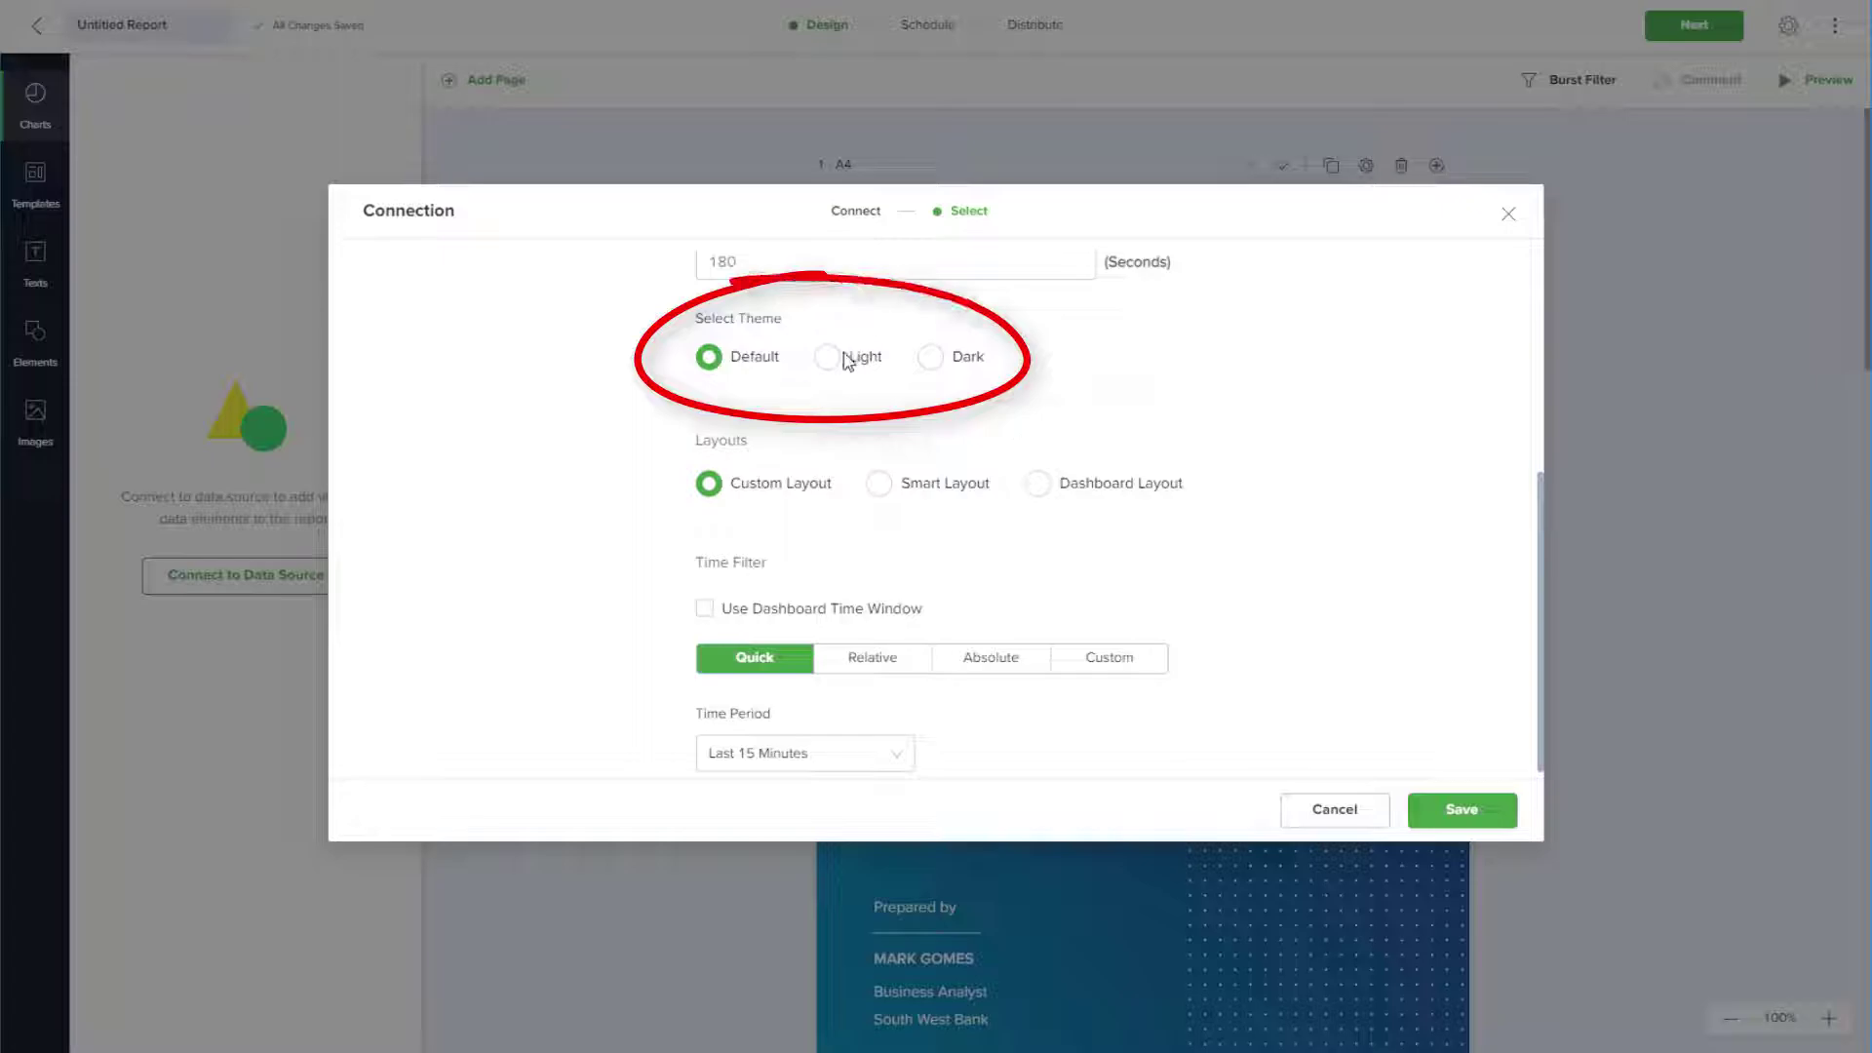
{"action": "left_click", "coordinate": [836, 359]}
{"action": "left_click", "coordinate": [928, 368]}
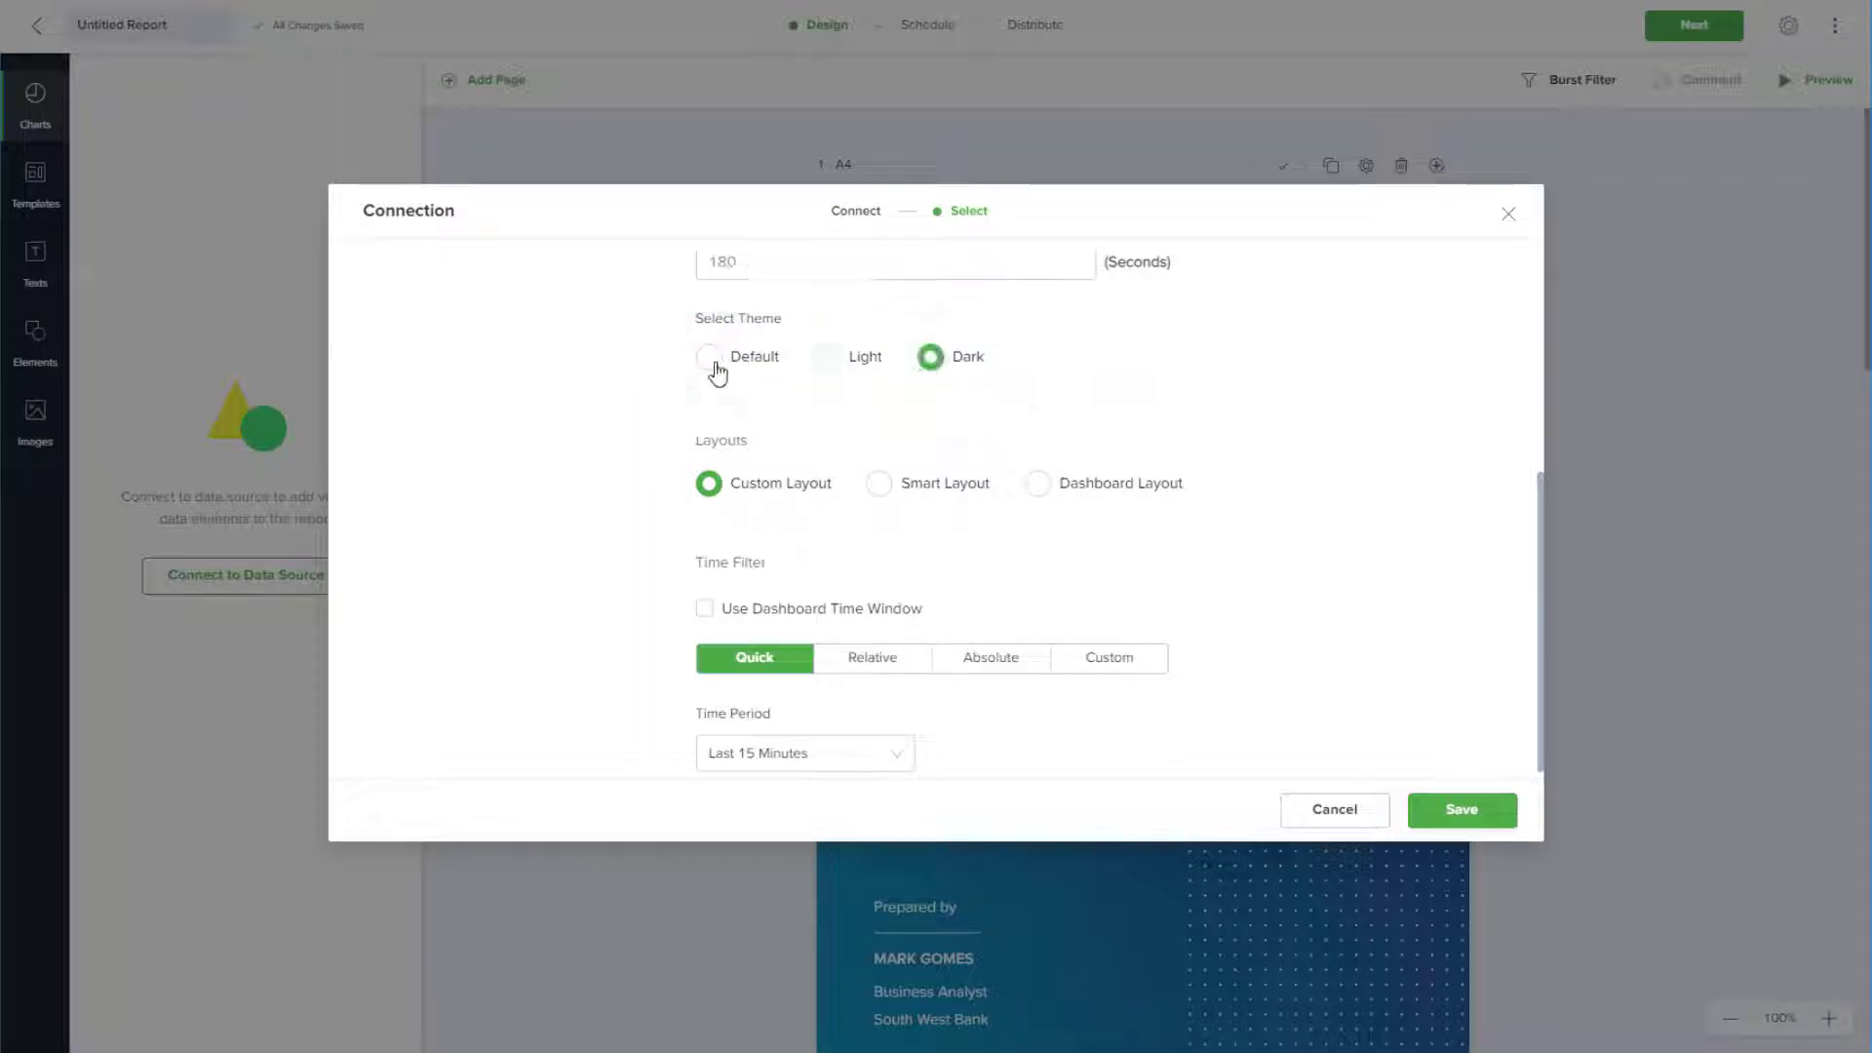
{"action": "left_click", "coordinate": [717, 367]}
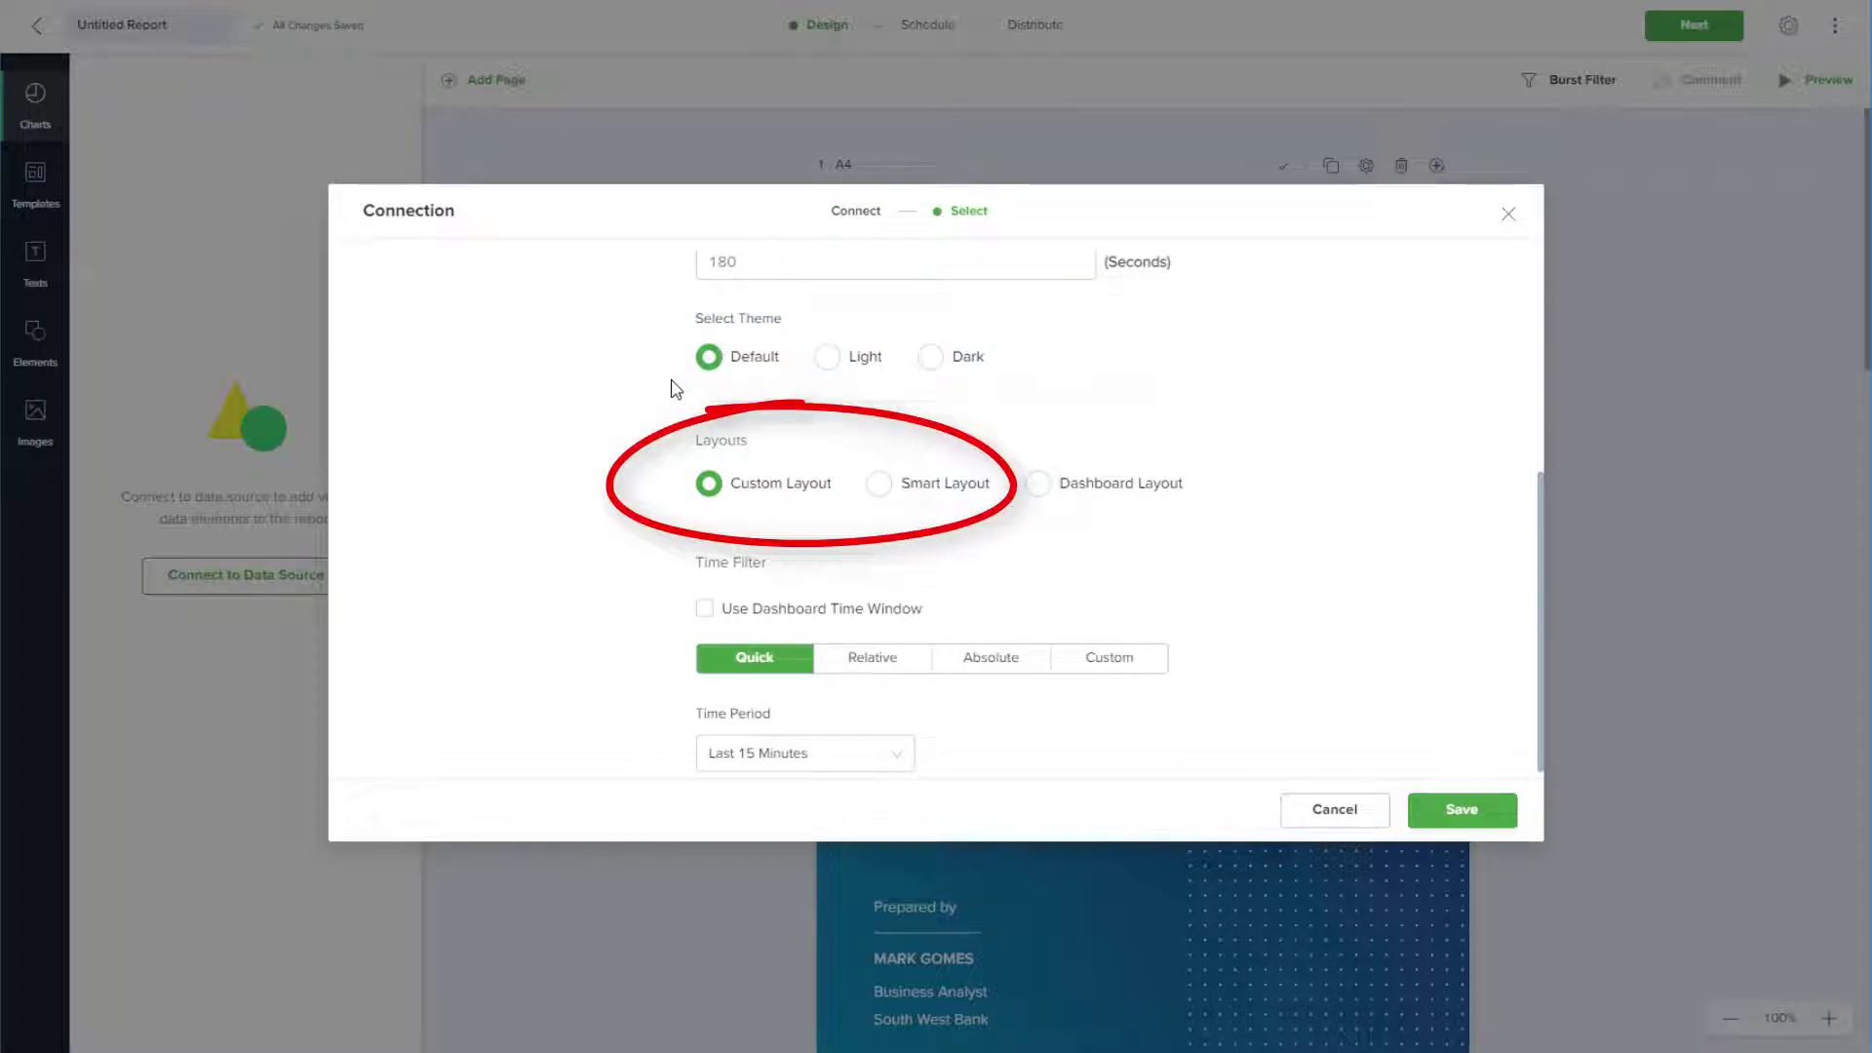
{"action": "left_click", "coordinate": [1055, 490]}
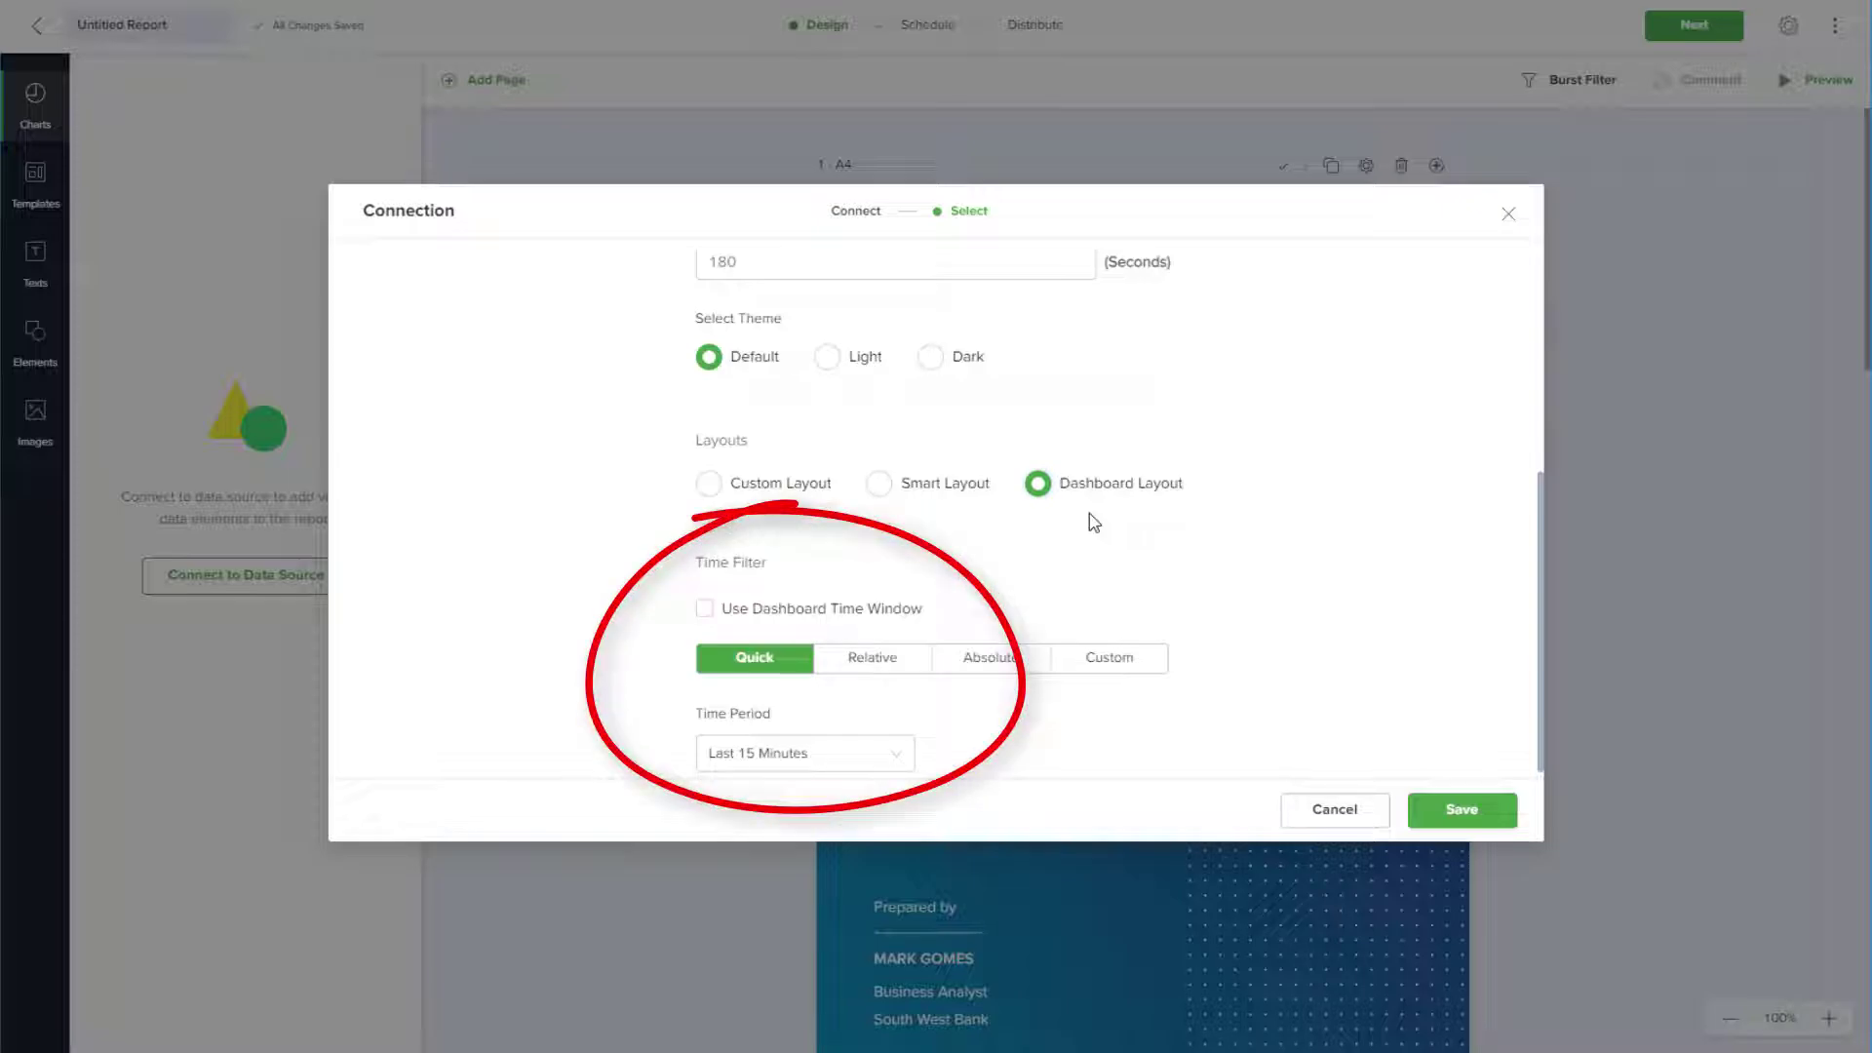
{"action": "left_click", "coordinate": [705, 618]}
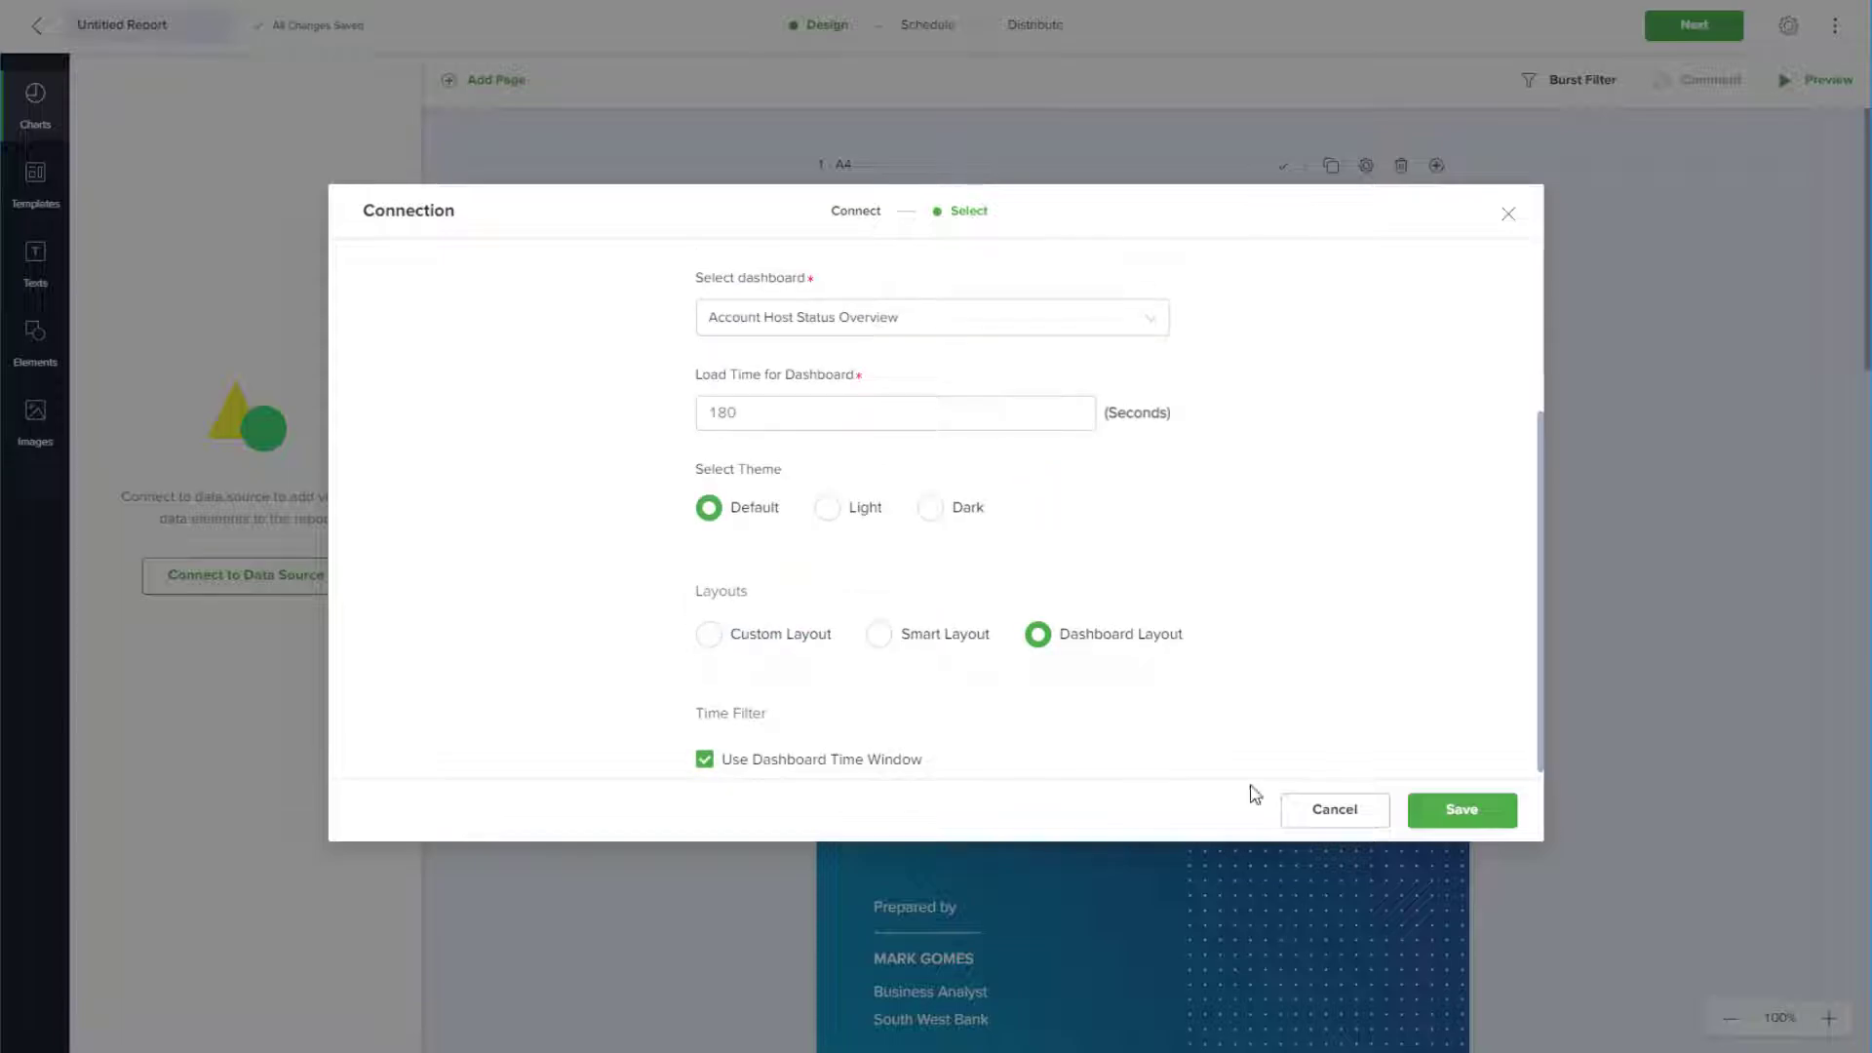
{"action": "left_click", "coordinate": [1439, 816]}
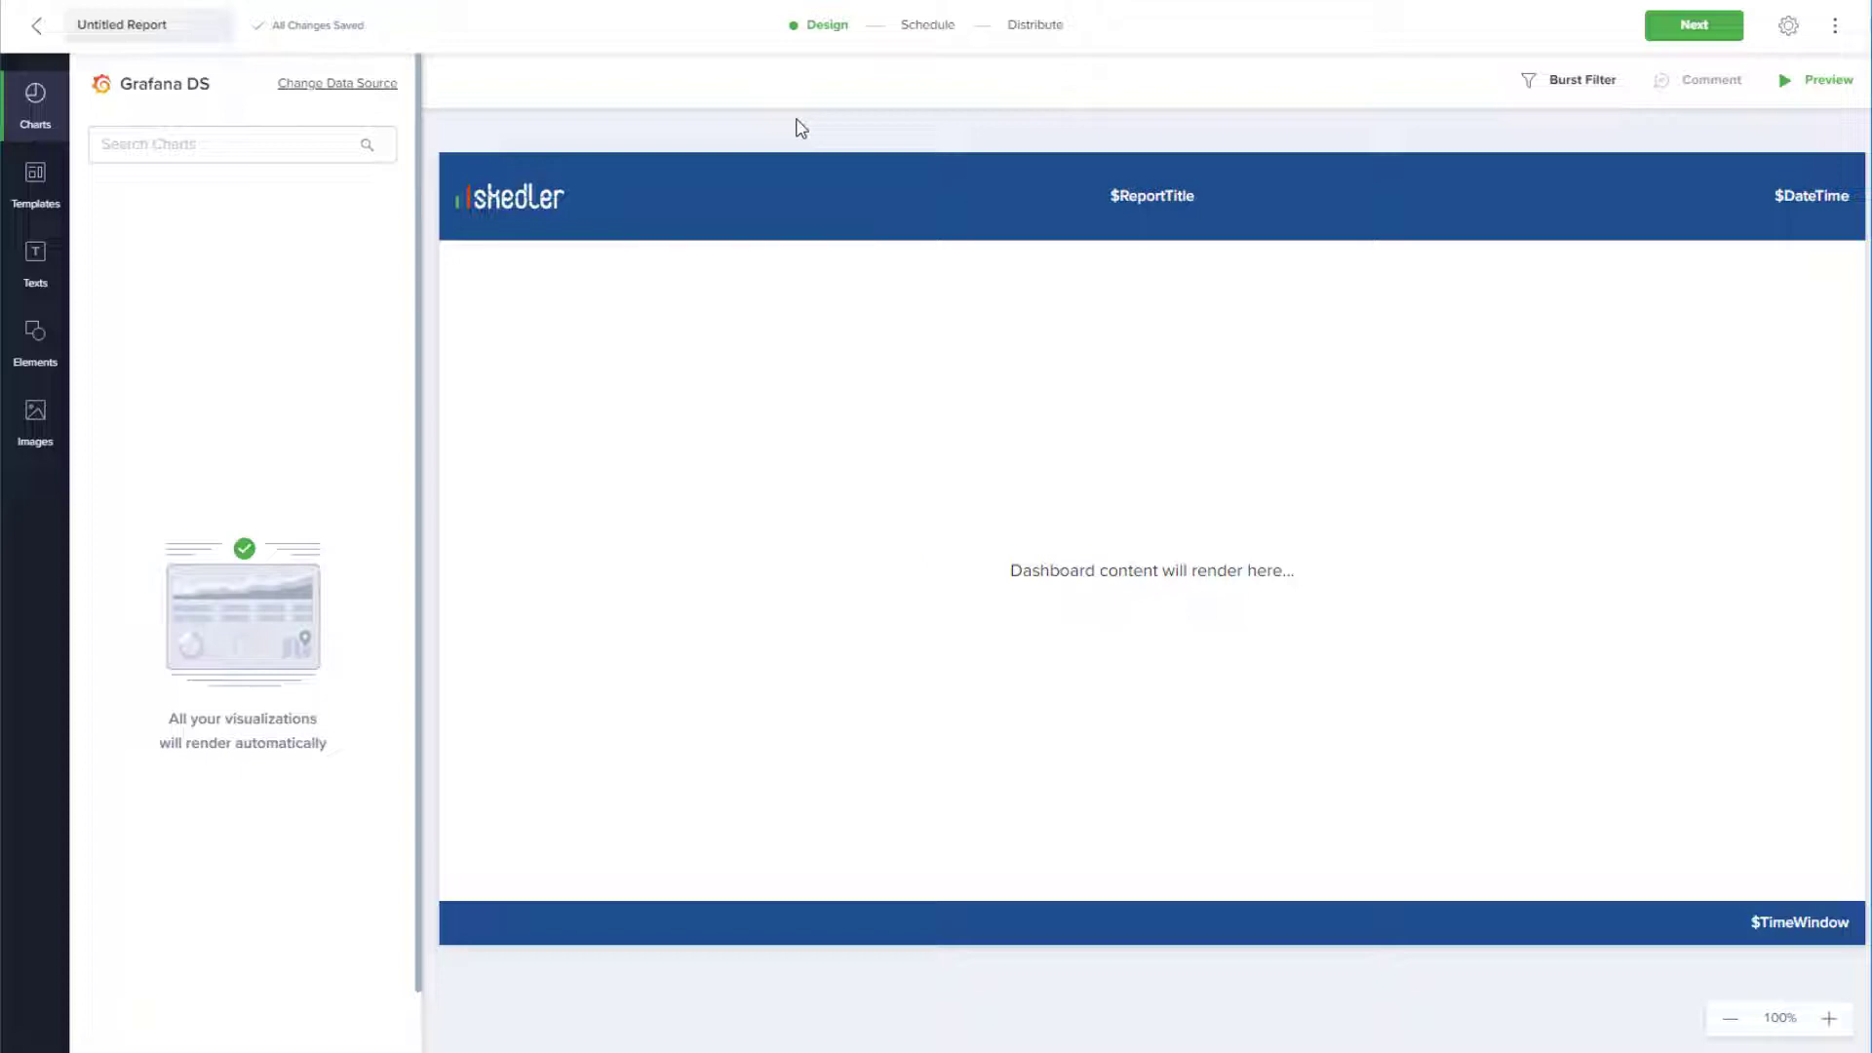
Delete the skedler logo and place a shrunken GUIDANZ logo at the header's left end.
{"action": "left_click", "coordinate": [535, 198]}
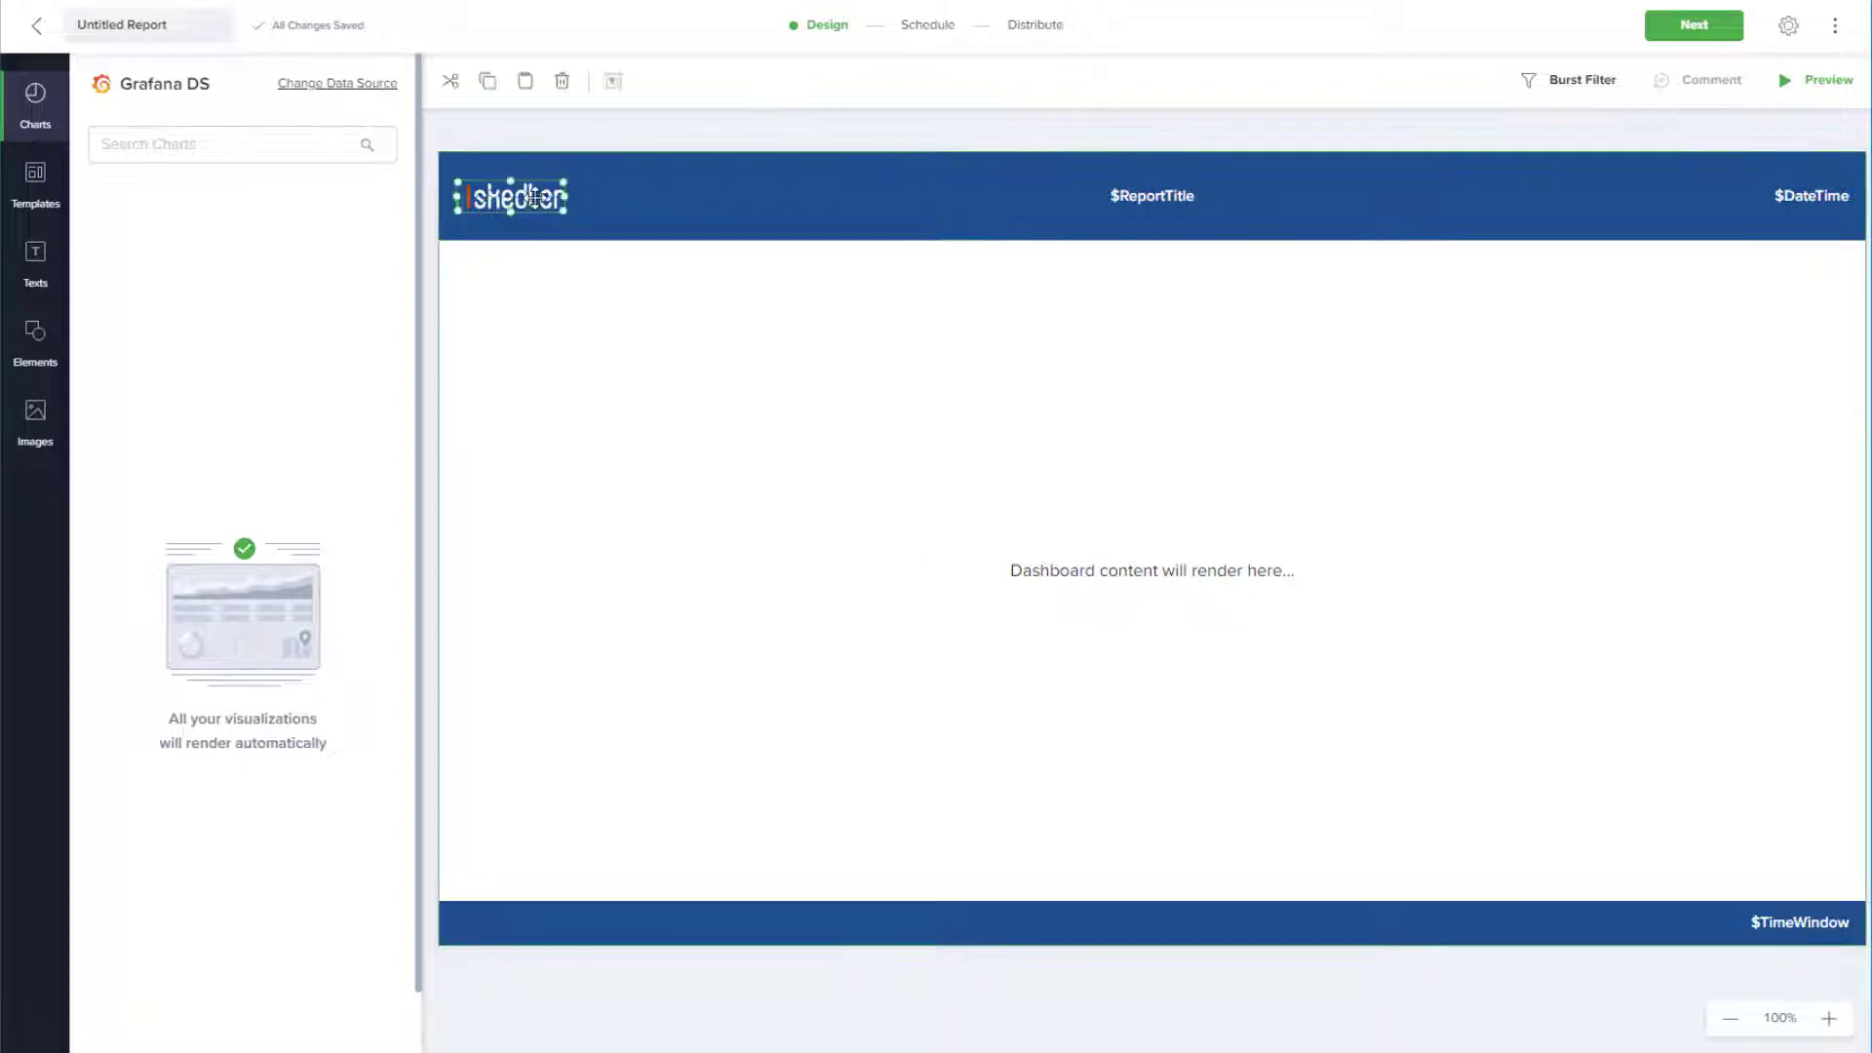
{"action": "key", "text": "Delete"}
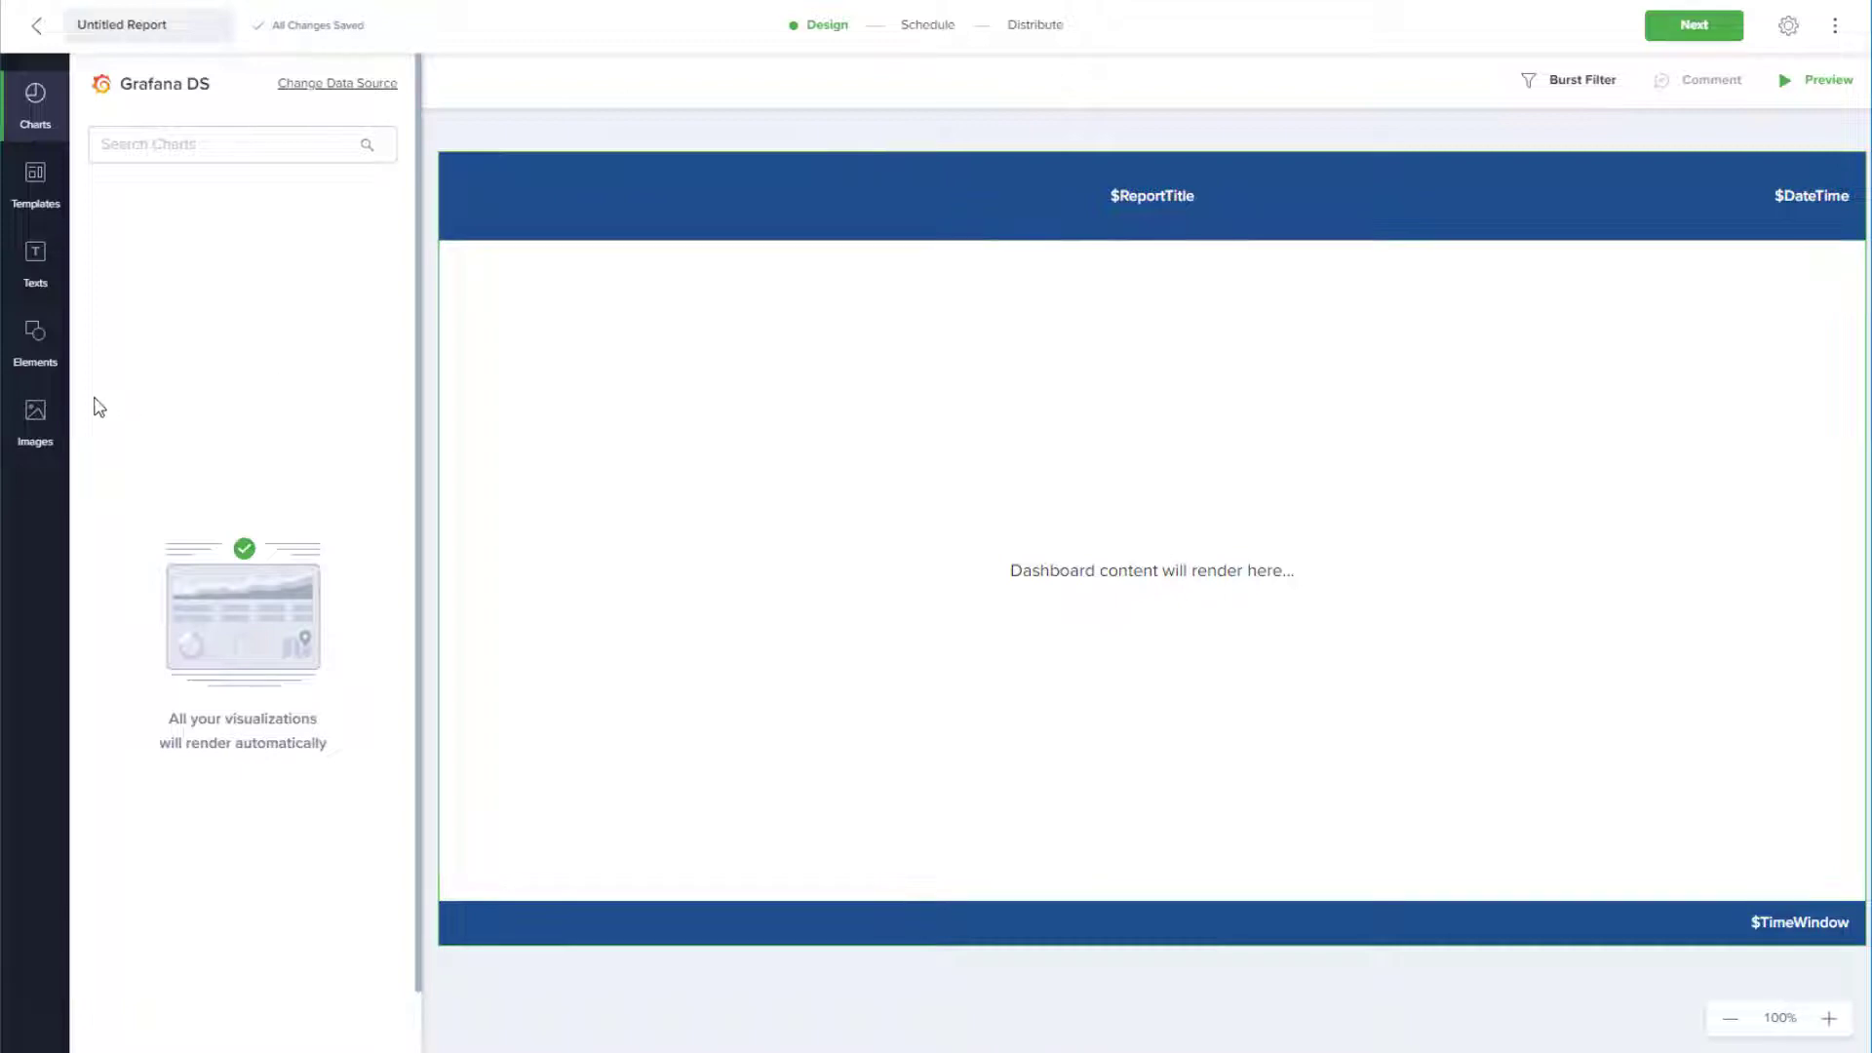
{"action": "left_click", "coordinate": [36, 421]}
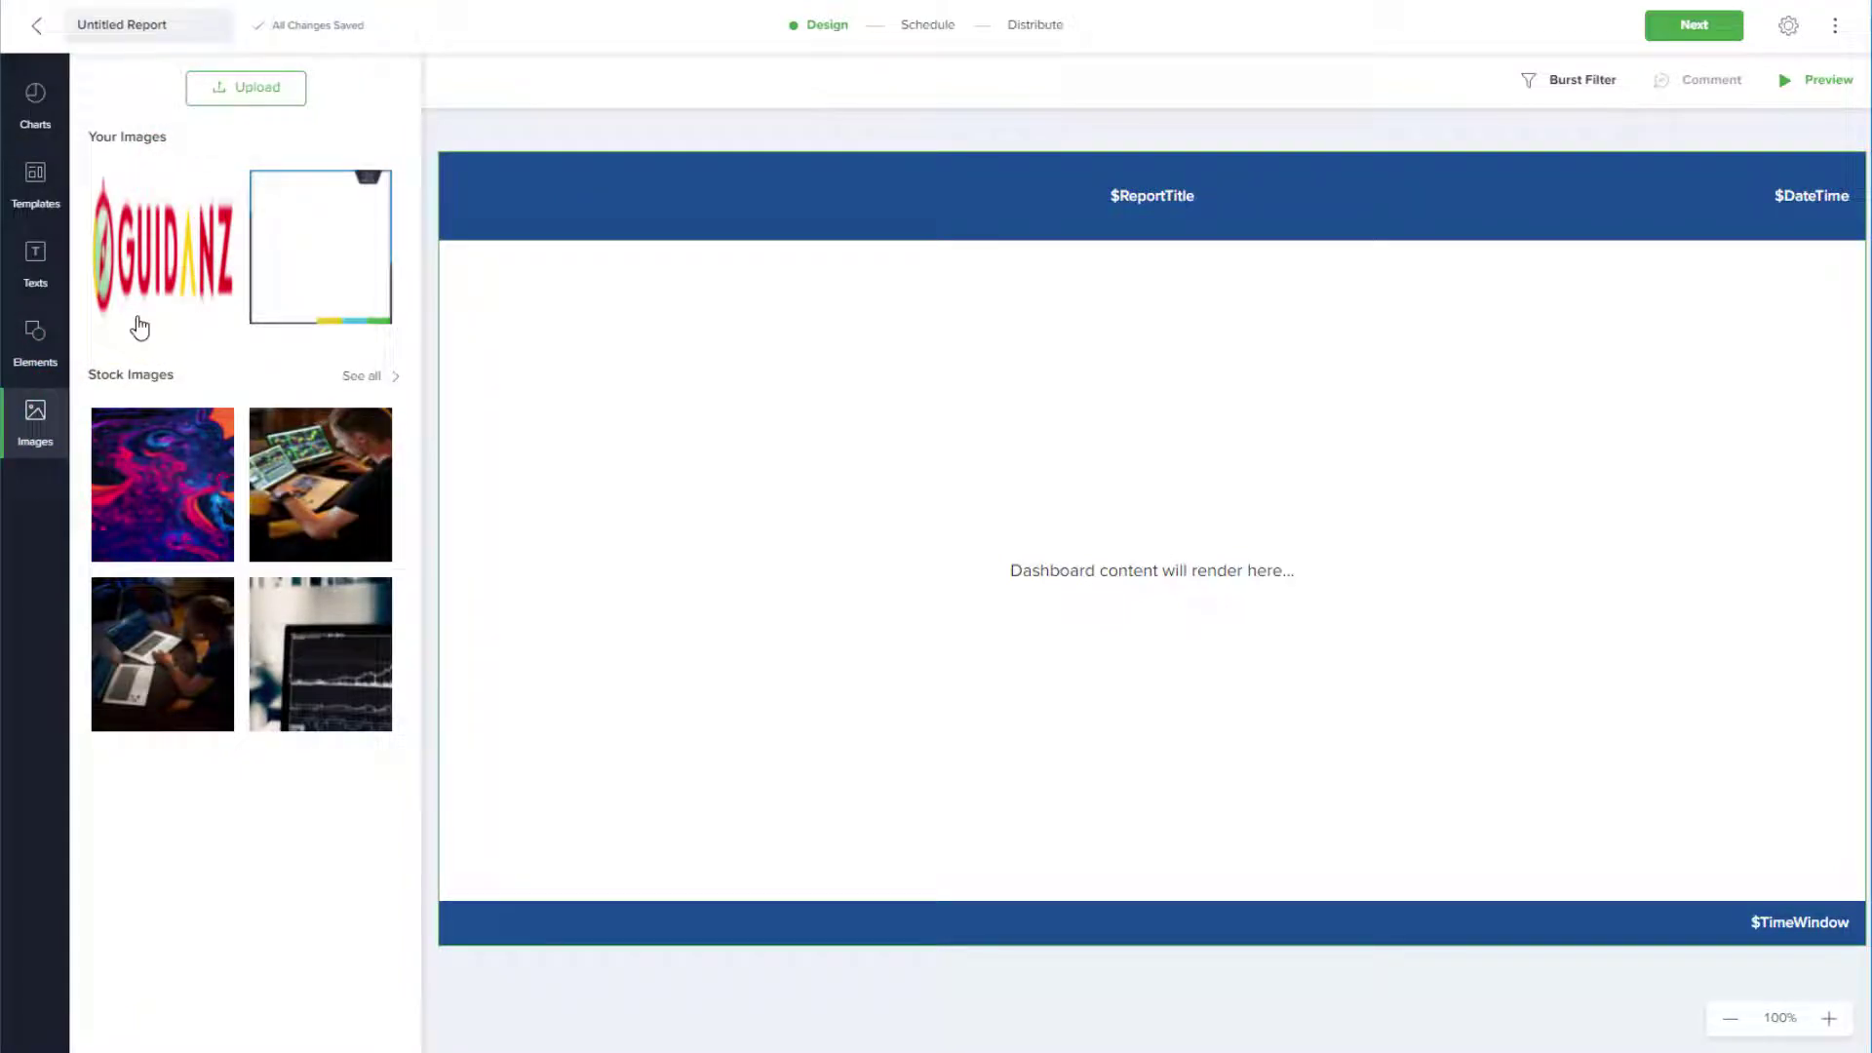
{"action": "left_click", "coordinate": [161, 255]}
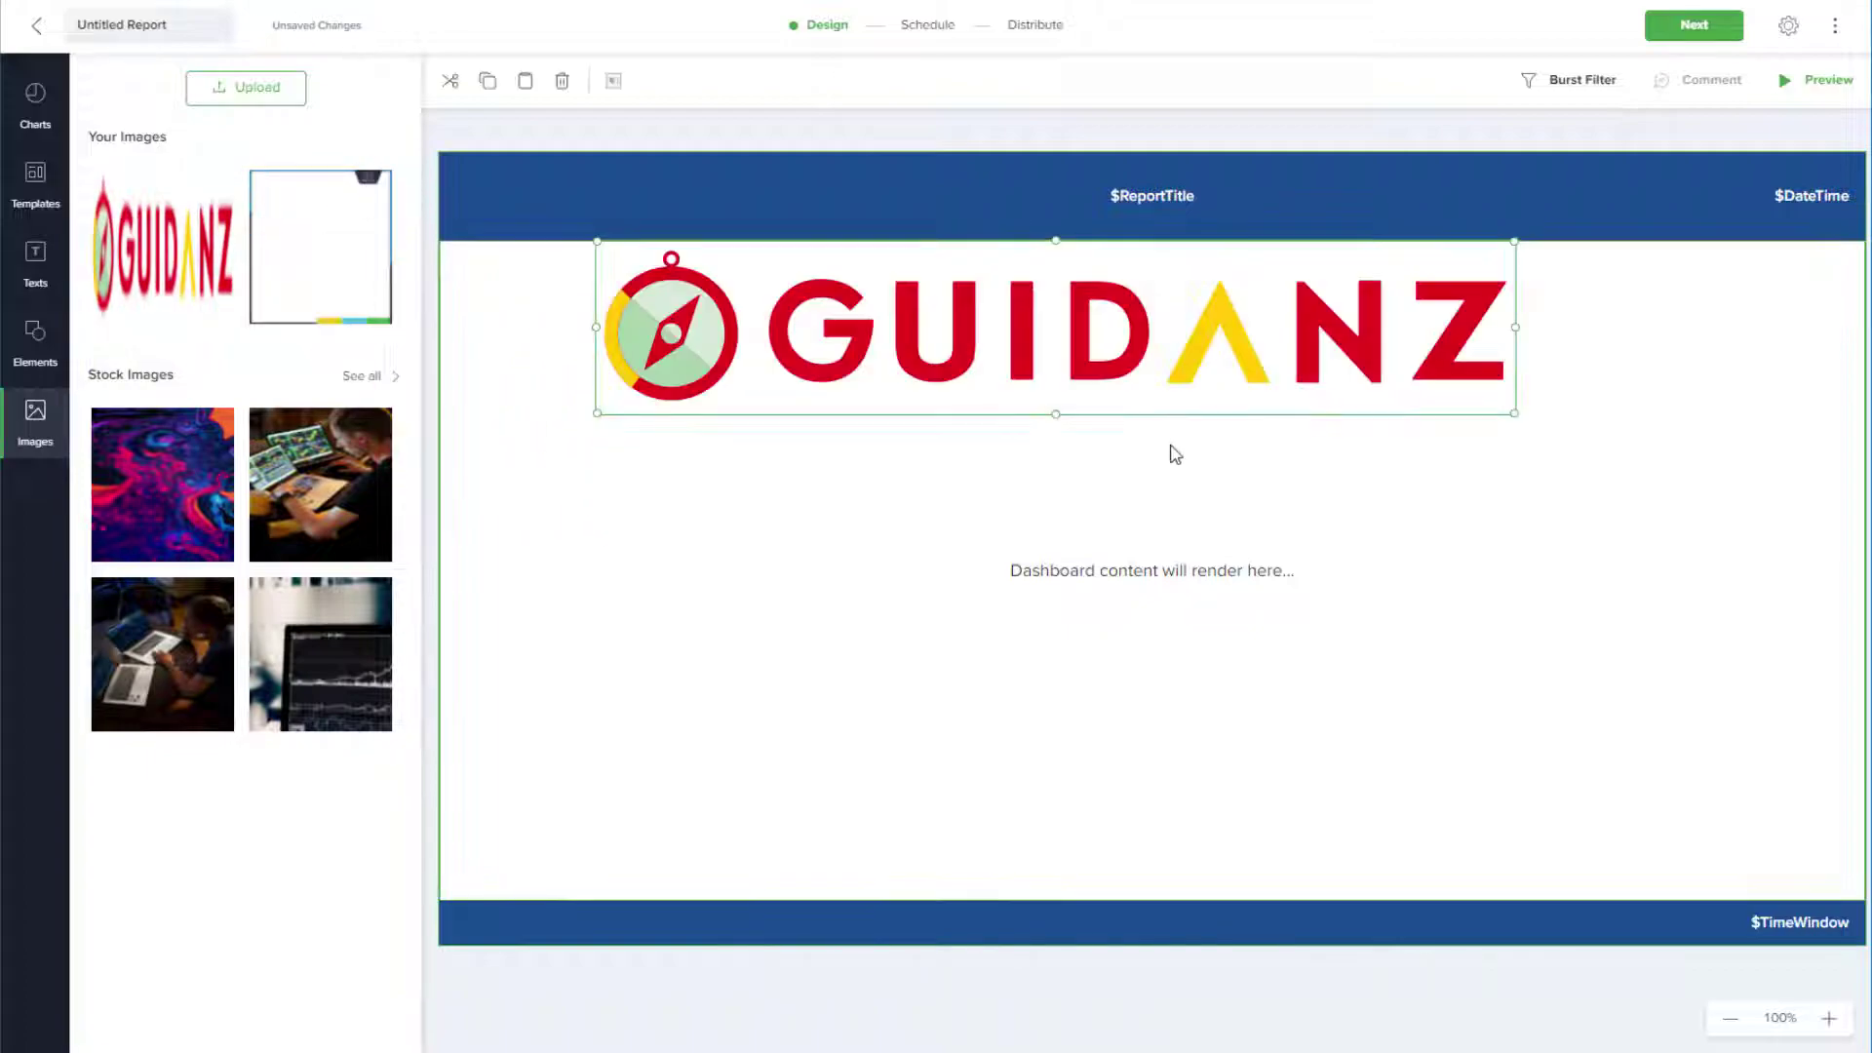
{"action": "left_click_drag", "start_coordinate": [1519, 414], "coordinate": [618, 191]}
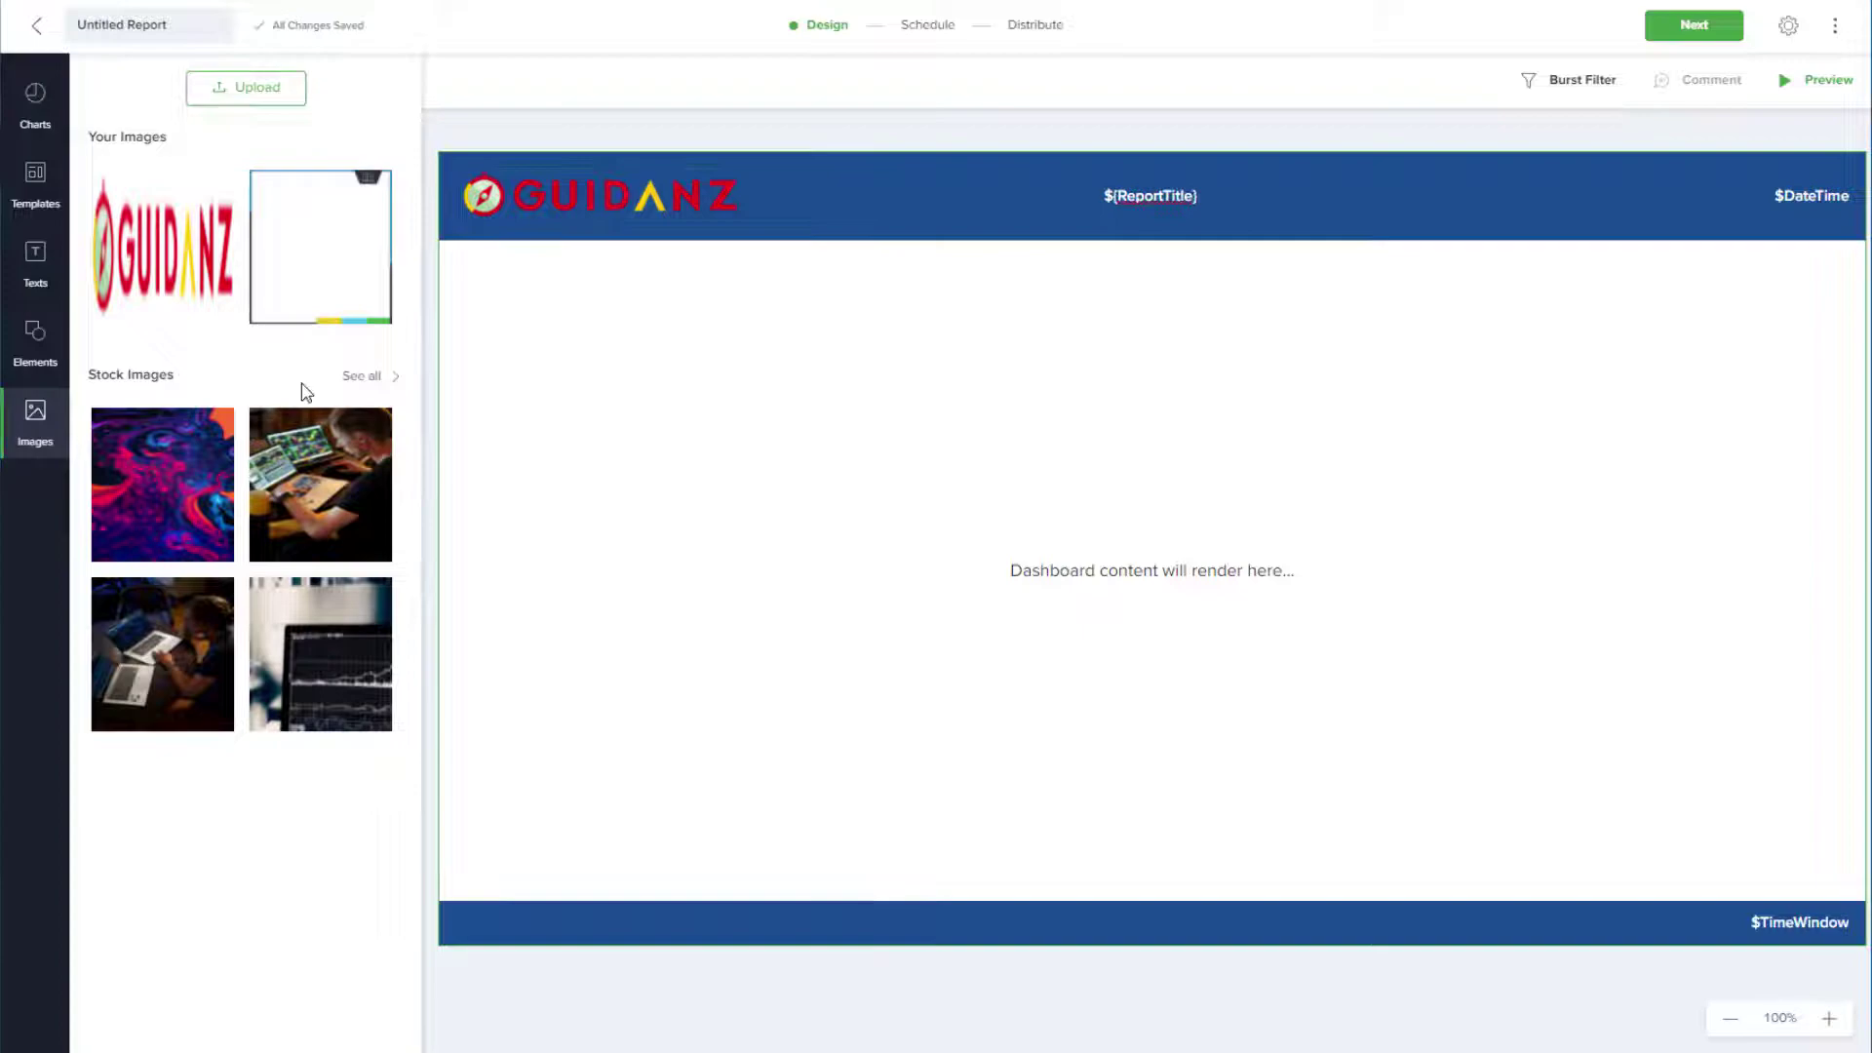
Replace the header title text with the ${ReportTitle} variable from the placeholder suggestions.
{"action": "left_click", "coordinate": [1161, 201]}
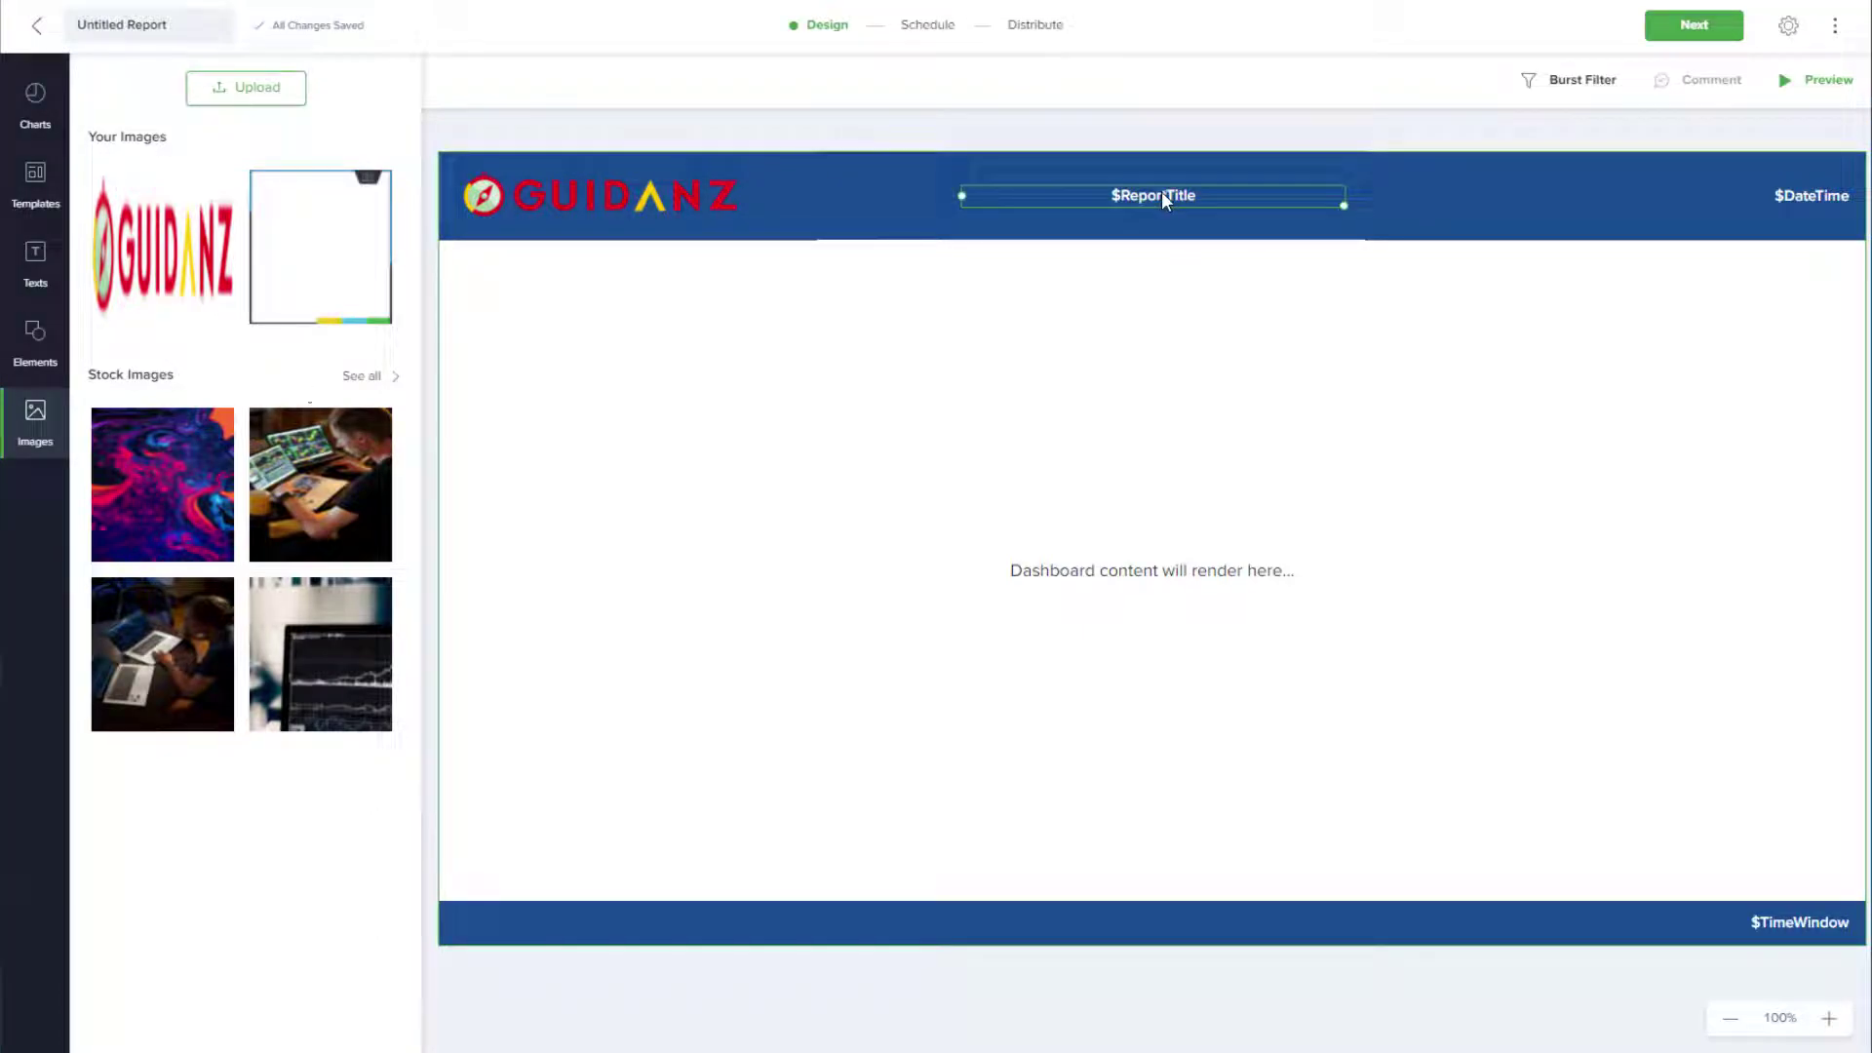
{"action": "double_click", "coordinate": [1162, 196]}
{"action": "left_click", "coordinate": [1163, 195]}
{"action": "key", "text": "ctrl+a"}
{"action": "type", "text": "Daily Account Report"}
{"action": "key", "text": "ctrl+a"}
{"action": "type", "text": "$"}
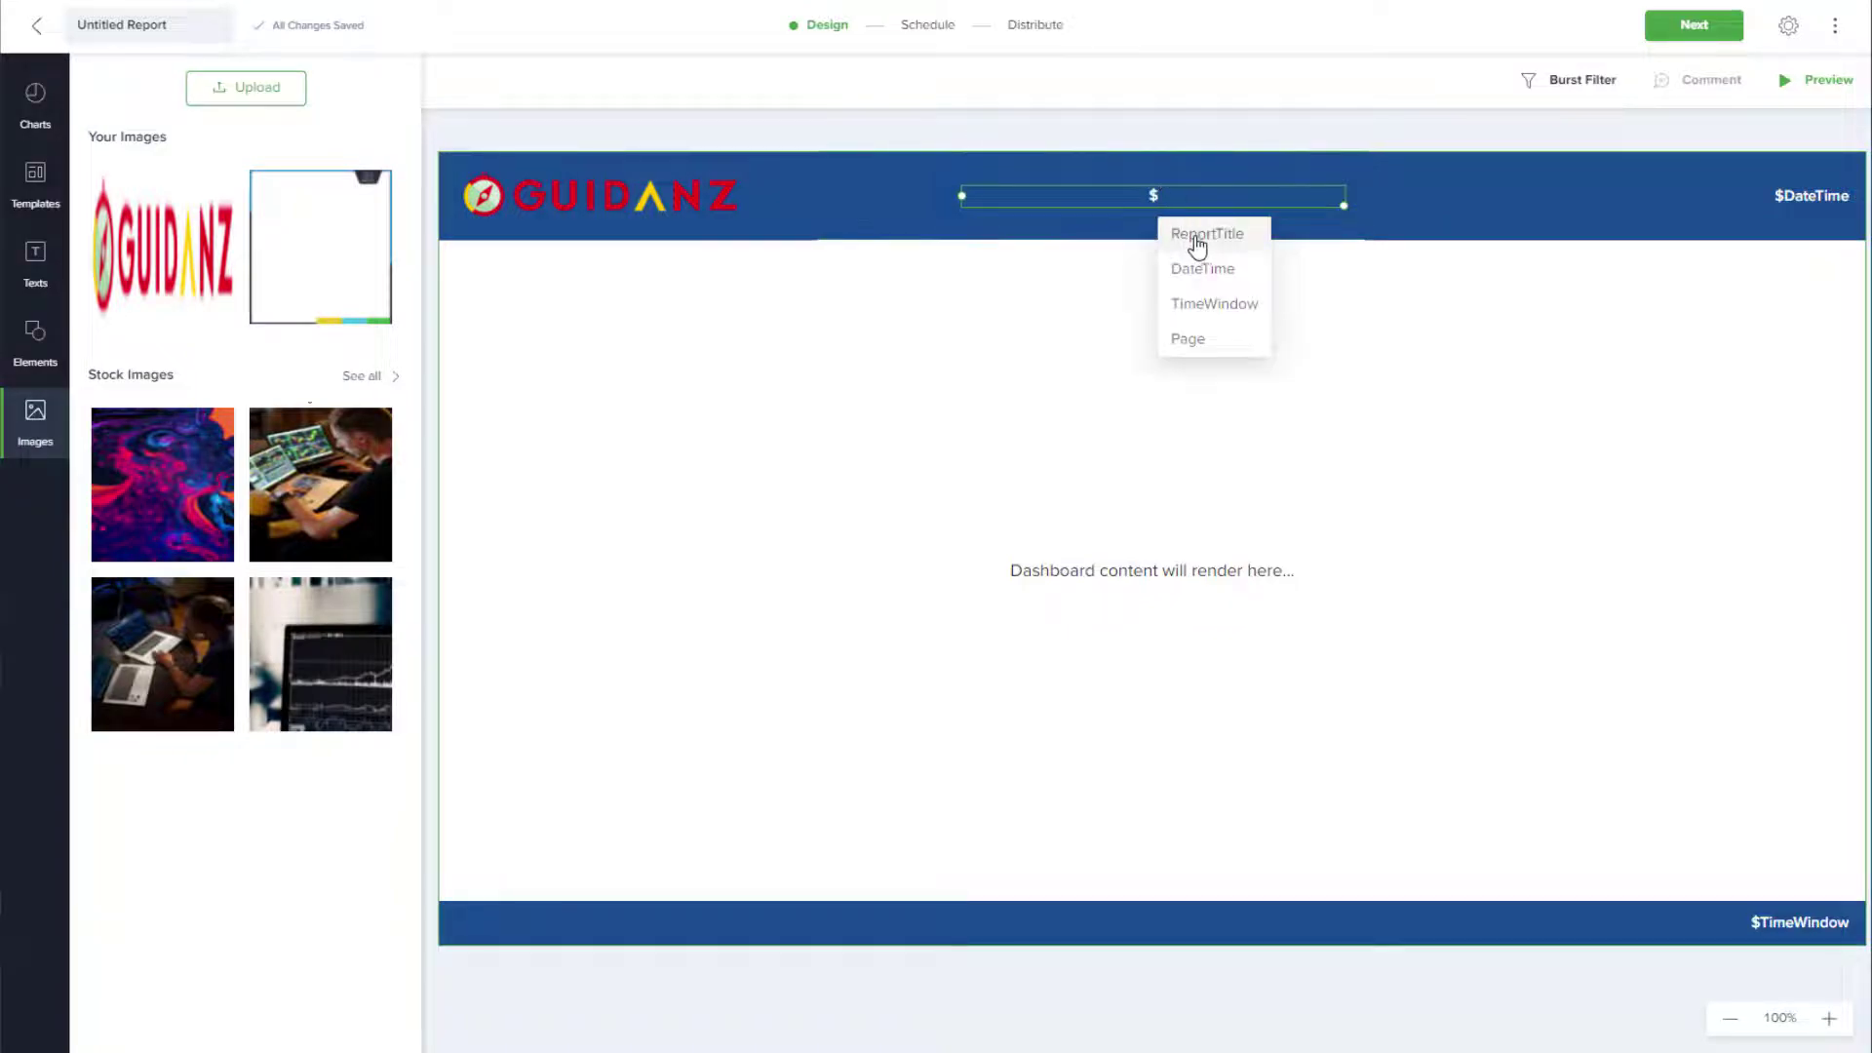
{"action": "left_click", "coordinate": [1197, 243]}
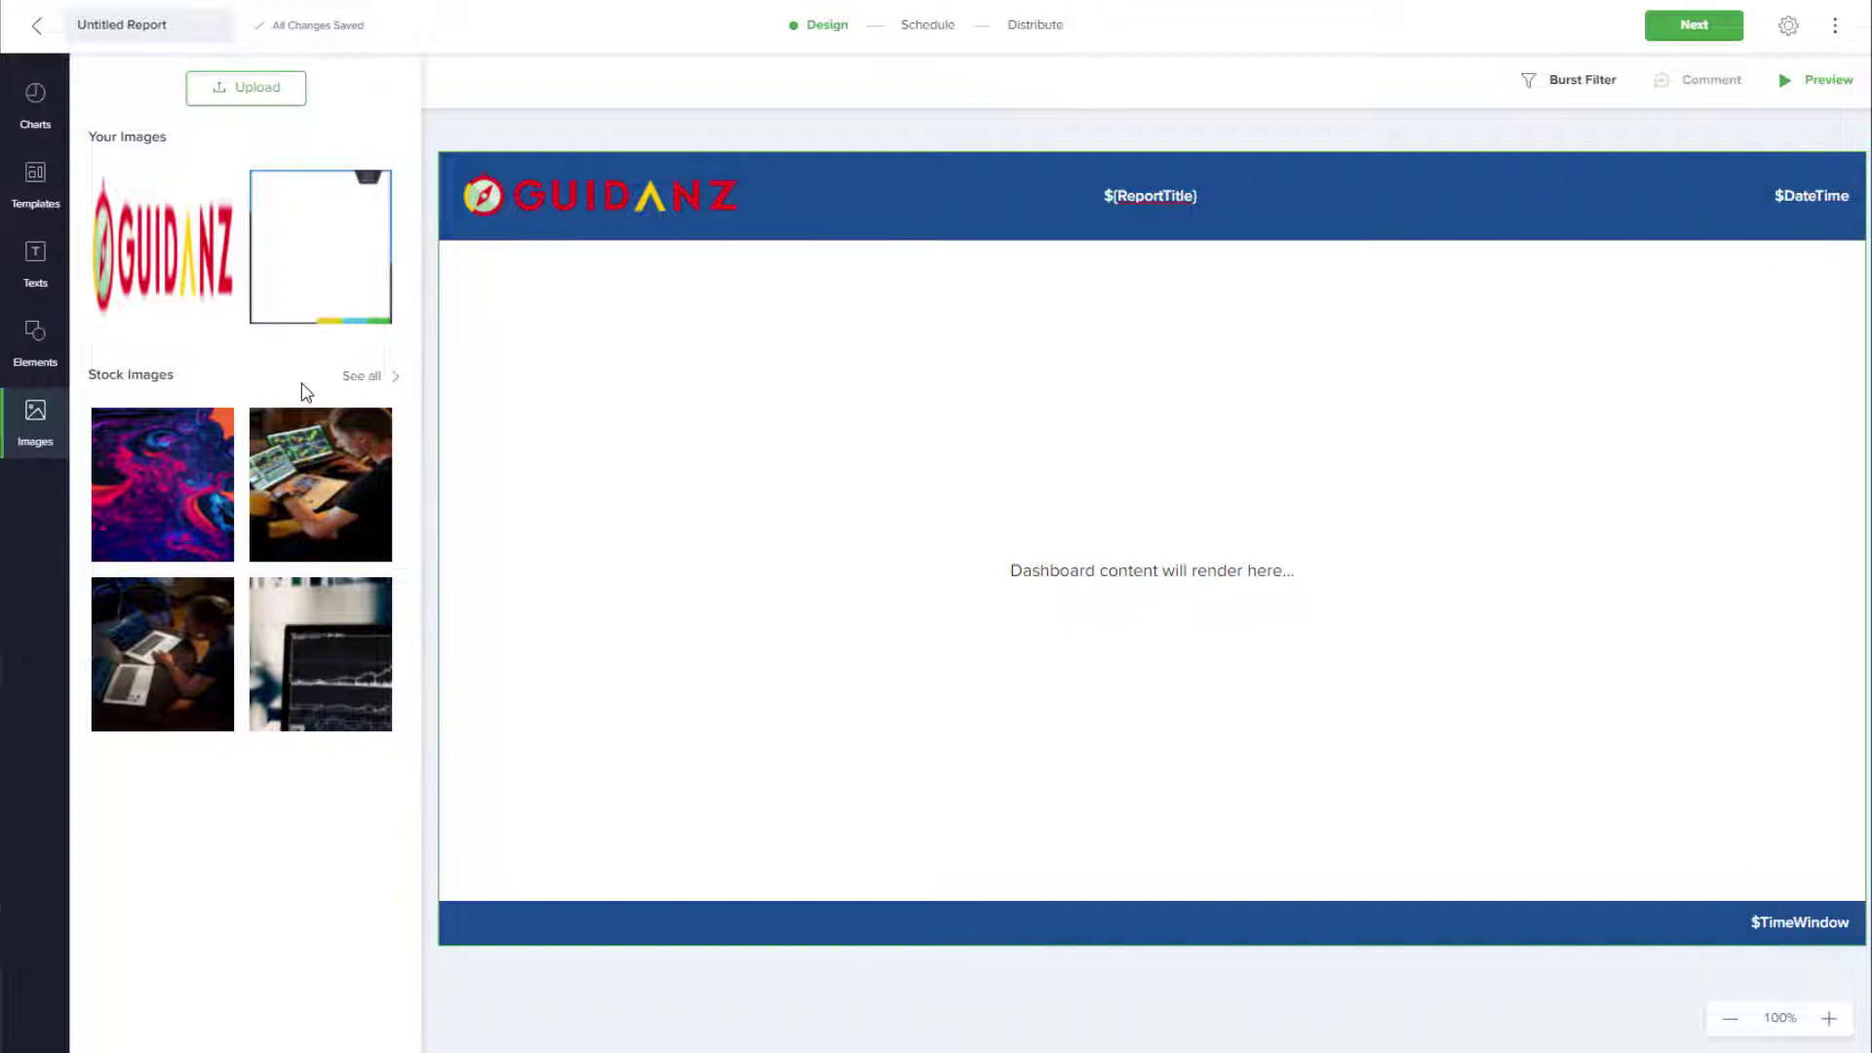
Add a Subheading text box reading 'Marketing Department' and move it to the footer's left end.
{"action": "left_click", "coordinate": [35, 261]}
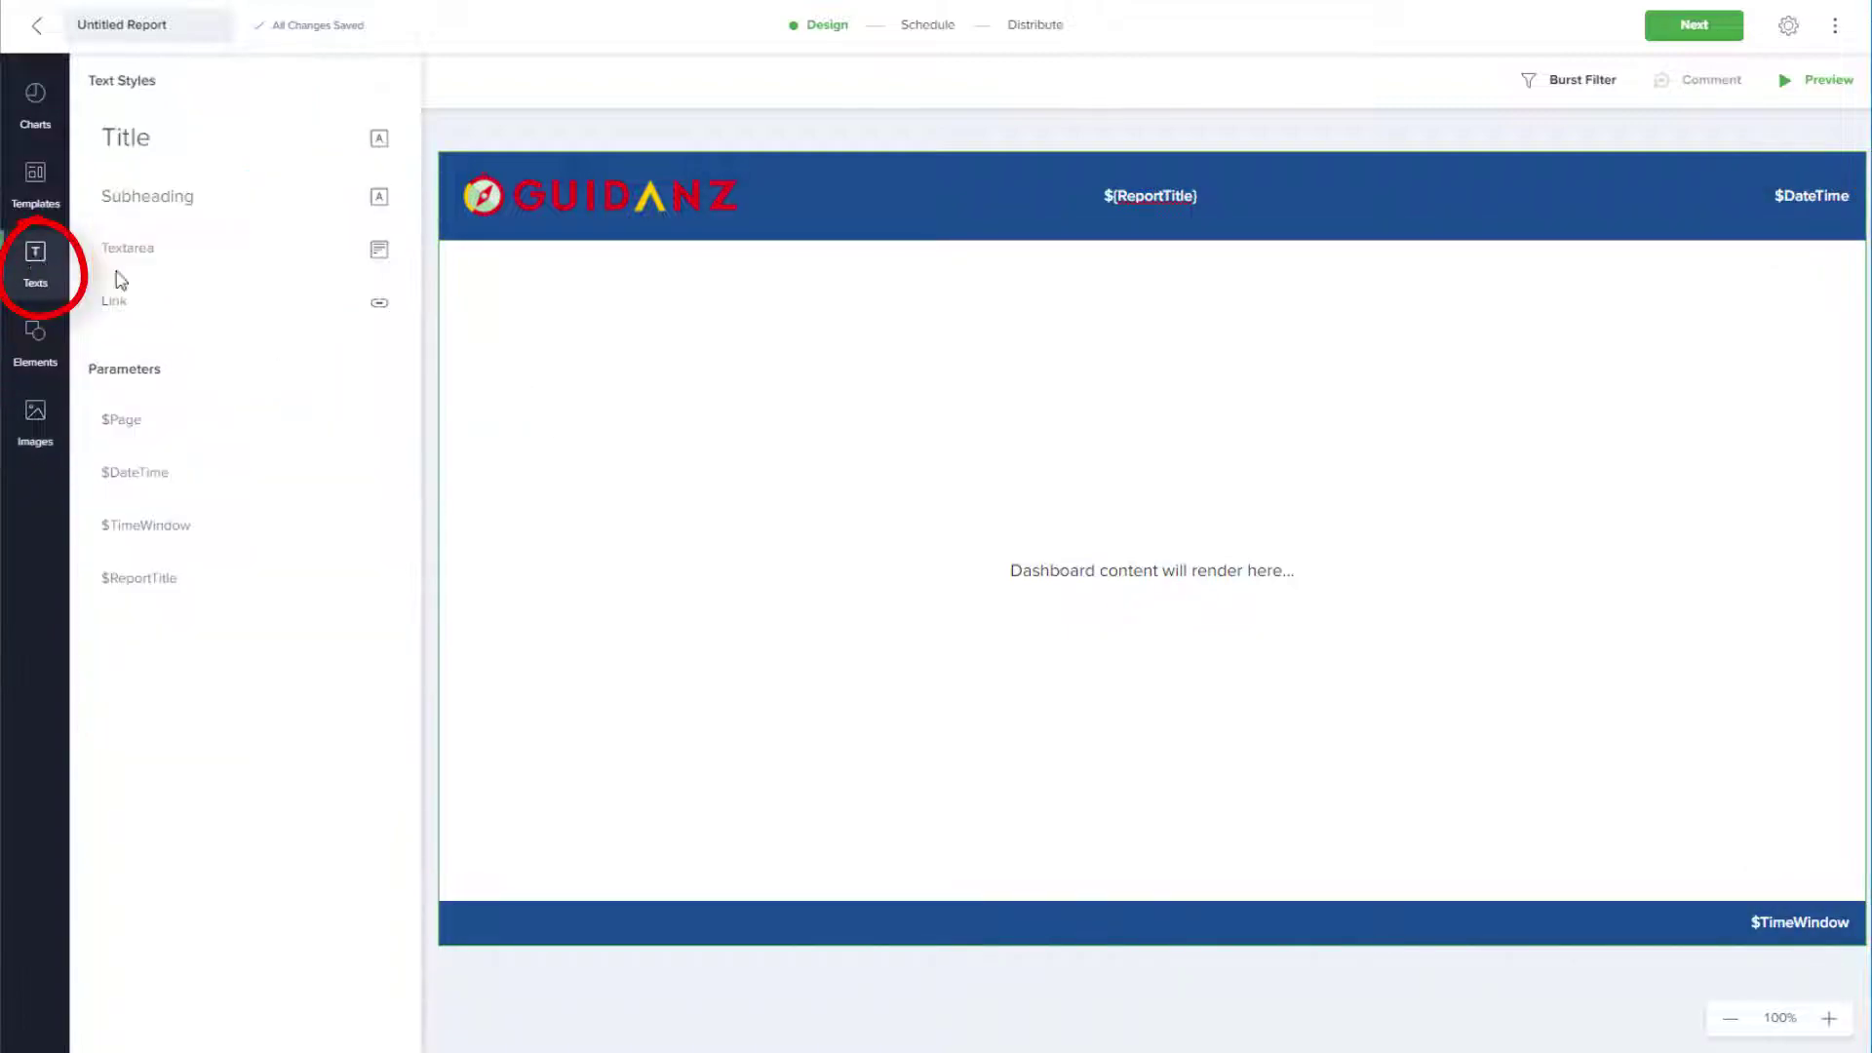
{"action": "mouse_move", "coordinate": [142, 196]}
{"action": "left_mouse_down"}
{"action": "mouse_move", "coordinate": [393, 526]}
{"action": "mouse_move", "coordinate": [669, 788]}
{"action": "mouse_move", "coordinate": [714, 794]}
{"action": "left_mouse_up"}
{"action": "double_click", "coordinate": [713, 795]}
{"action": "type", "text": "Marketing Department"}
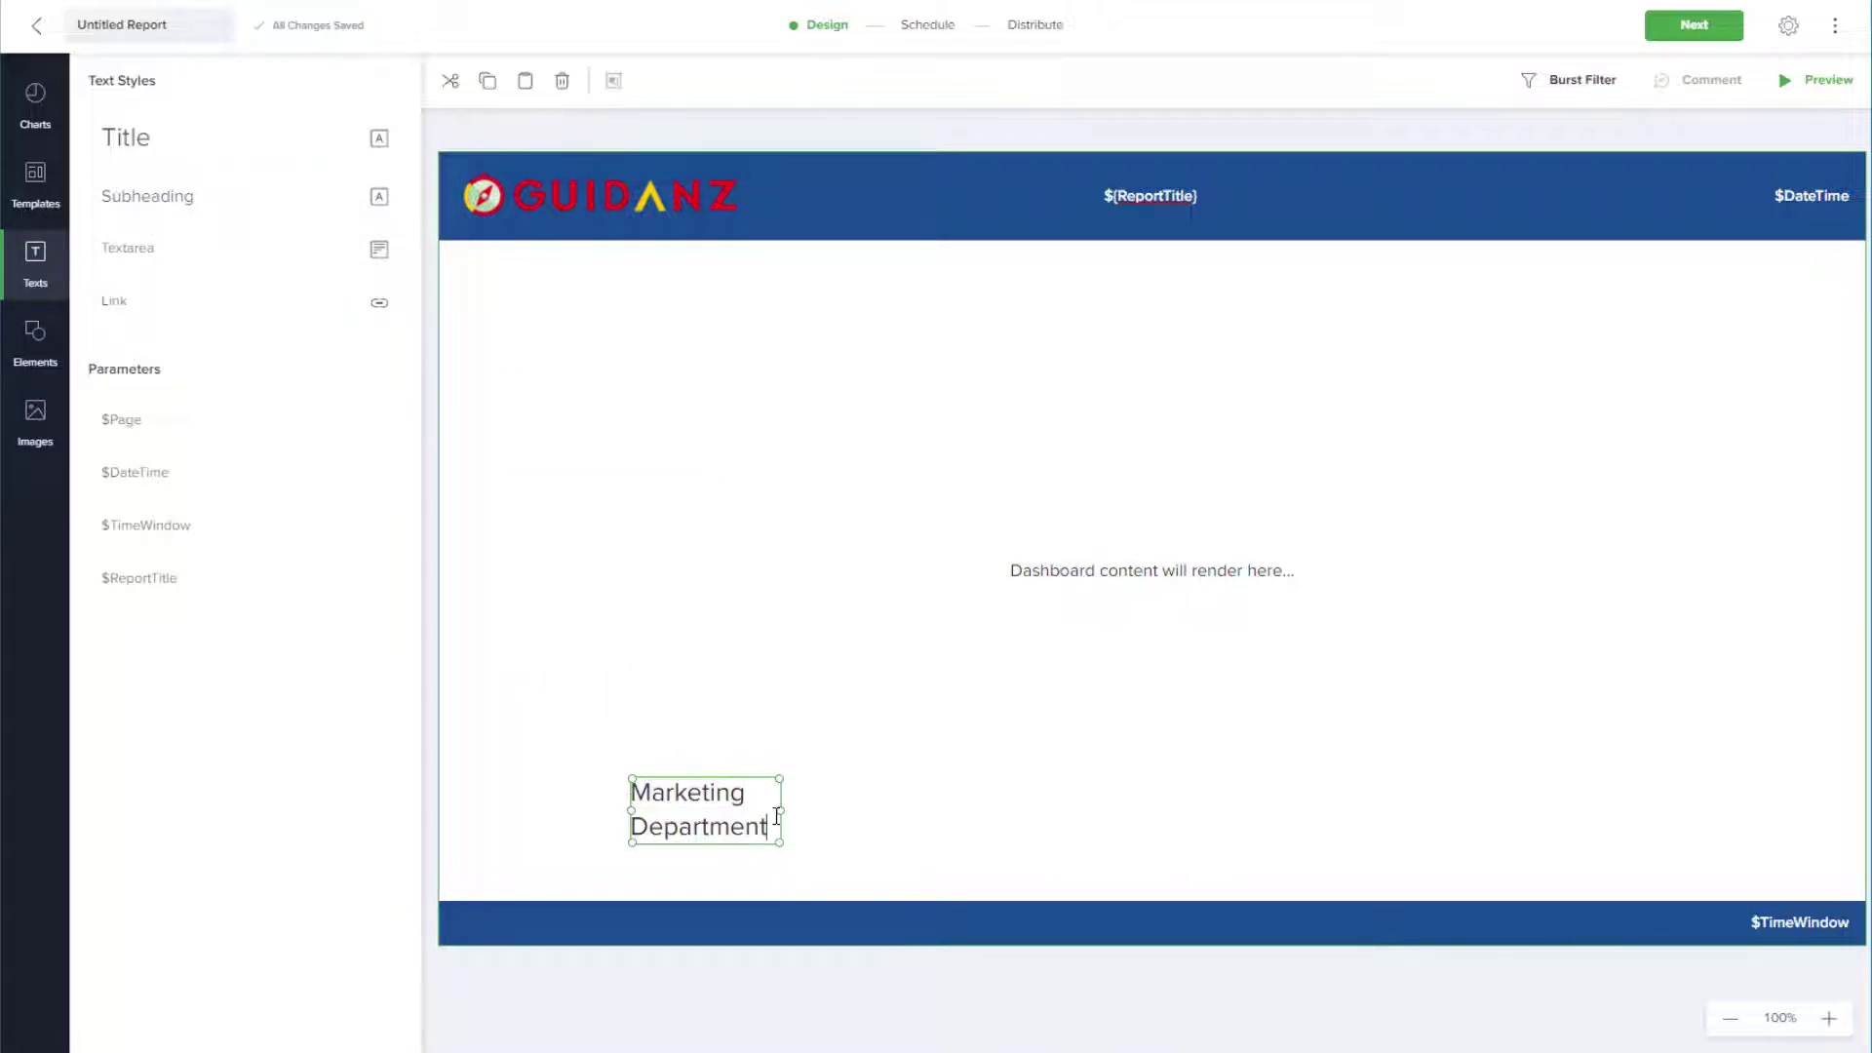
{"action": "left_click_drag", "start_coordinate": [779, 810], "coordinate": [986, 790]}
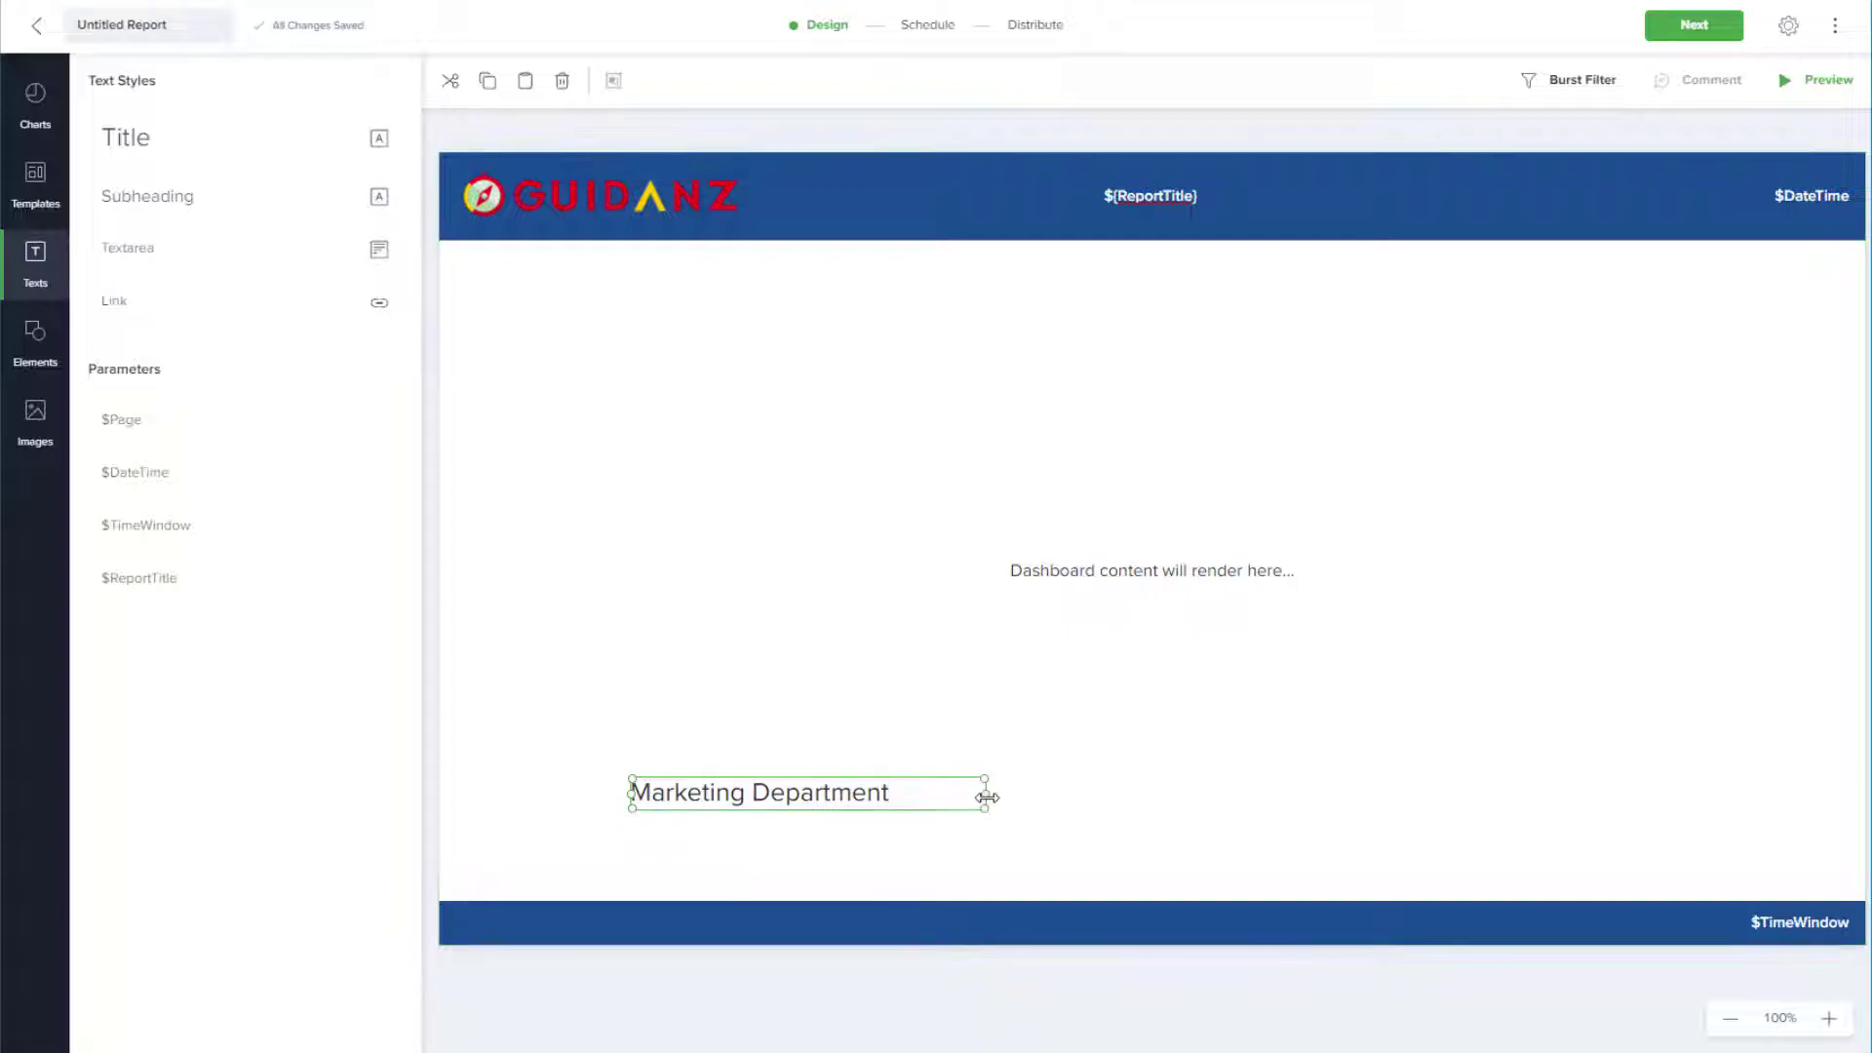
{"action": "left_click_drag", "start_coordinate": [719, 795], "coordinate": [539, 919]}
Make the footer label white Ubuntu Bold, size 25, with wider letter spacing.
{"action": "left_click", "coordinate": [733, 922]}
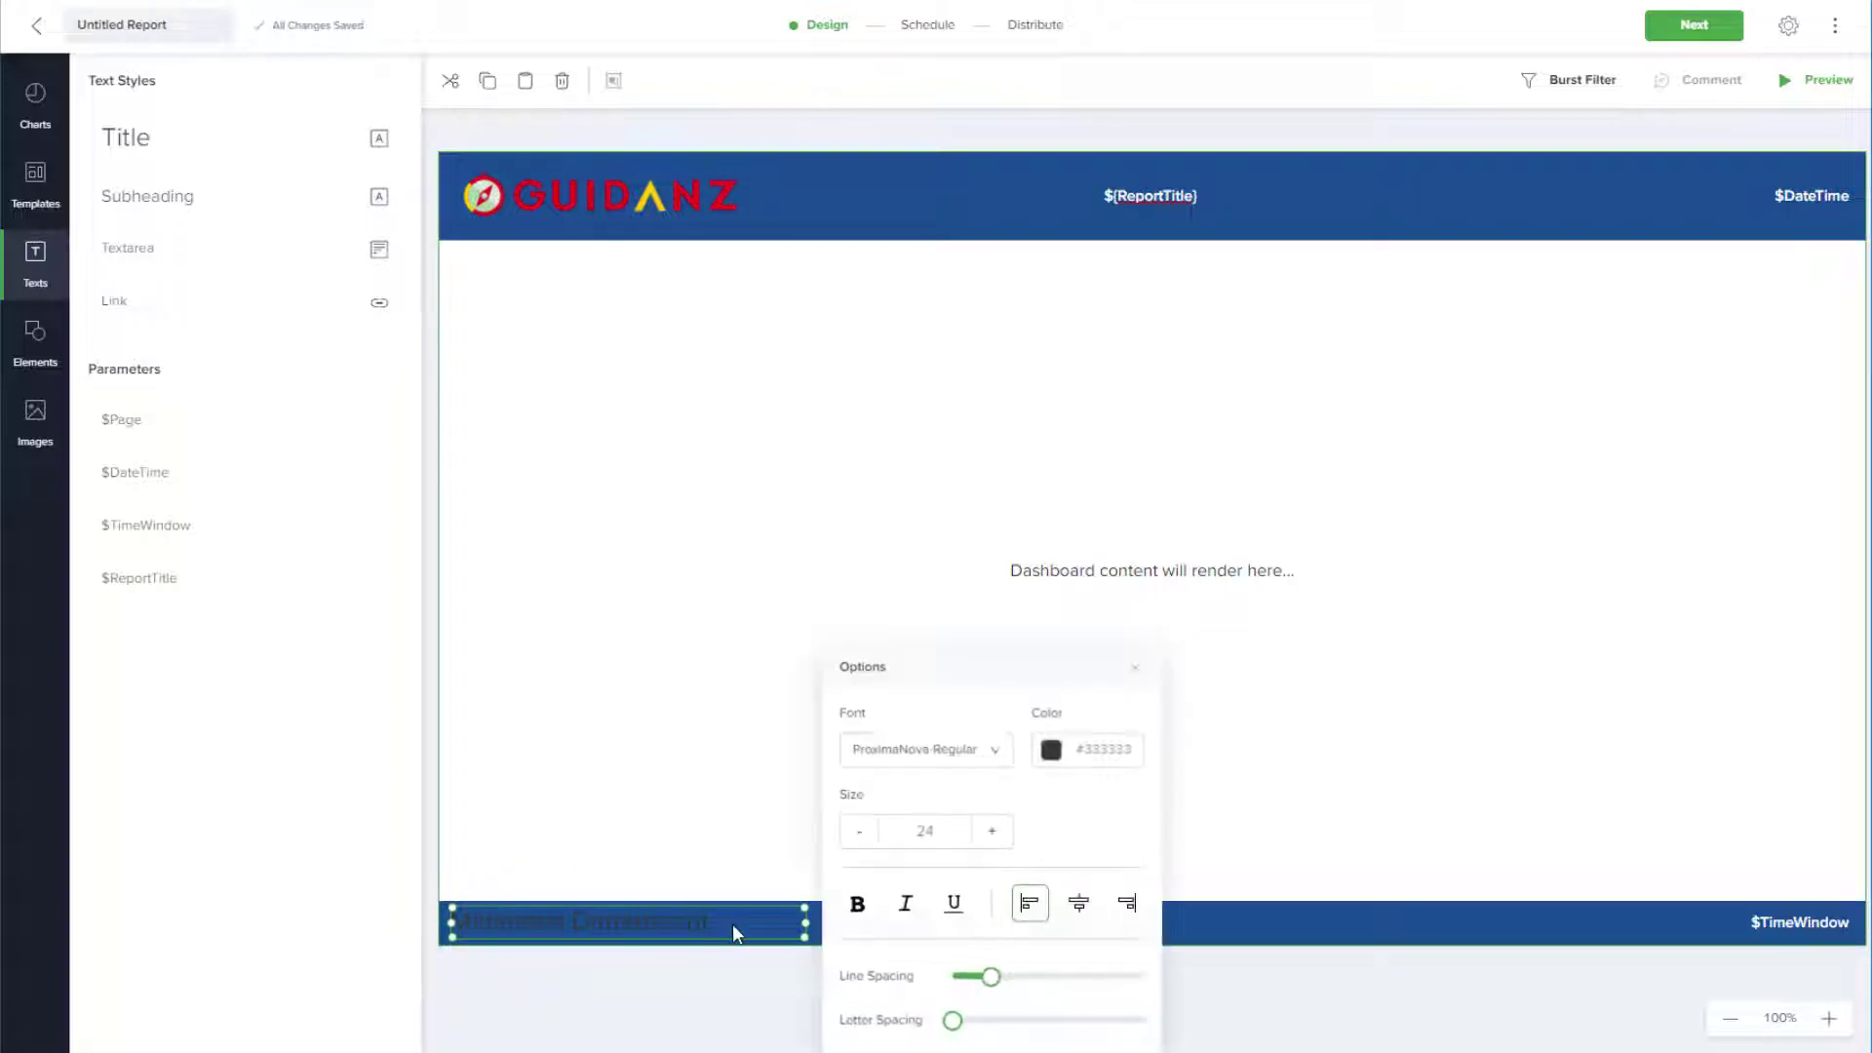
{"action": "left_click", "coordinate": [1049, 750]}
{"action": "left_click", "coordinate": [1049, 769]}
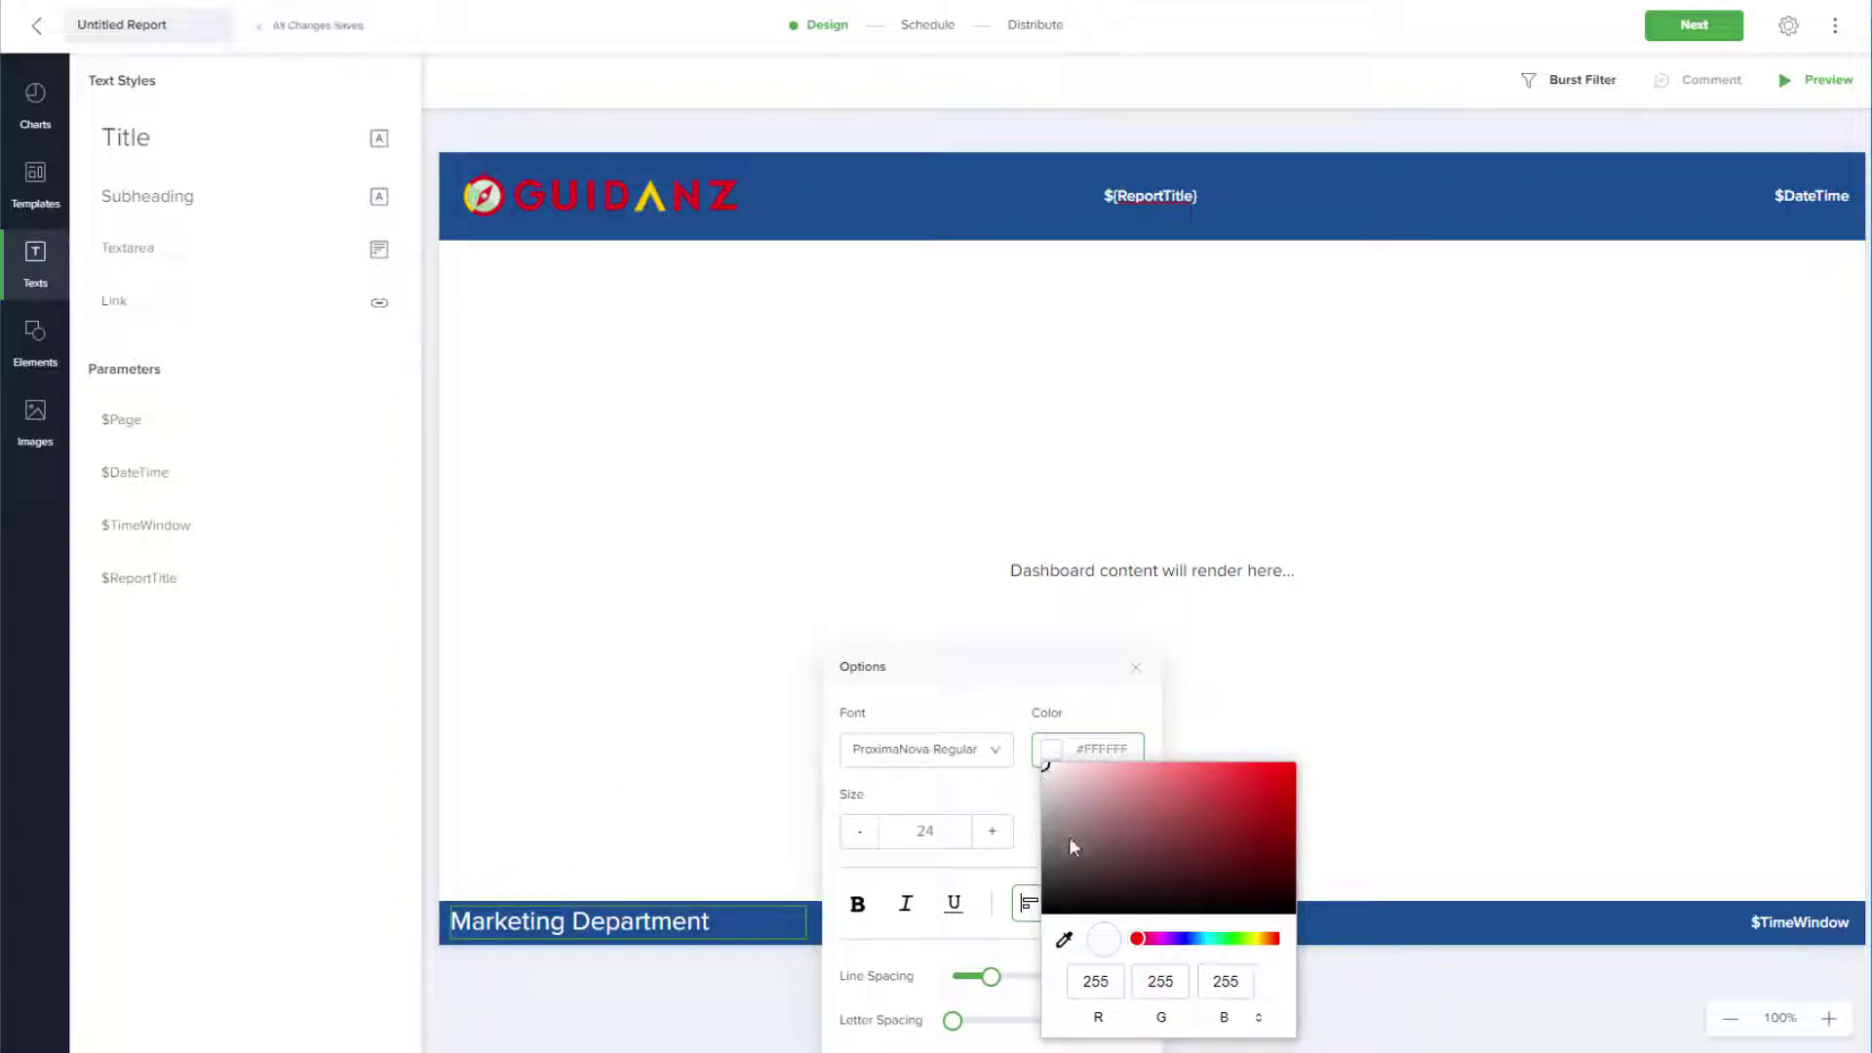
{"action": "left_click", "coordinate": [995, 749]}
{"action": "left_click", "coordinate": [927, 665]}
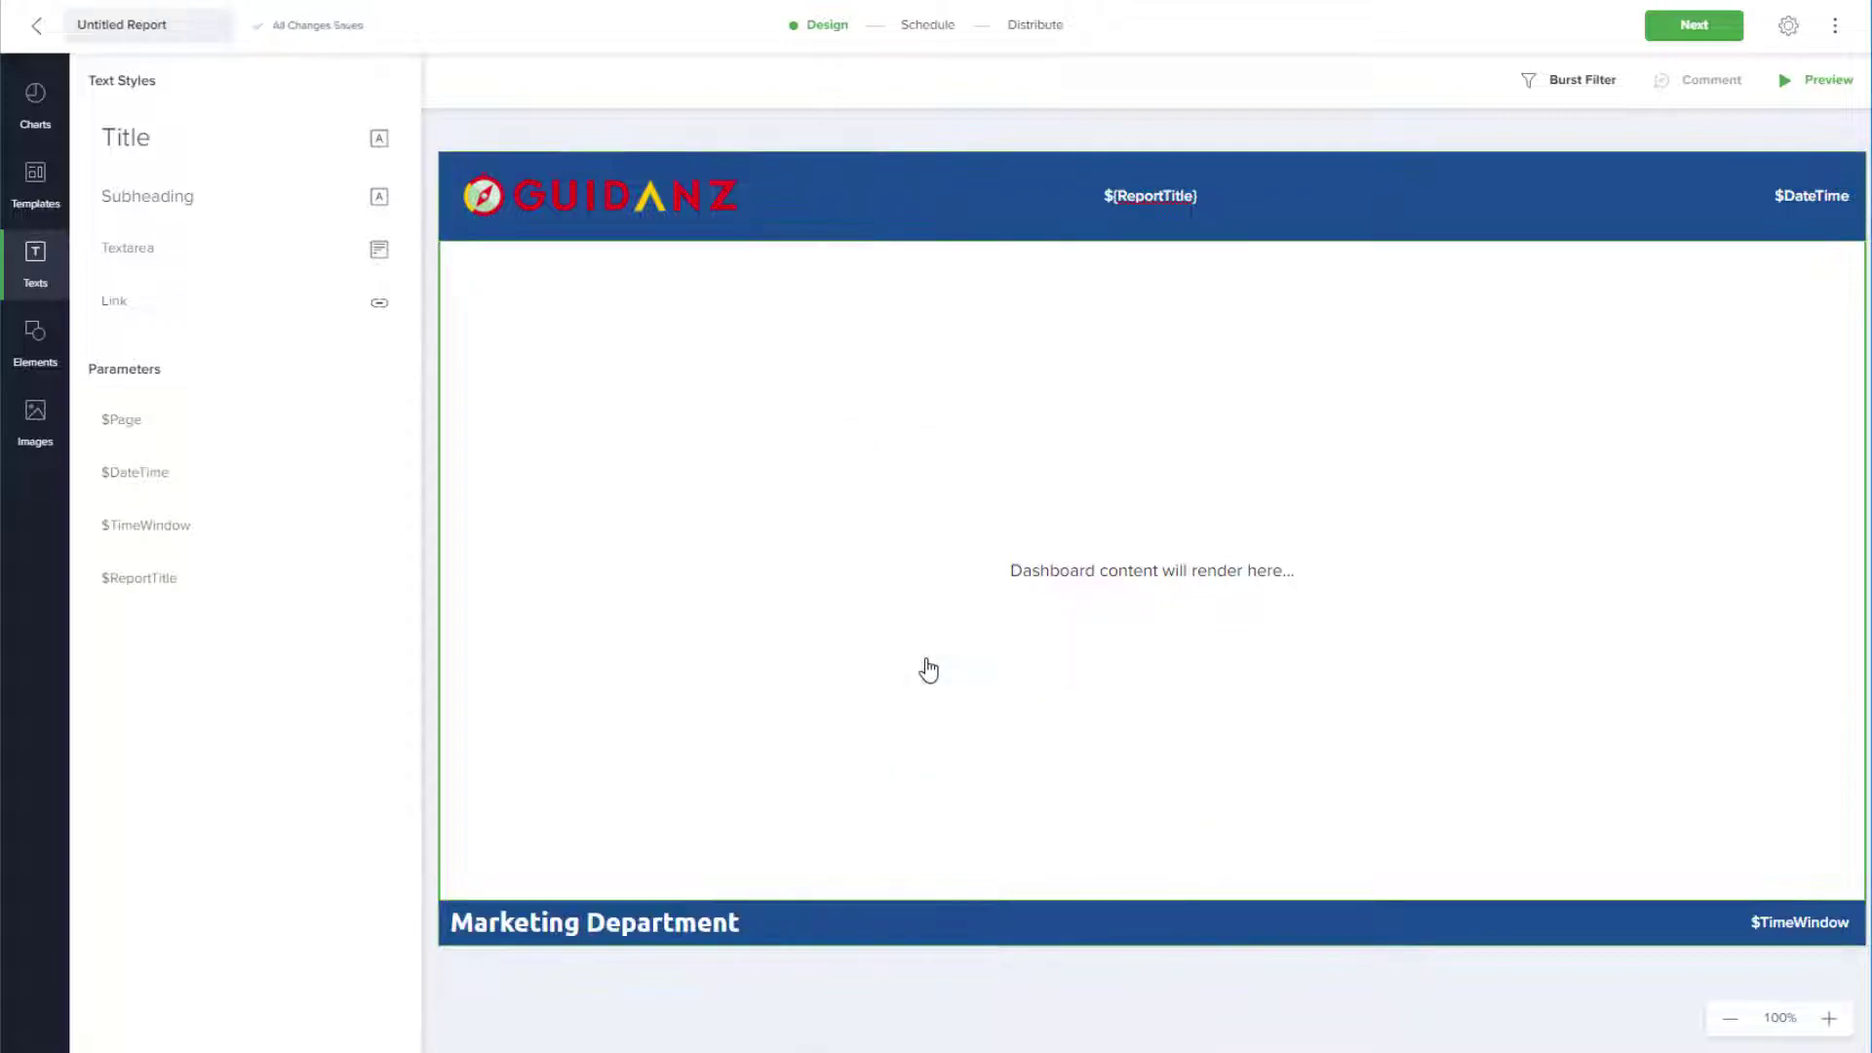
{"action": "left_click", "coordinate": [700, 921]}
{"action": "left_click", "coordinate": [991, 830]}
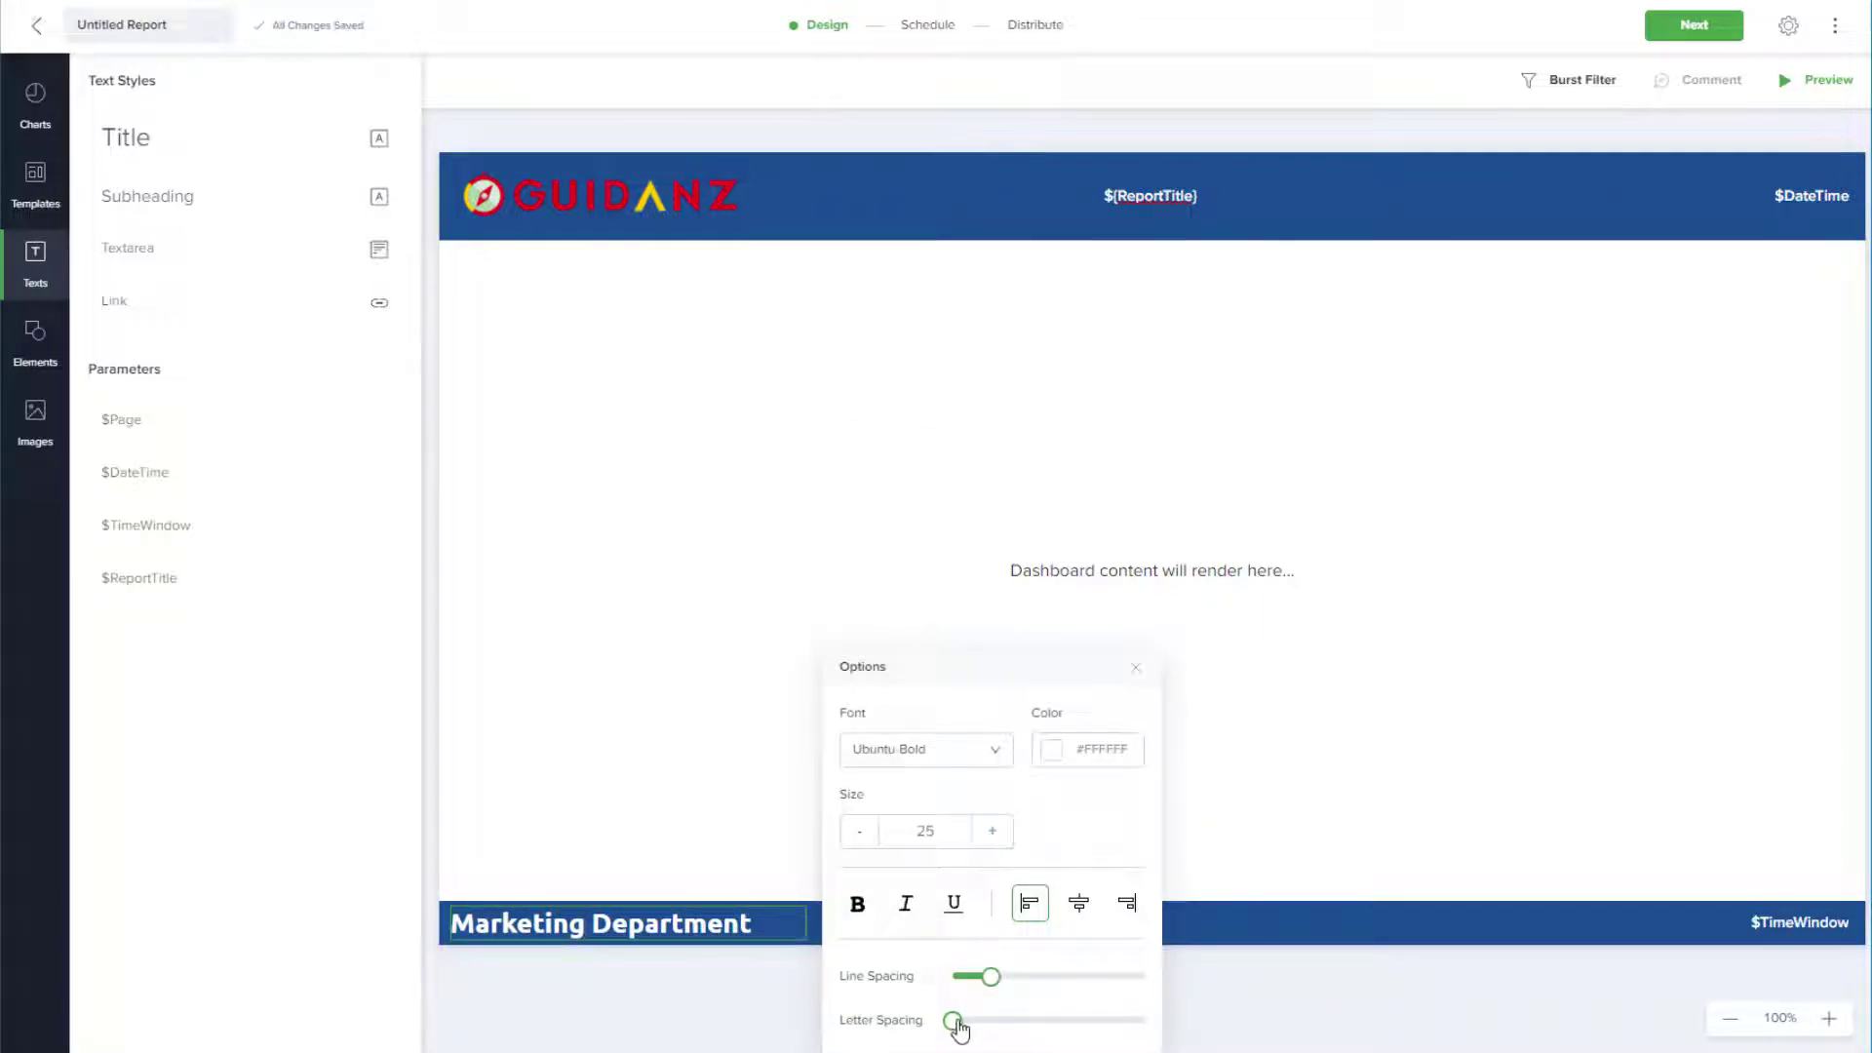
{"action": "left_click_drag", "start_coordinate": [953, 1020], "coordinate": [962, 1028]}
Paste #14453D as the fill colour of both the header and the footer.
{"action": "left_click", "coordinate": [1135, 669]}
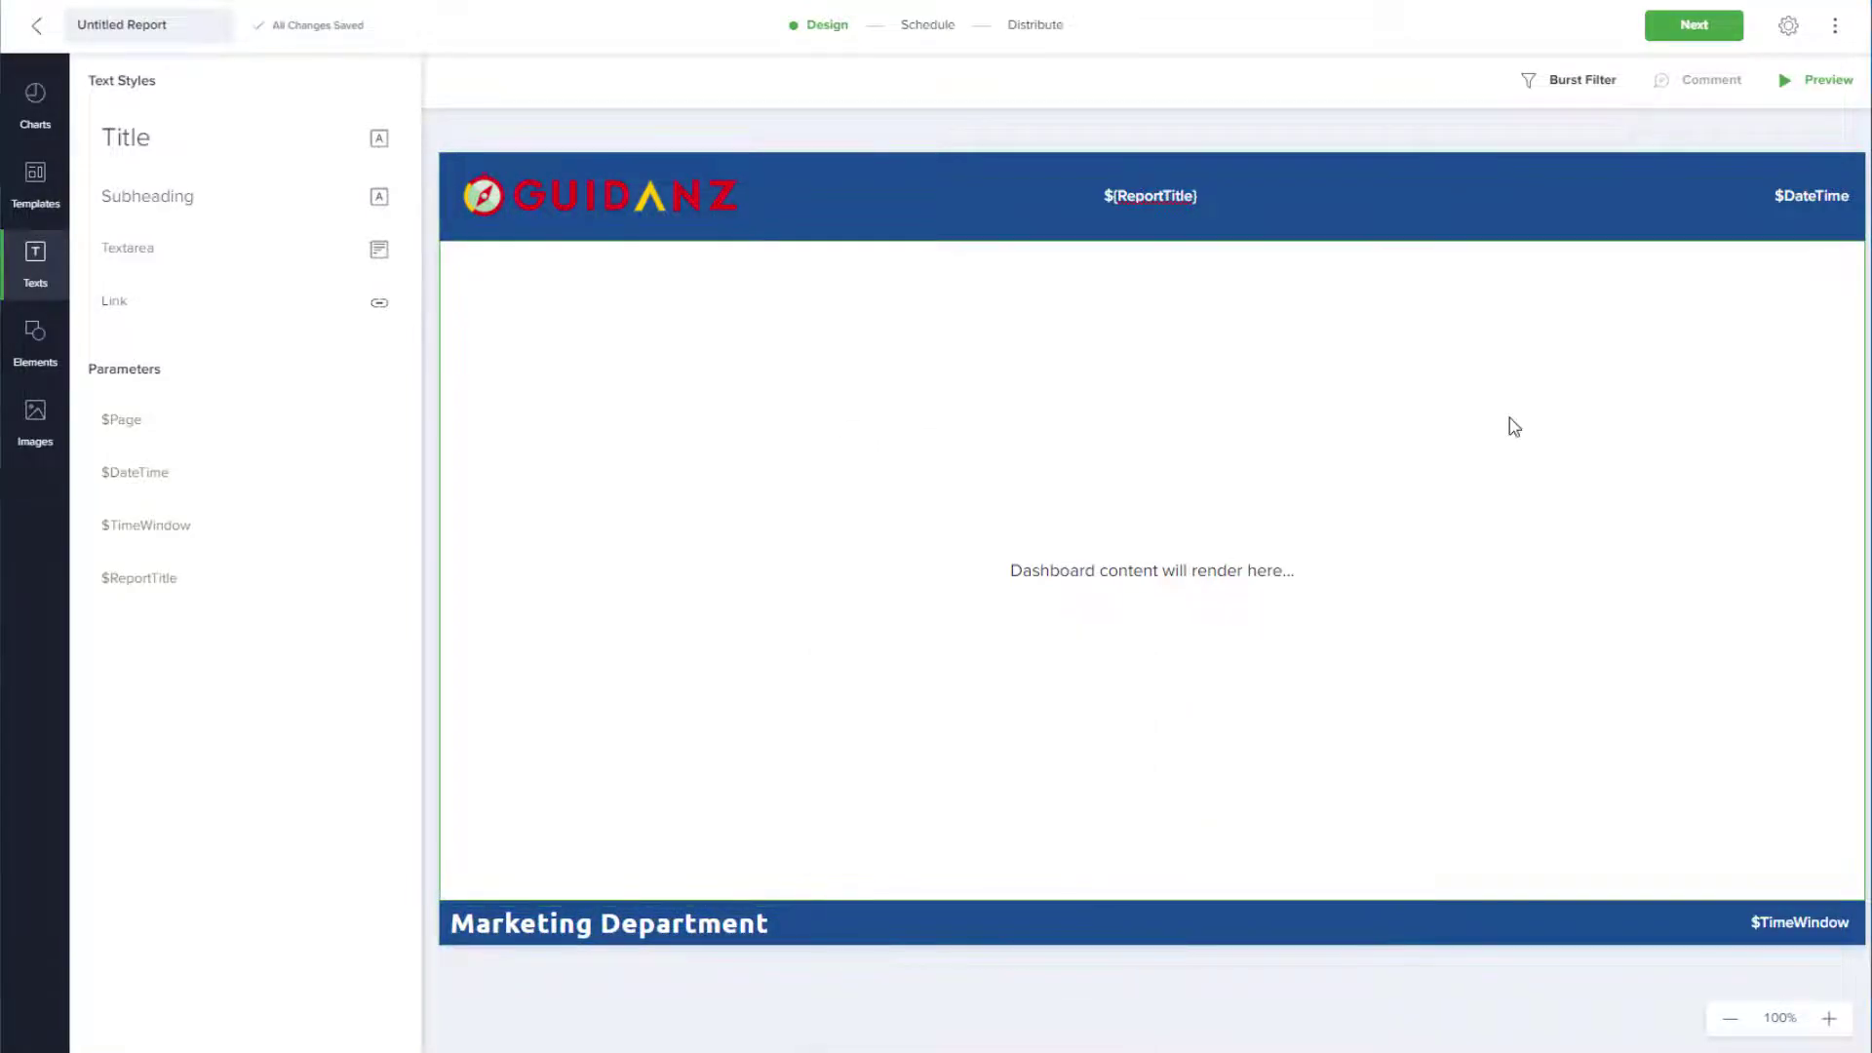
{"action": "left_click", "coordinate": [1416, 210]}
{"action": "left_click_drag", "start_coordinate": [198, 230], "coordinate": [93, 239]}
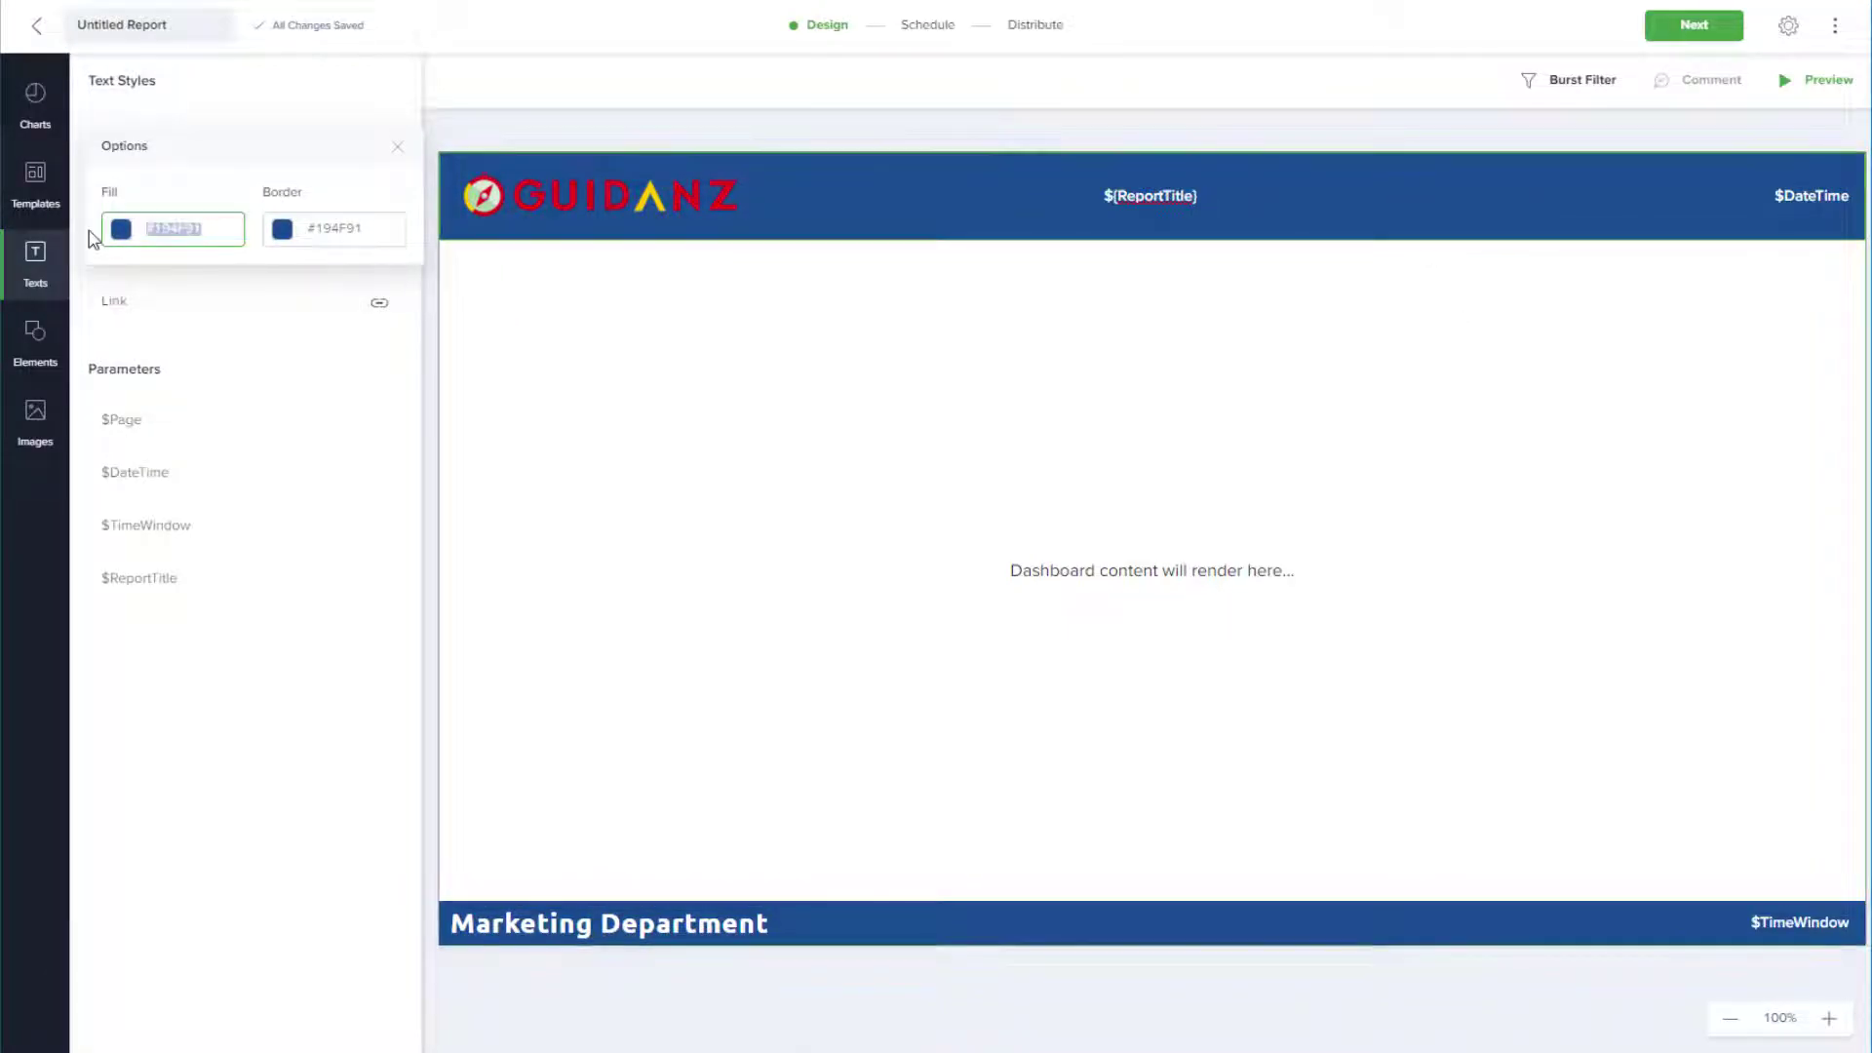
{"action": "type", "text": "#14453D"}
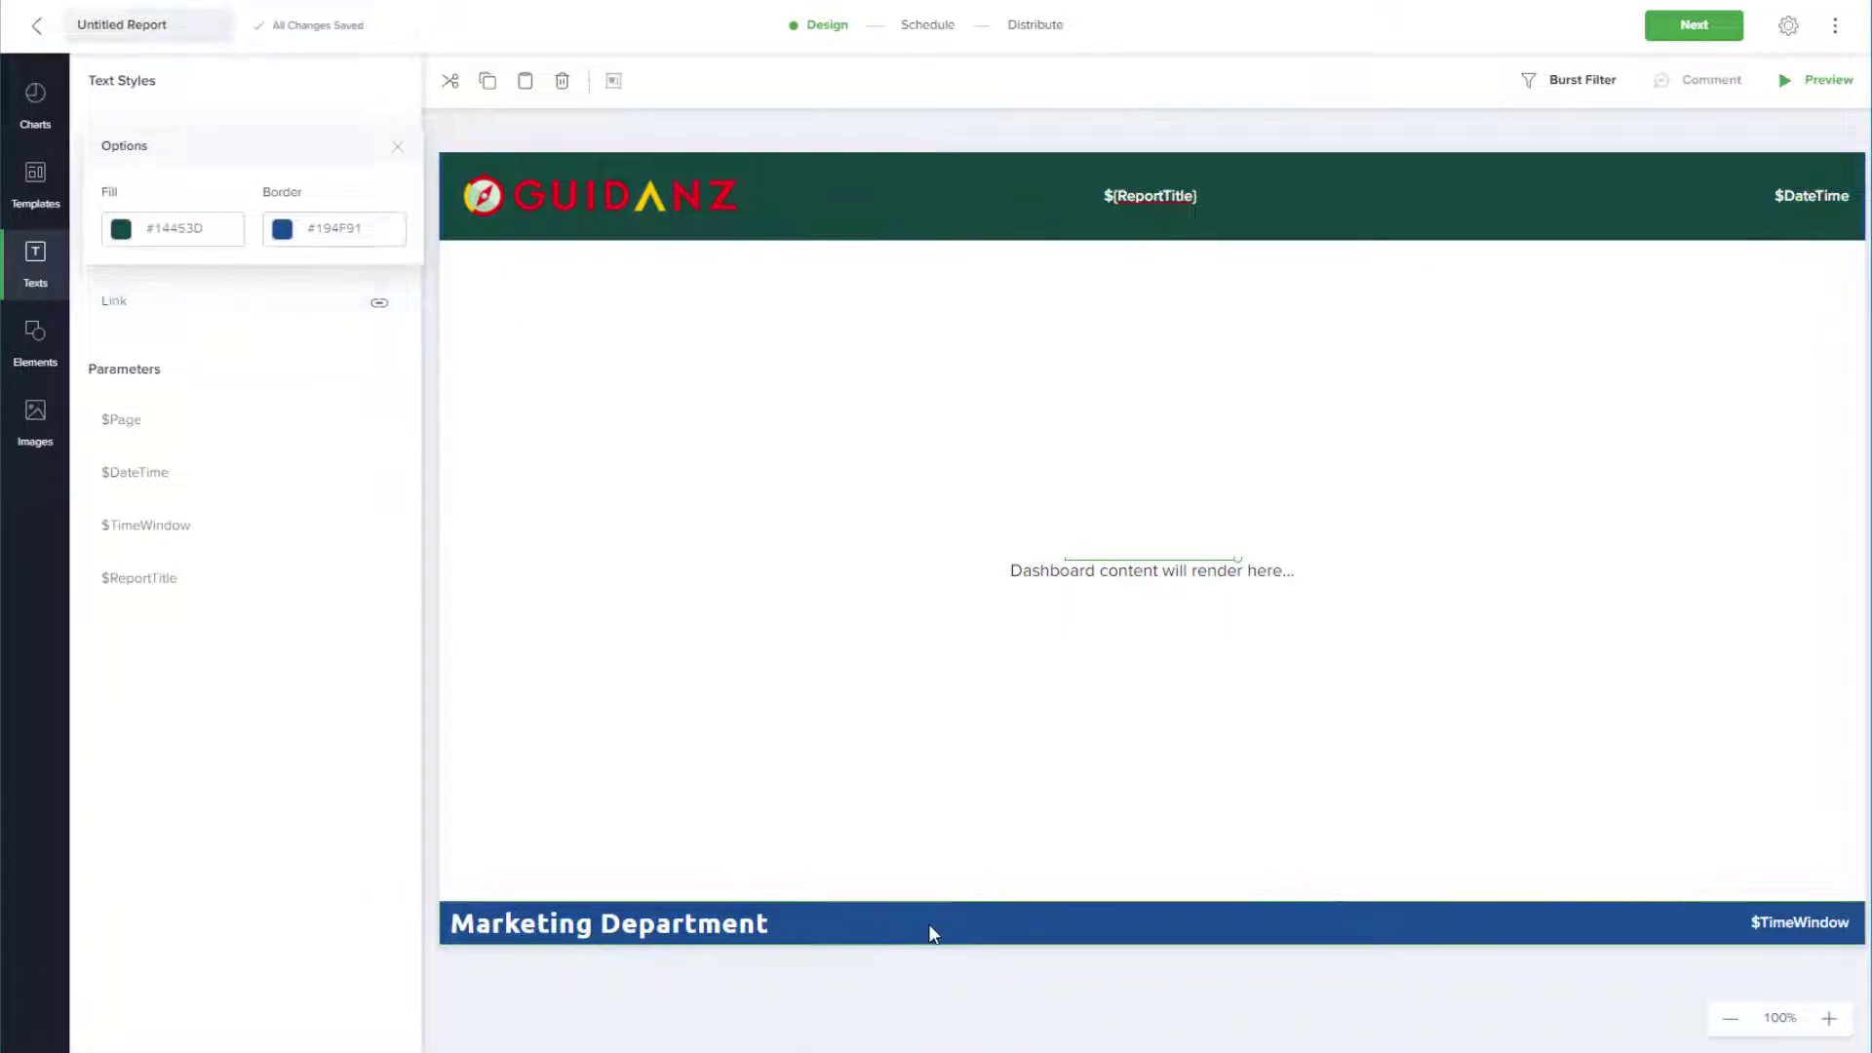
{"action": "left_click", "coordinate": [928, 922]}
{"action": "left_click_drag", "start_coordinate": [230, 956], "coordinate": [115, 954]}
{"action": "type", "text": "#14453D"}
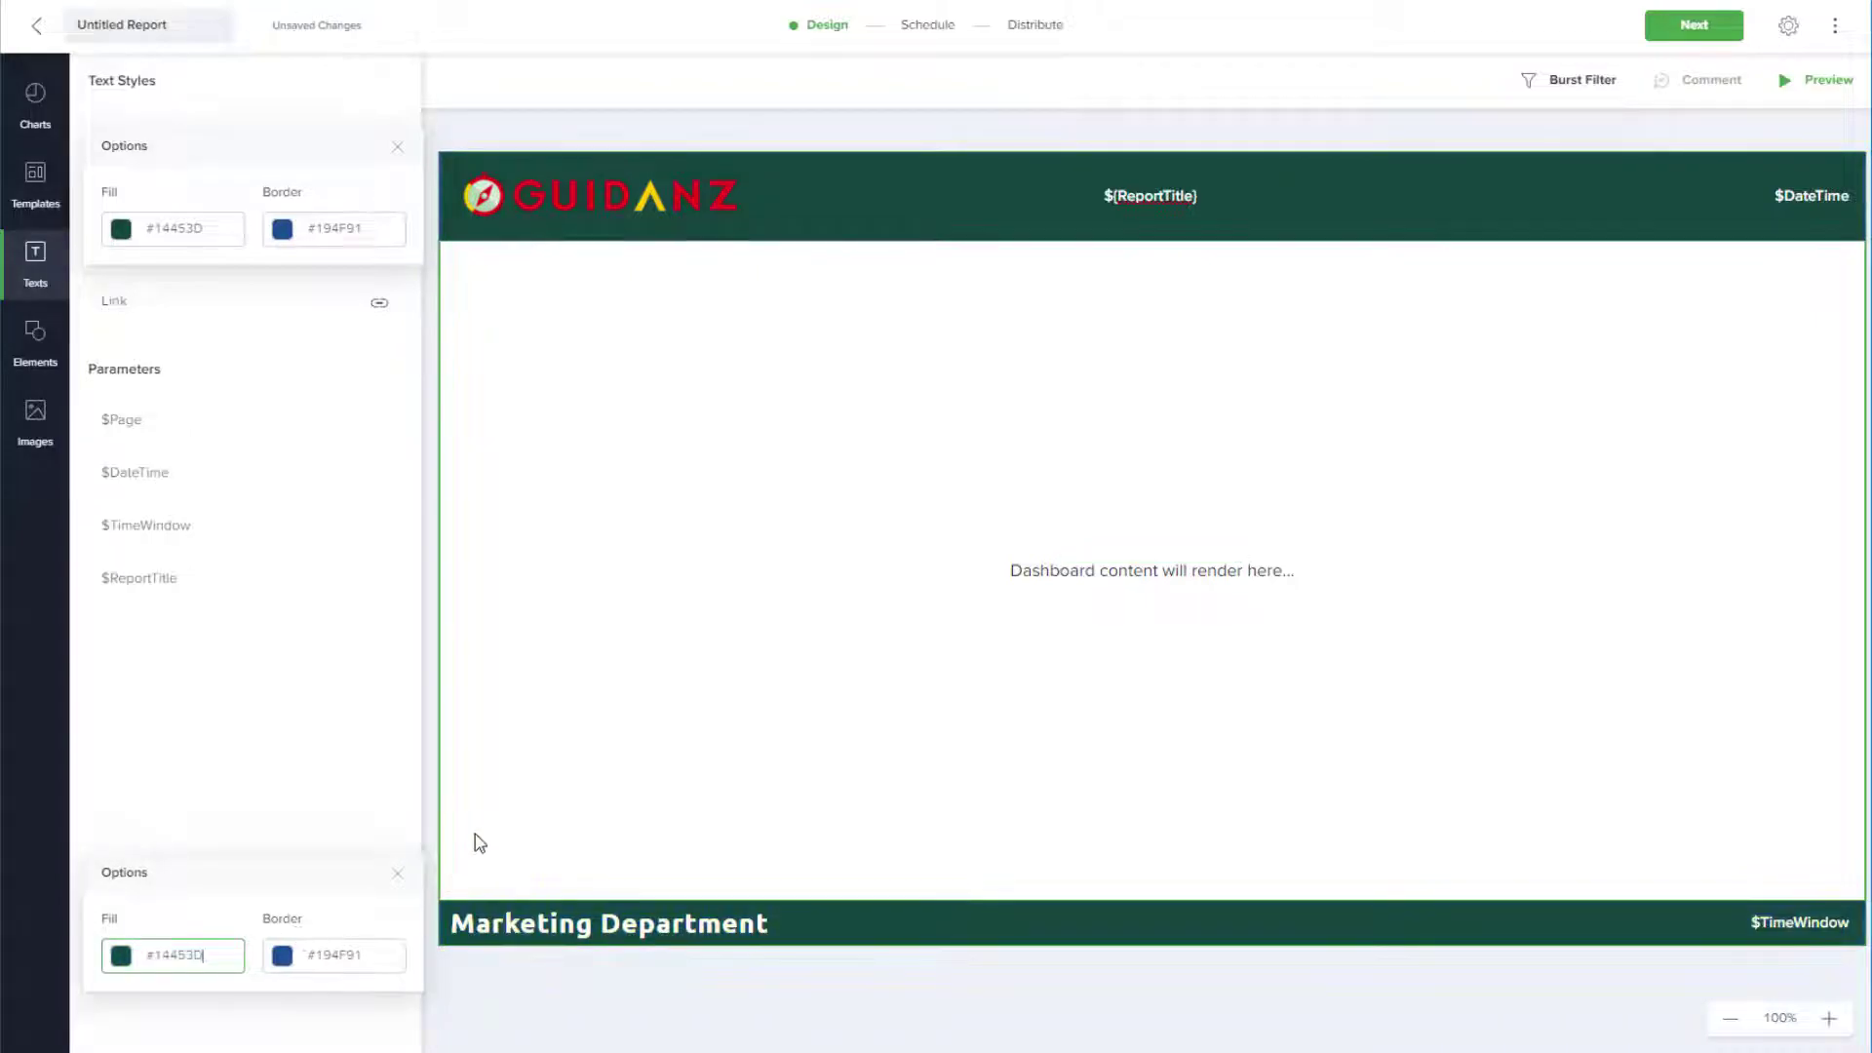
{"action": "left_click", "coordinate": [397, 873]}
{"action": "left_click", "coordinate": [396, 146]}
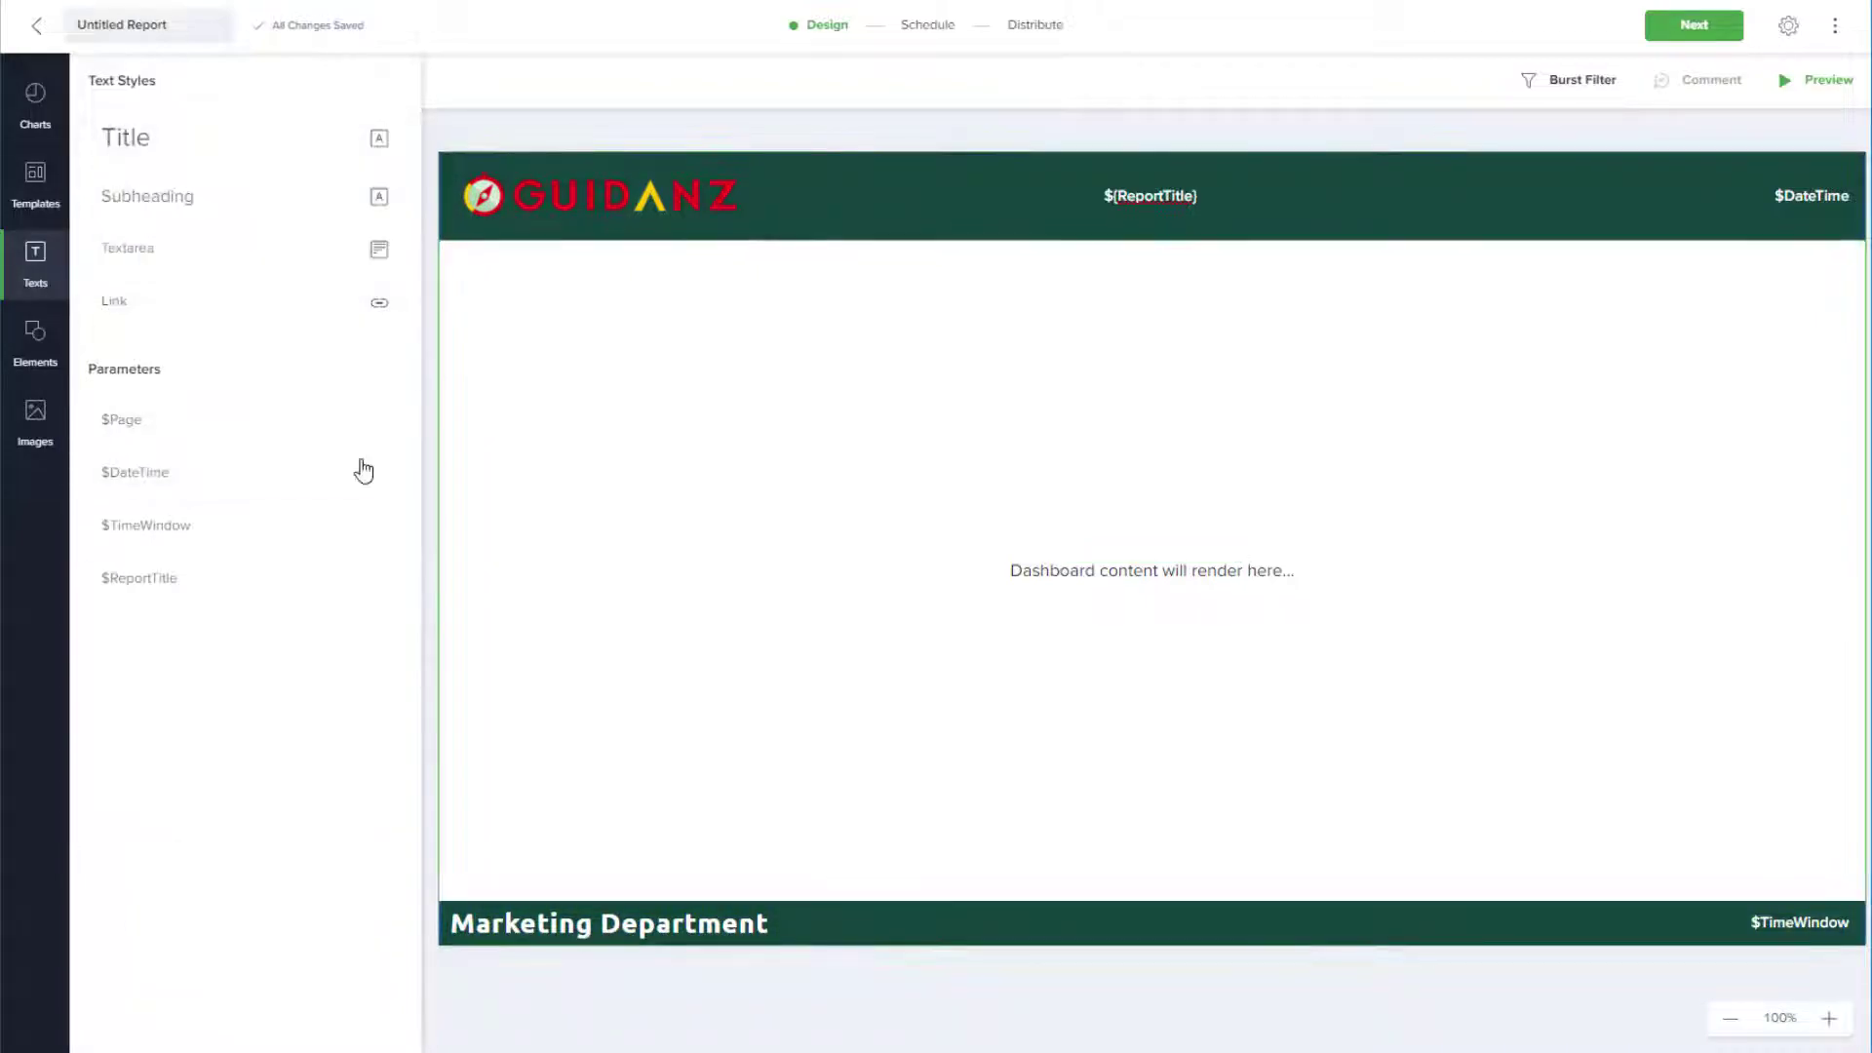
{"action": "left_click", "coordinate": [188, 17]}
Confirm the report name as Daily Account Status.
{"action": "type", "text": "Daily Account Status"}
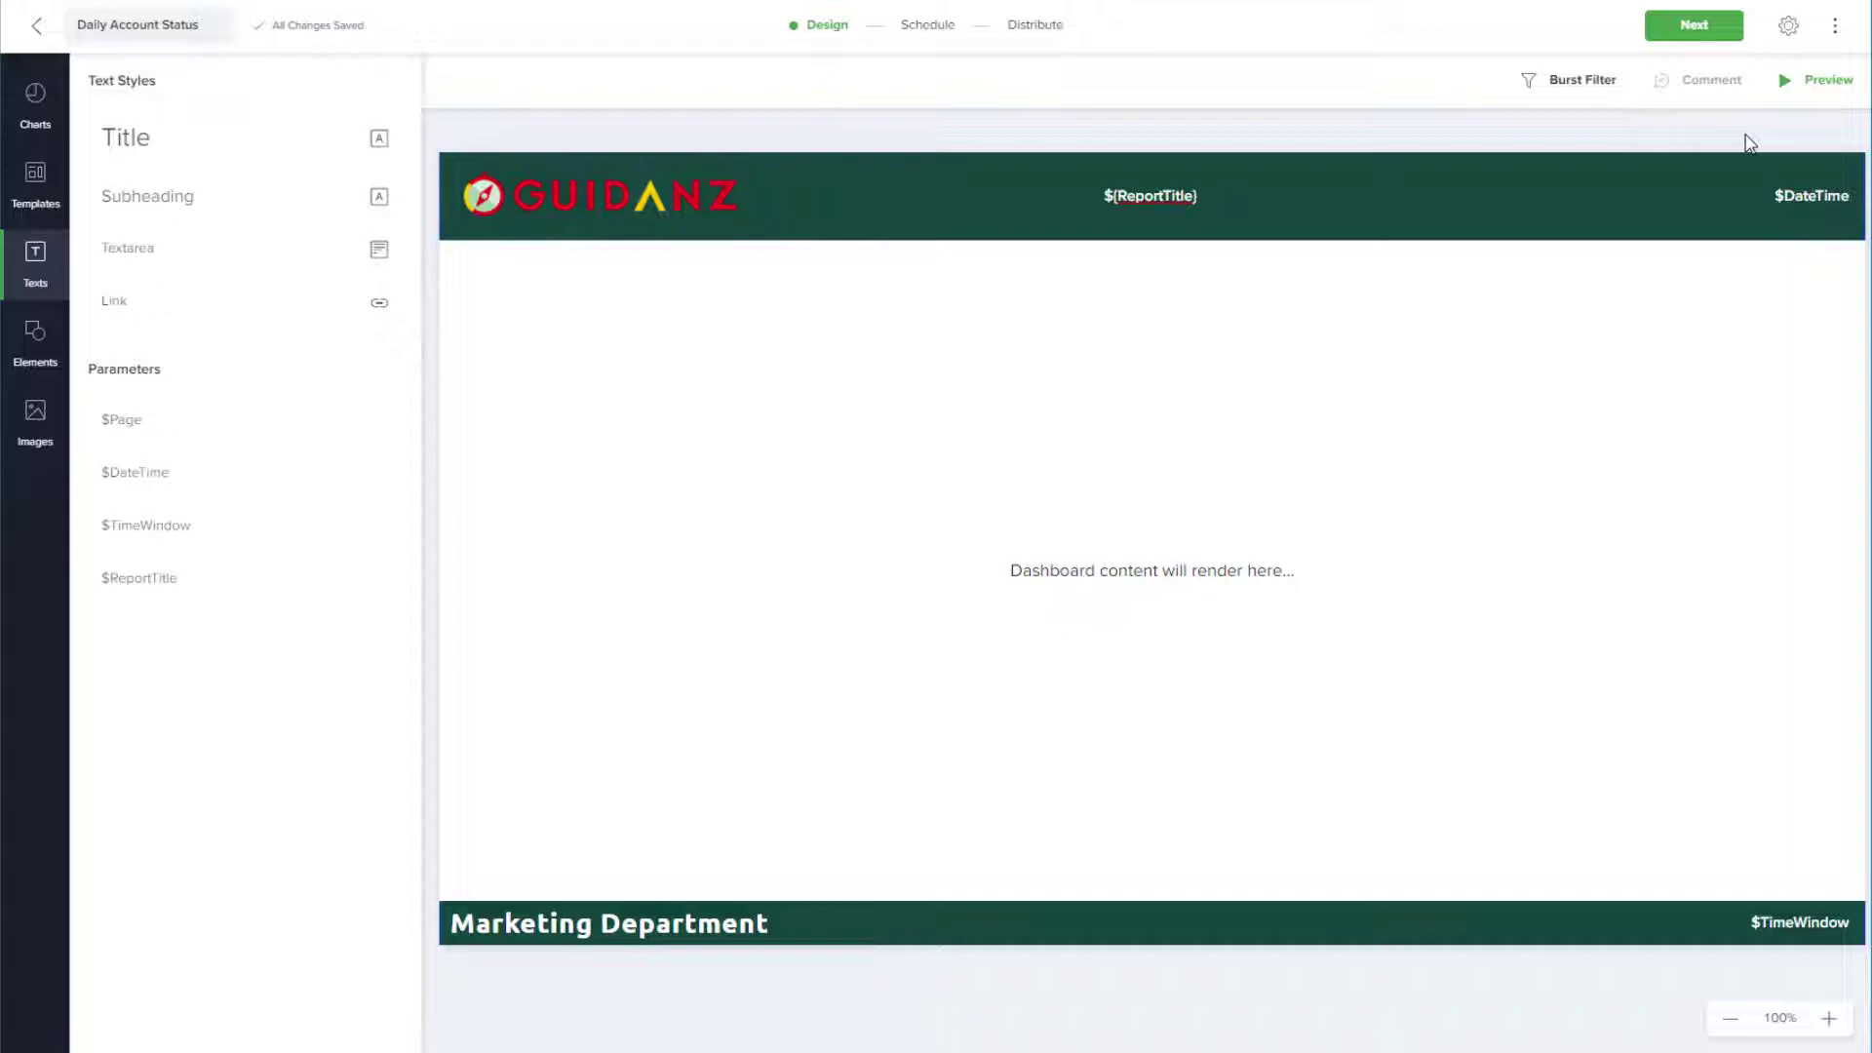
Make the report recur daily with a start time of 8:15.
{"action": "left_click", "coordinate": [1702, 34]}
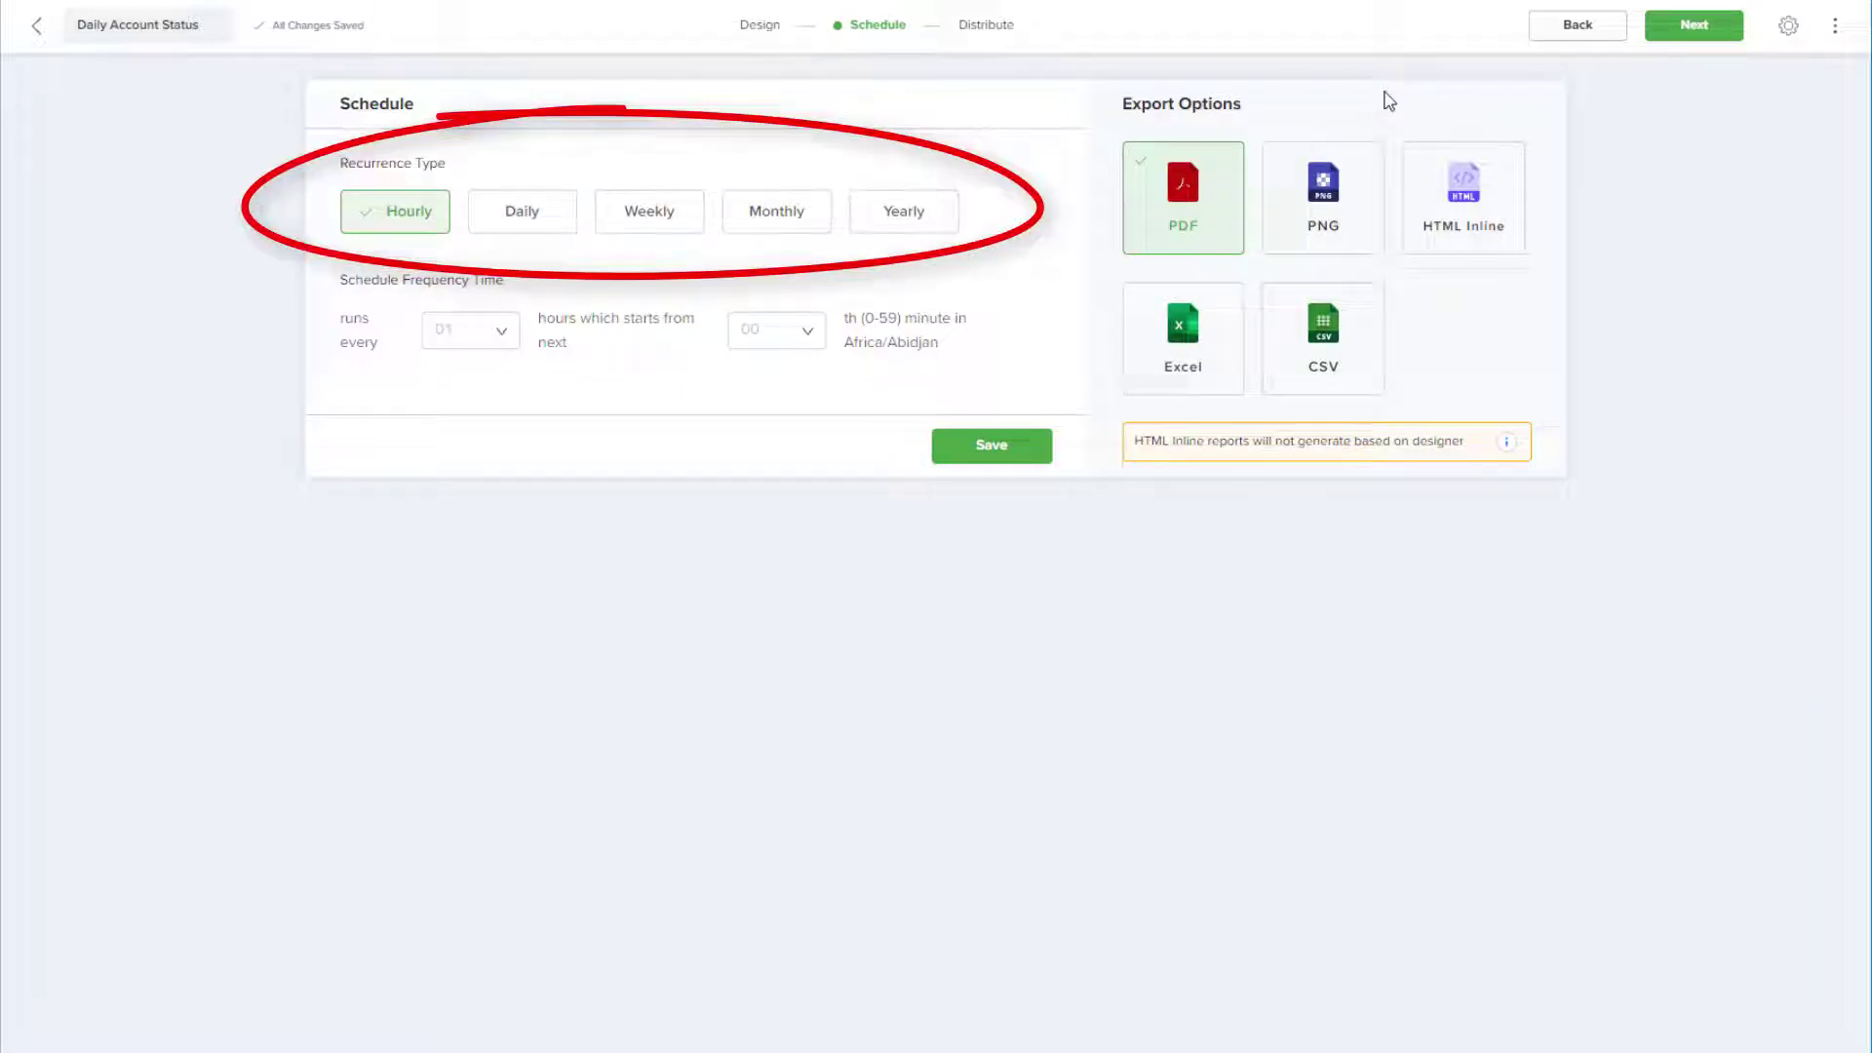
{"action": "left_click", "coordinate": [522, 222]}
{"action": "left_click", "coordinate": [423, 327]}
{"action": "scroll", "coordinate": [380, 546], "scroll_direction": "down", "scroll_amount": 2}
{"action": "left_click", "coordinate": [385, 478]}
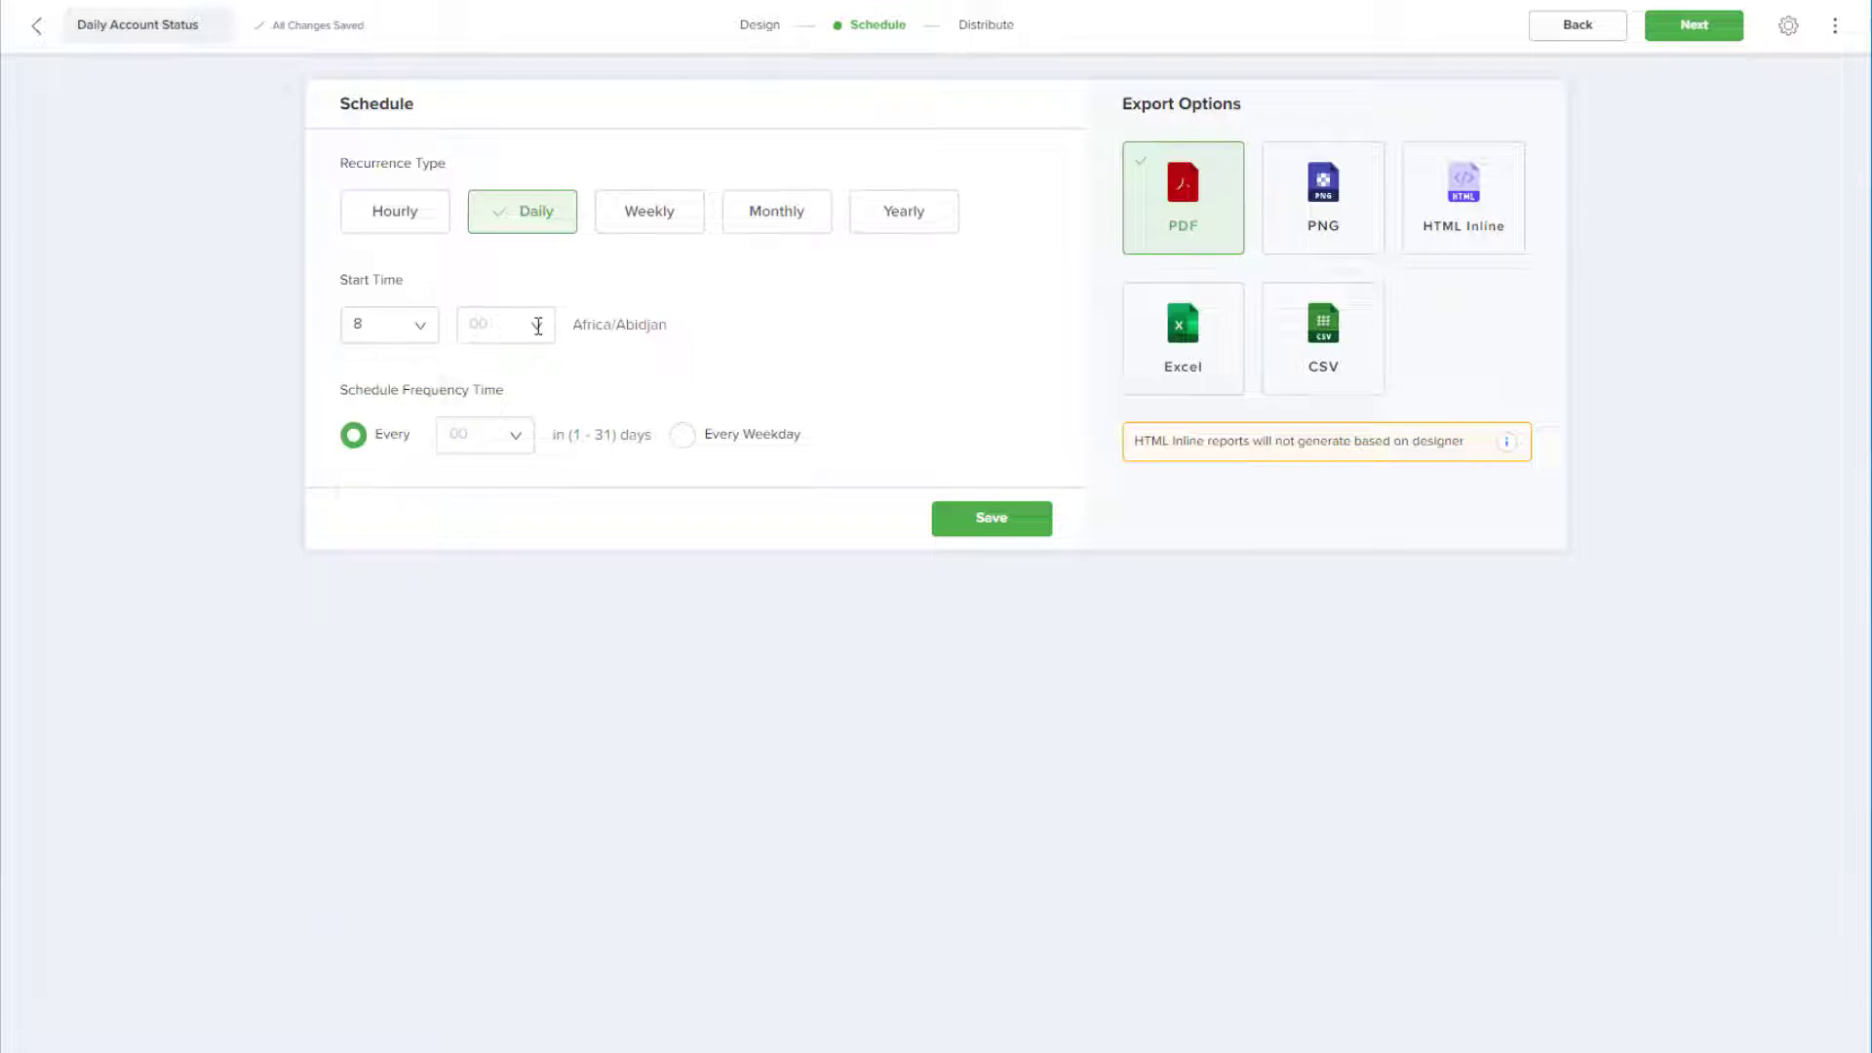
{"action": "left_click", "coordinate": [531, 324]}
{"action": "scroll", "coordinate": [502, 507], "scroll_direction": "down", "scroll_amount": 3}
{"action": "left_click", "coordinate": [488, 543]}
Repeat the report every 1 day on every weekday and save the schedule.
{"action": "left_click", "coordinate": [517, 434]}
{"action": "left_click", "coordinate": [530, 485]}
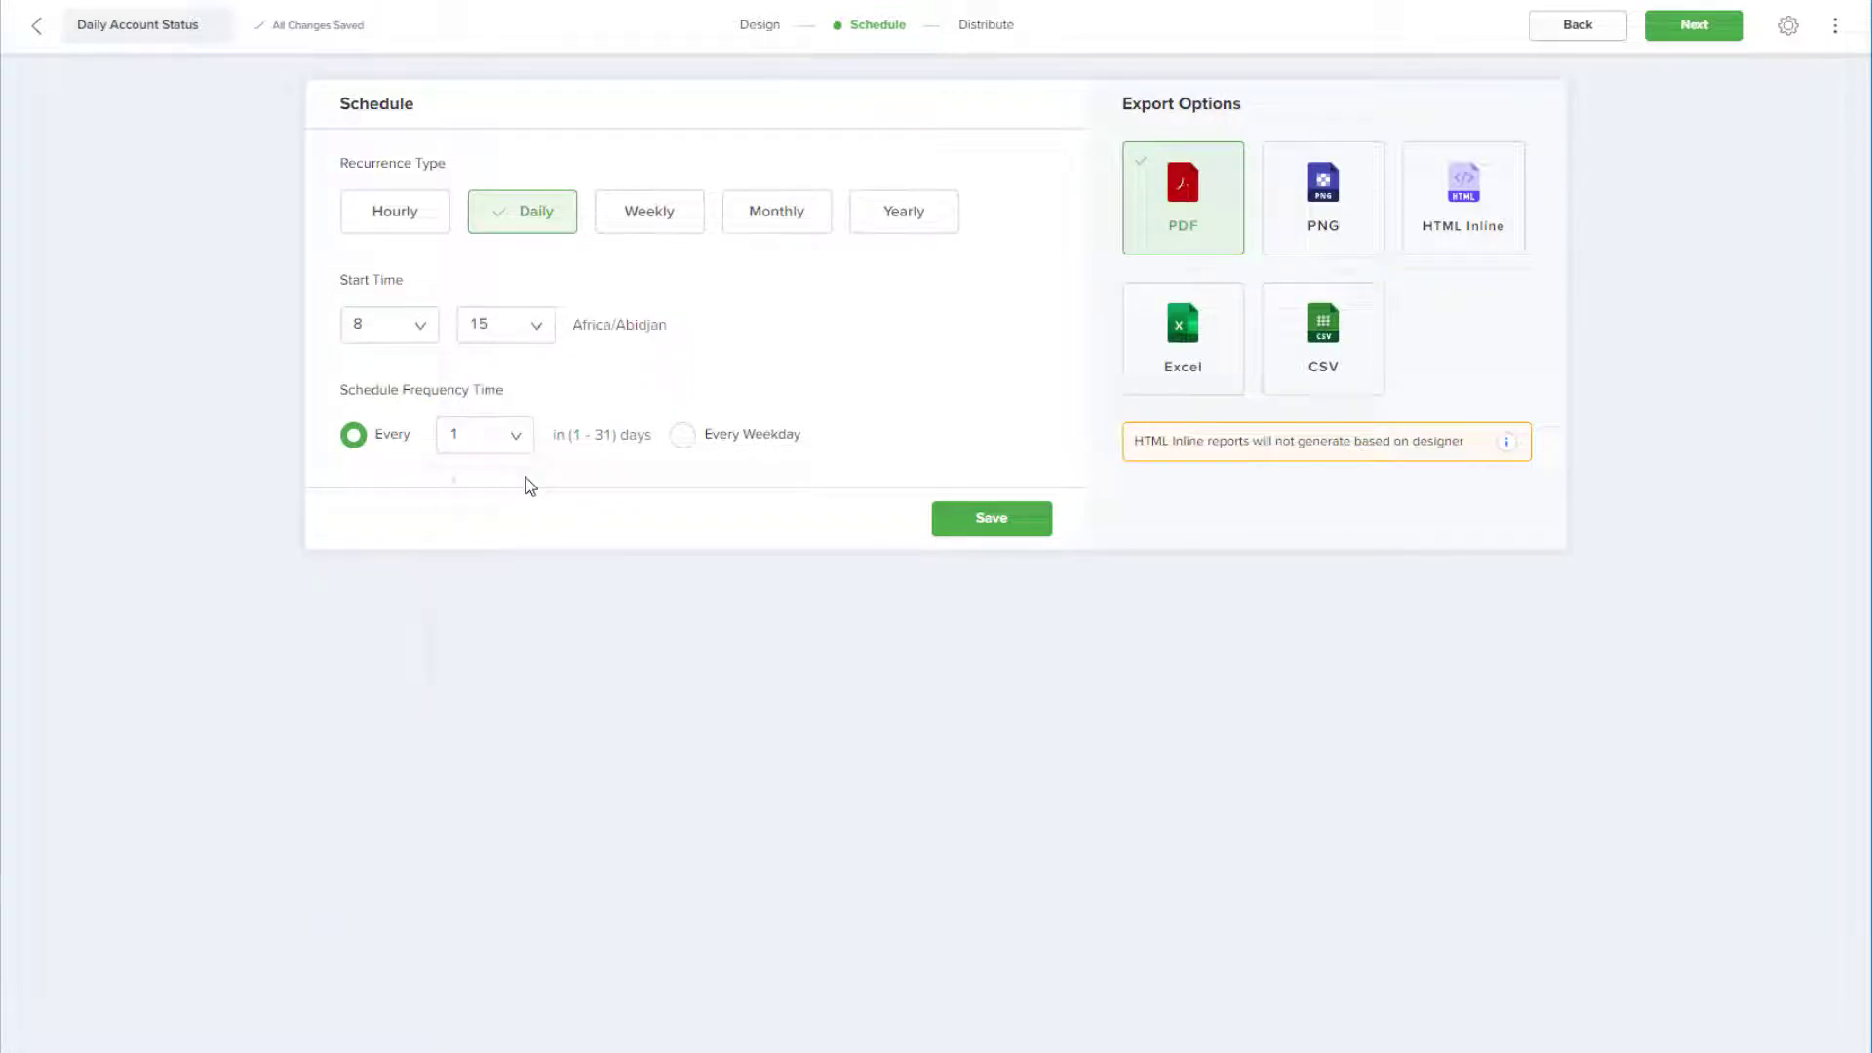
{"action": "left_click", "coordinate": [681, 446]}
{"action": "left_click", "coordinate": [1045, 532]}
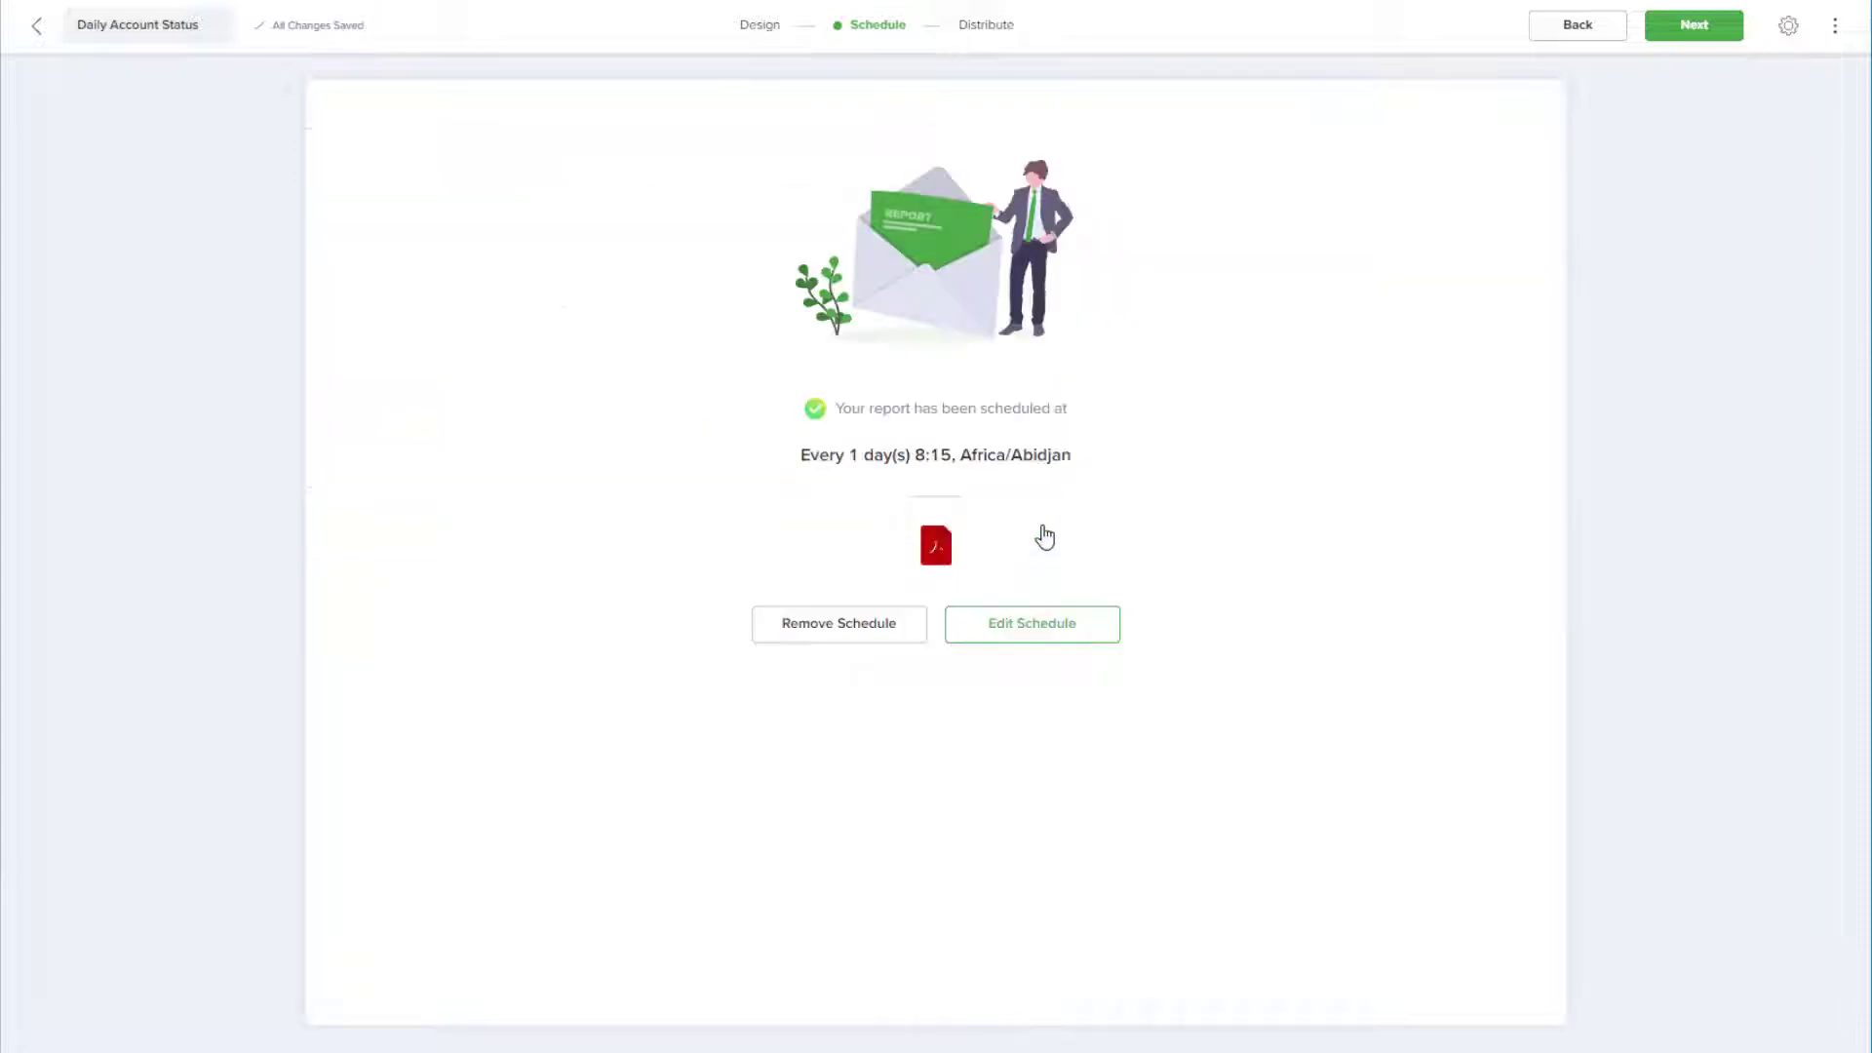
Create a Mail notification channel named Sendgrid using the Others(Sendgrid) service.
{"action": "left_click", "coordinate": [1677, 35]}
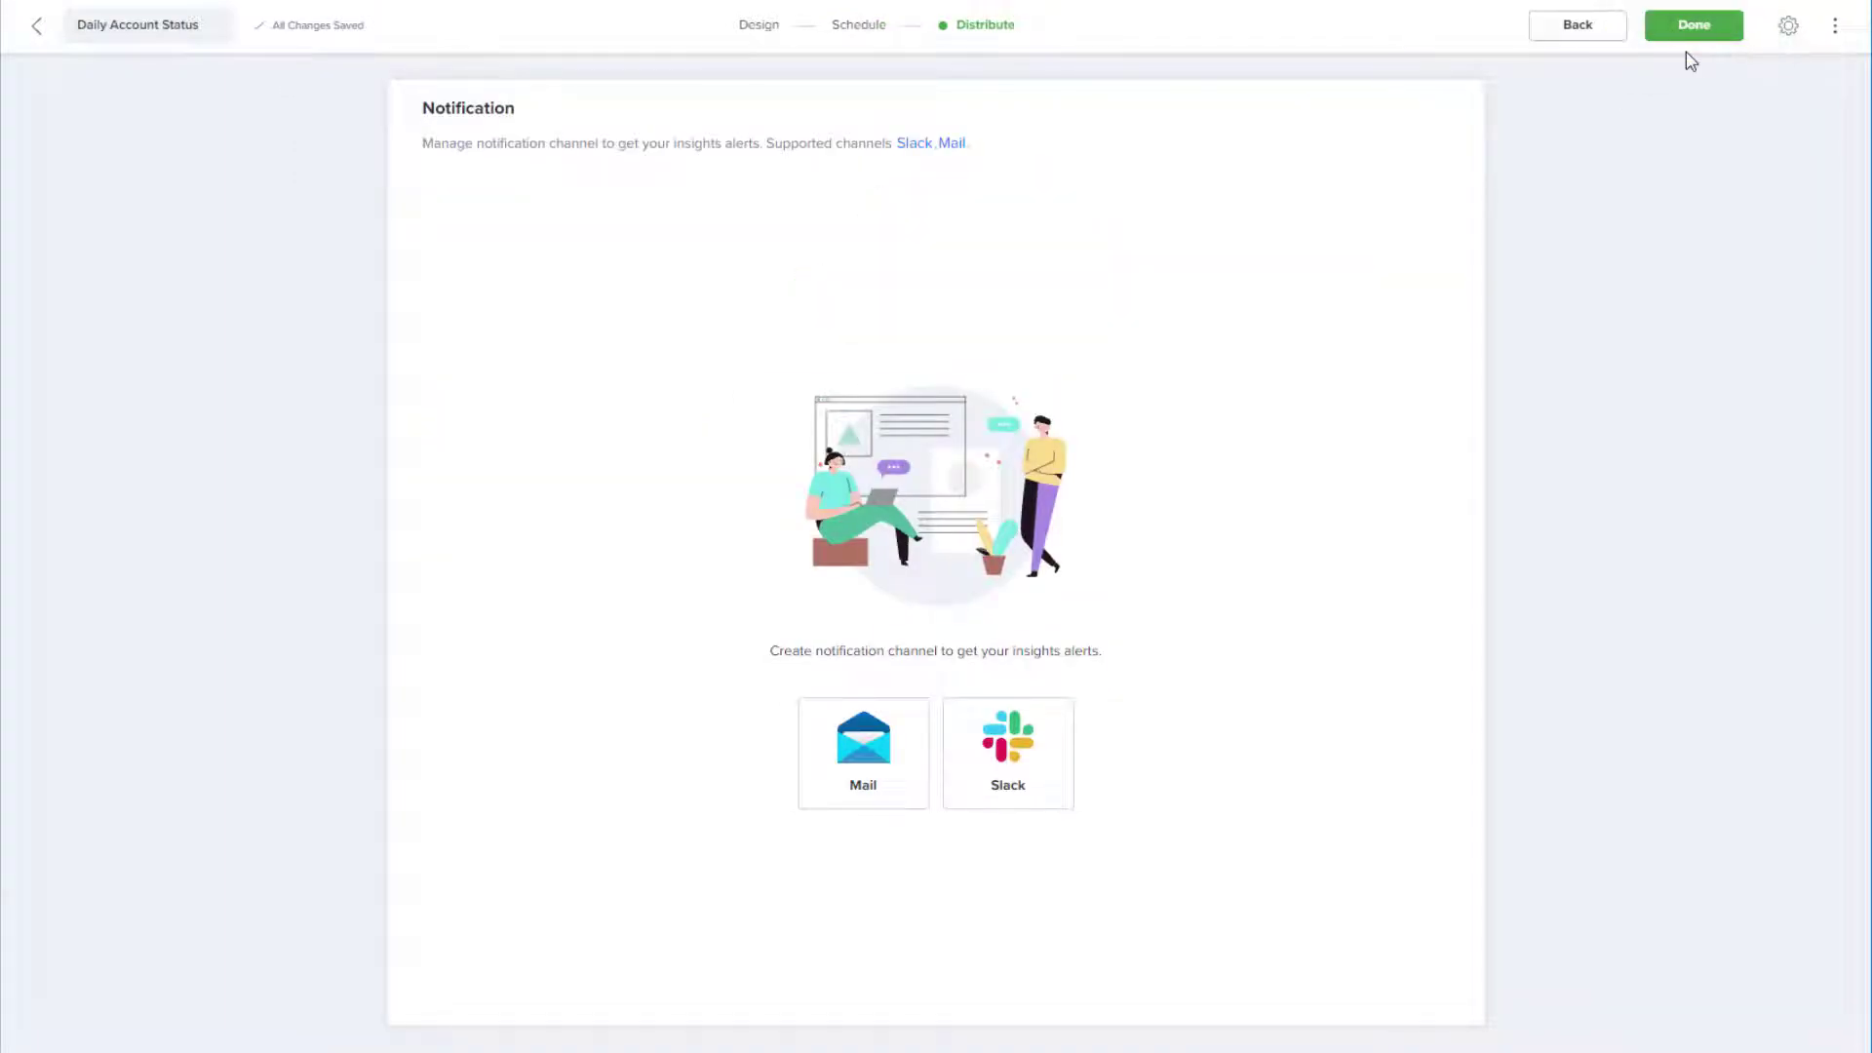
{"action": "left_click", "coordinate": [887, 756]}
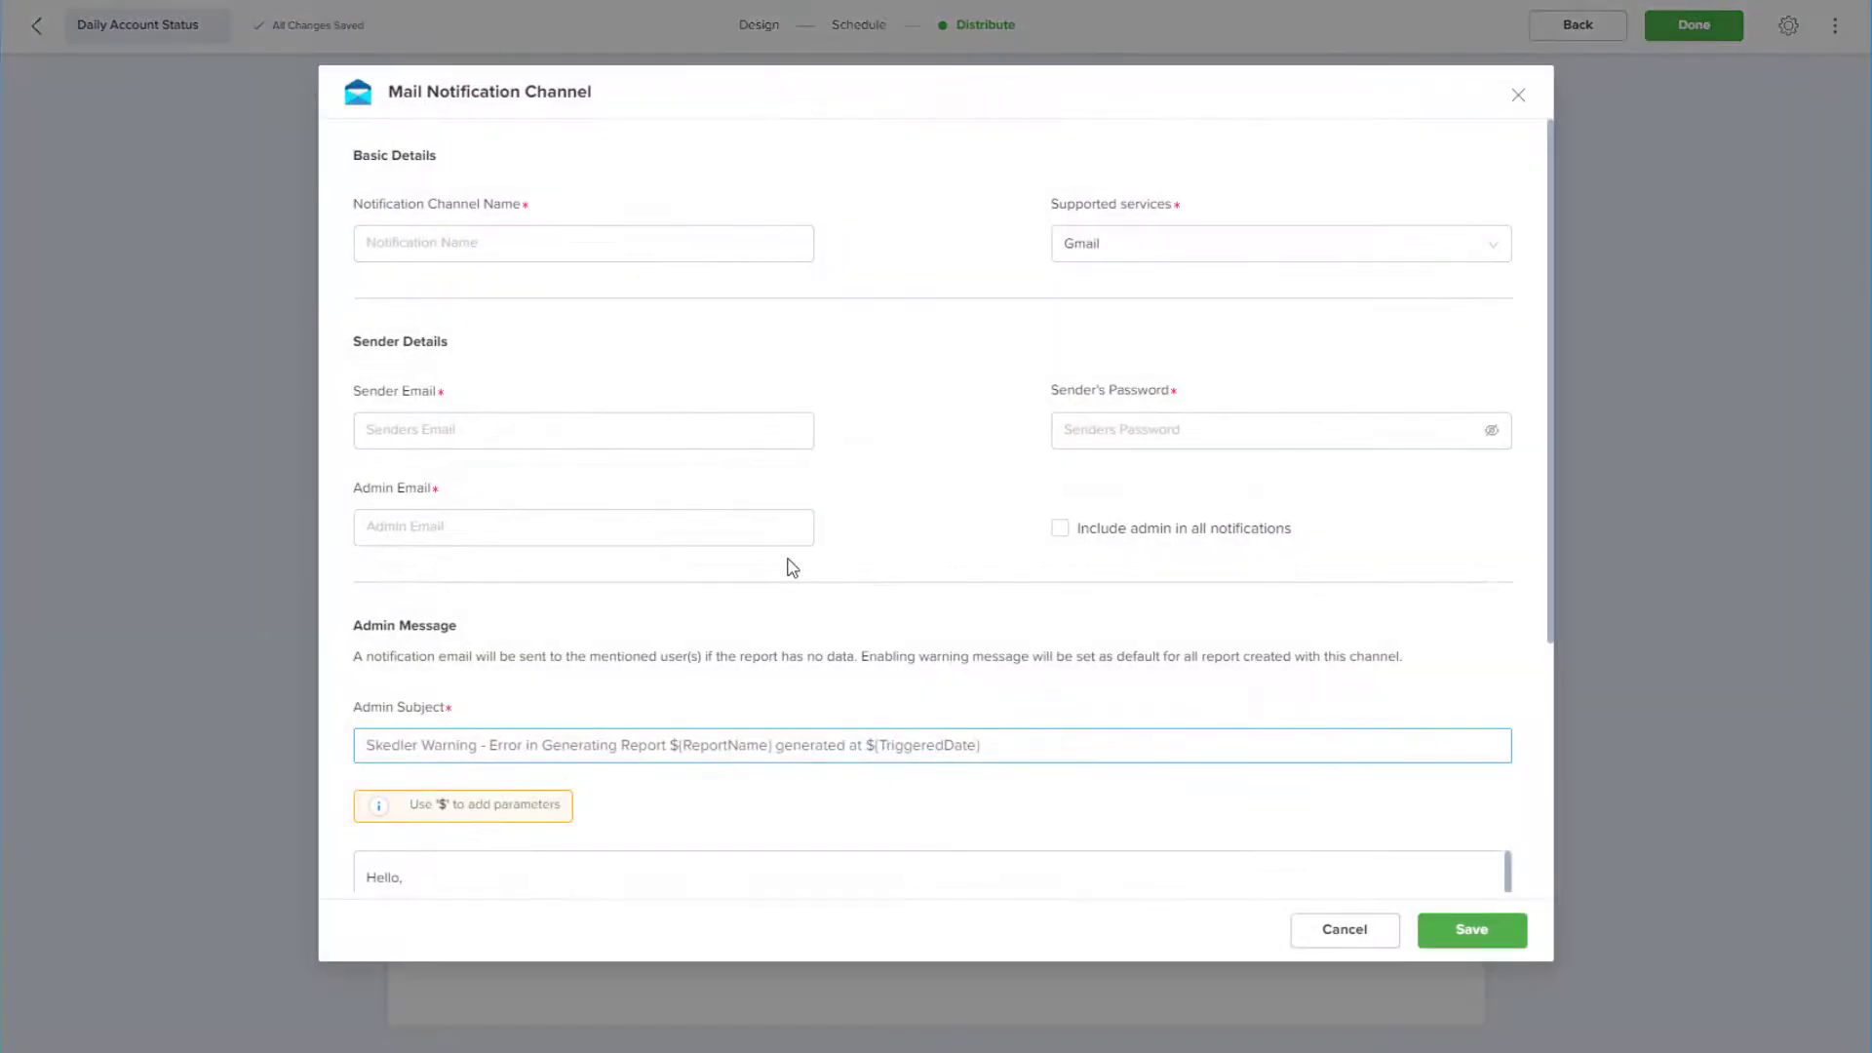
{"action": "left_click", "coordinate": [669, 244]}
{"action": "type", "text": "Sendgrid"}
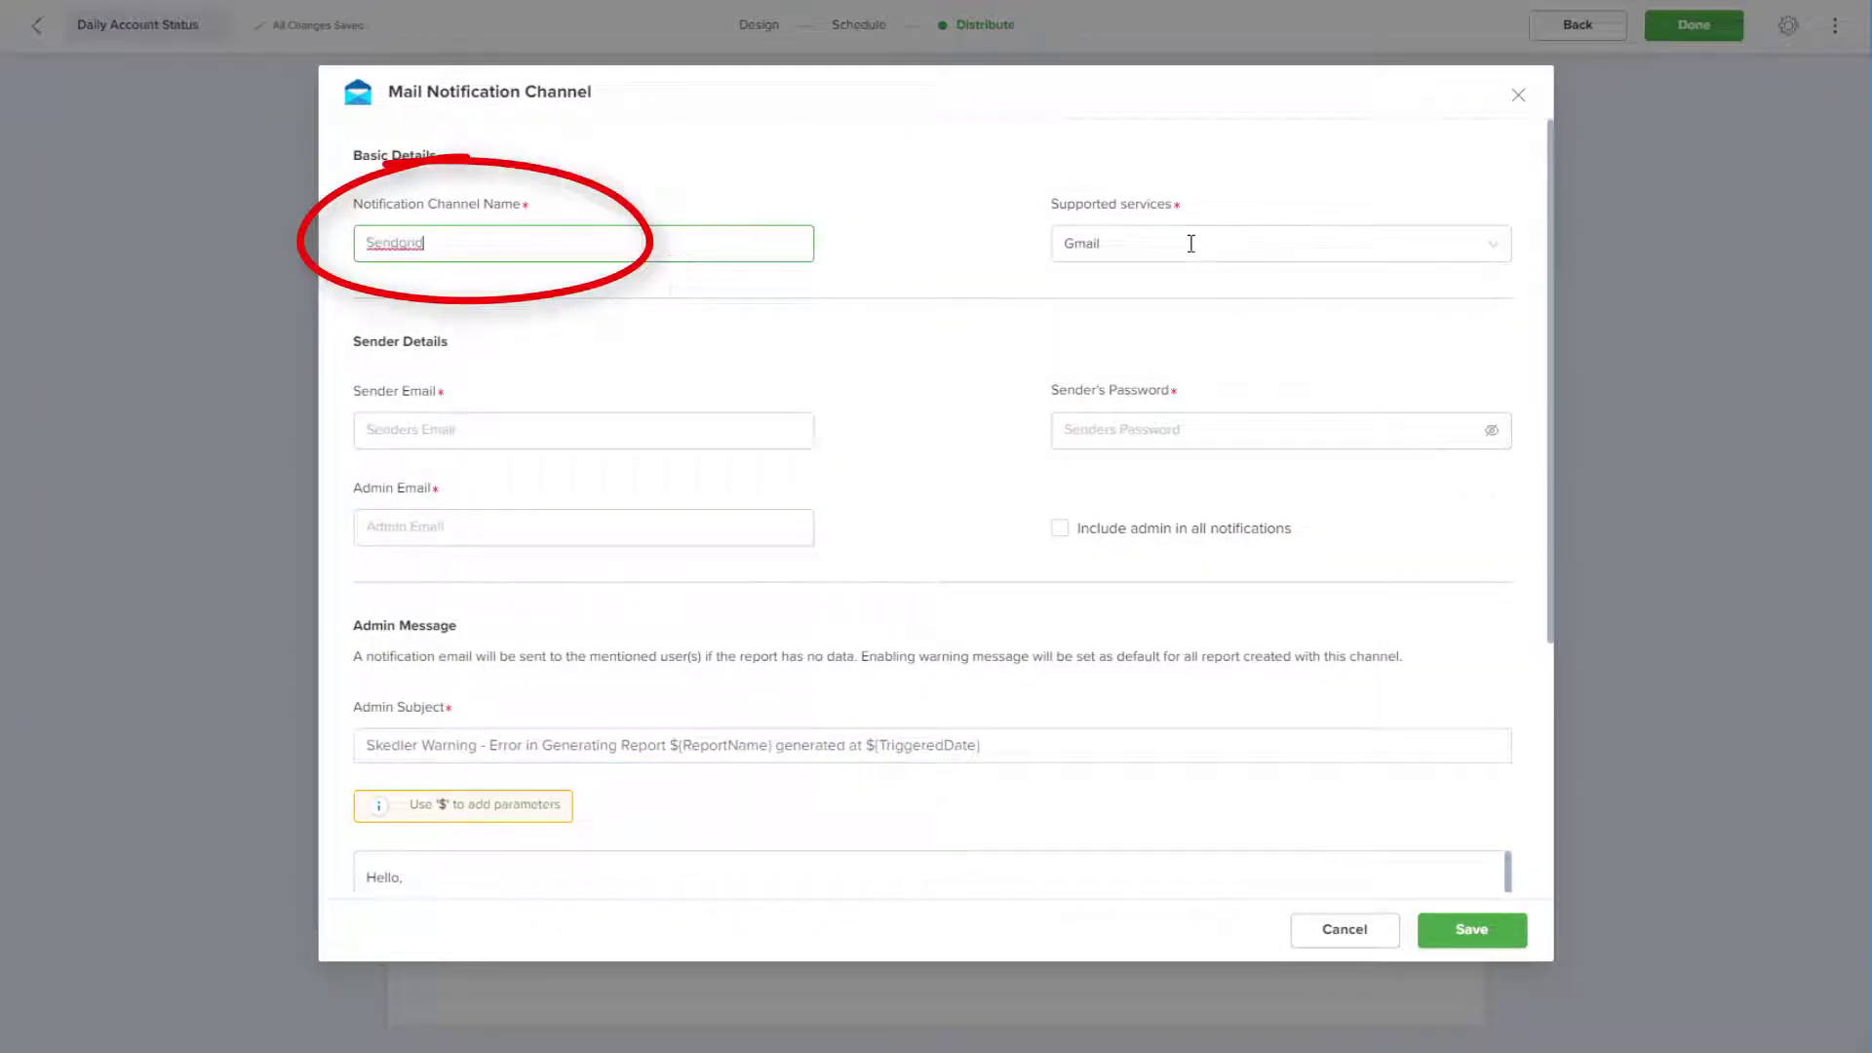
{"action": "left_click", "coordinate": [1185, 244]}
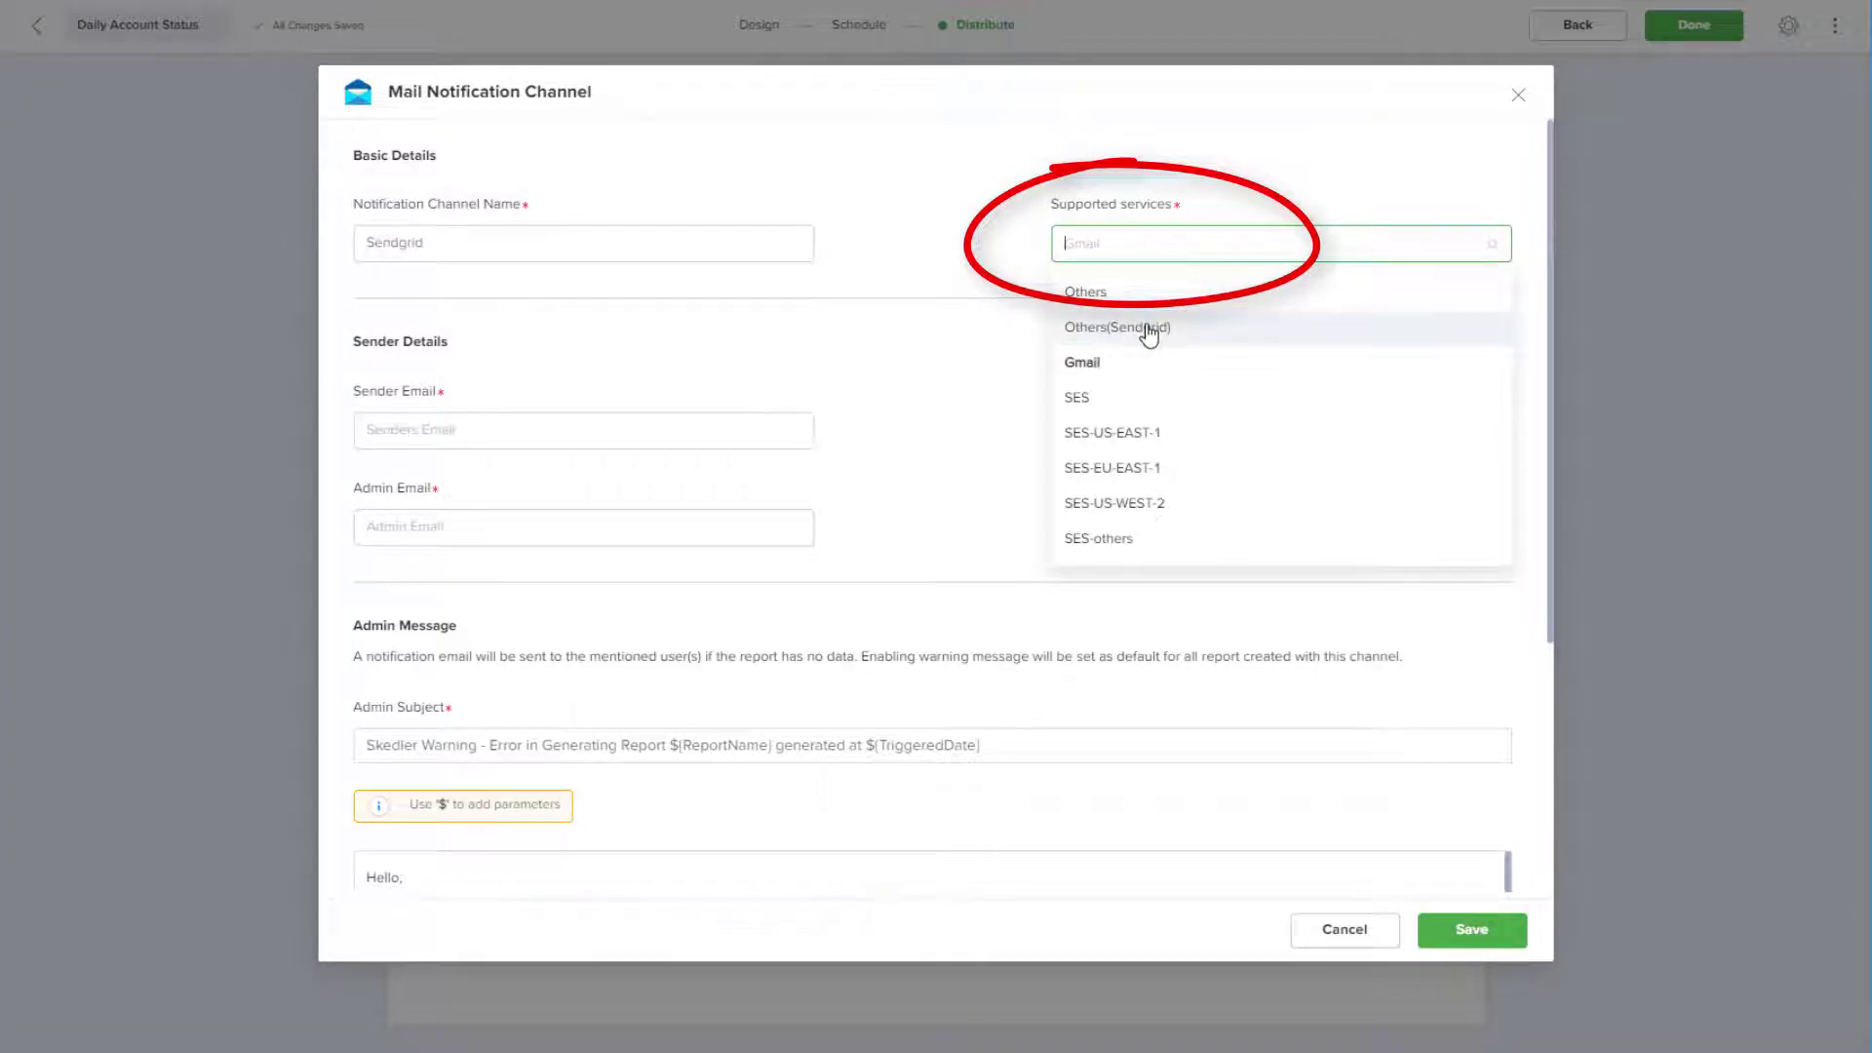
{"action": "left_click", "coordinate": [1149, 331]}
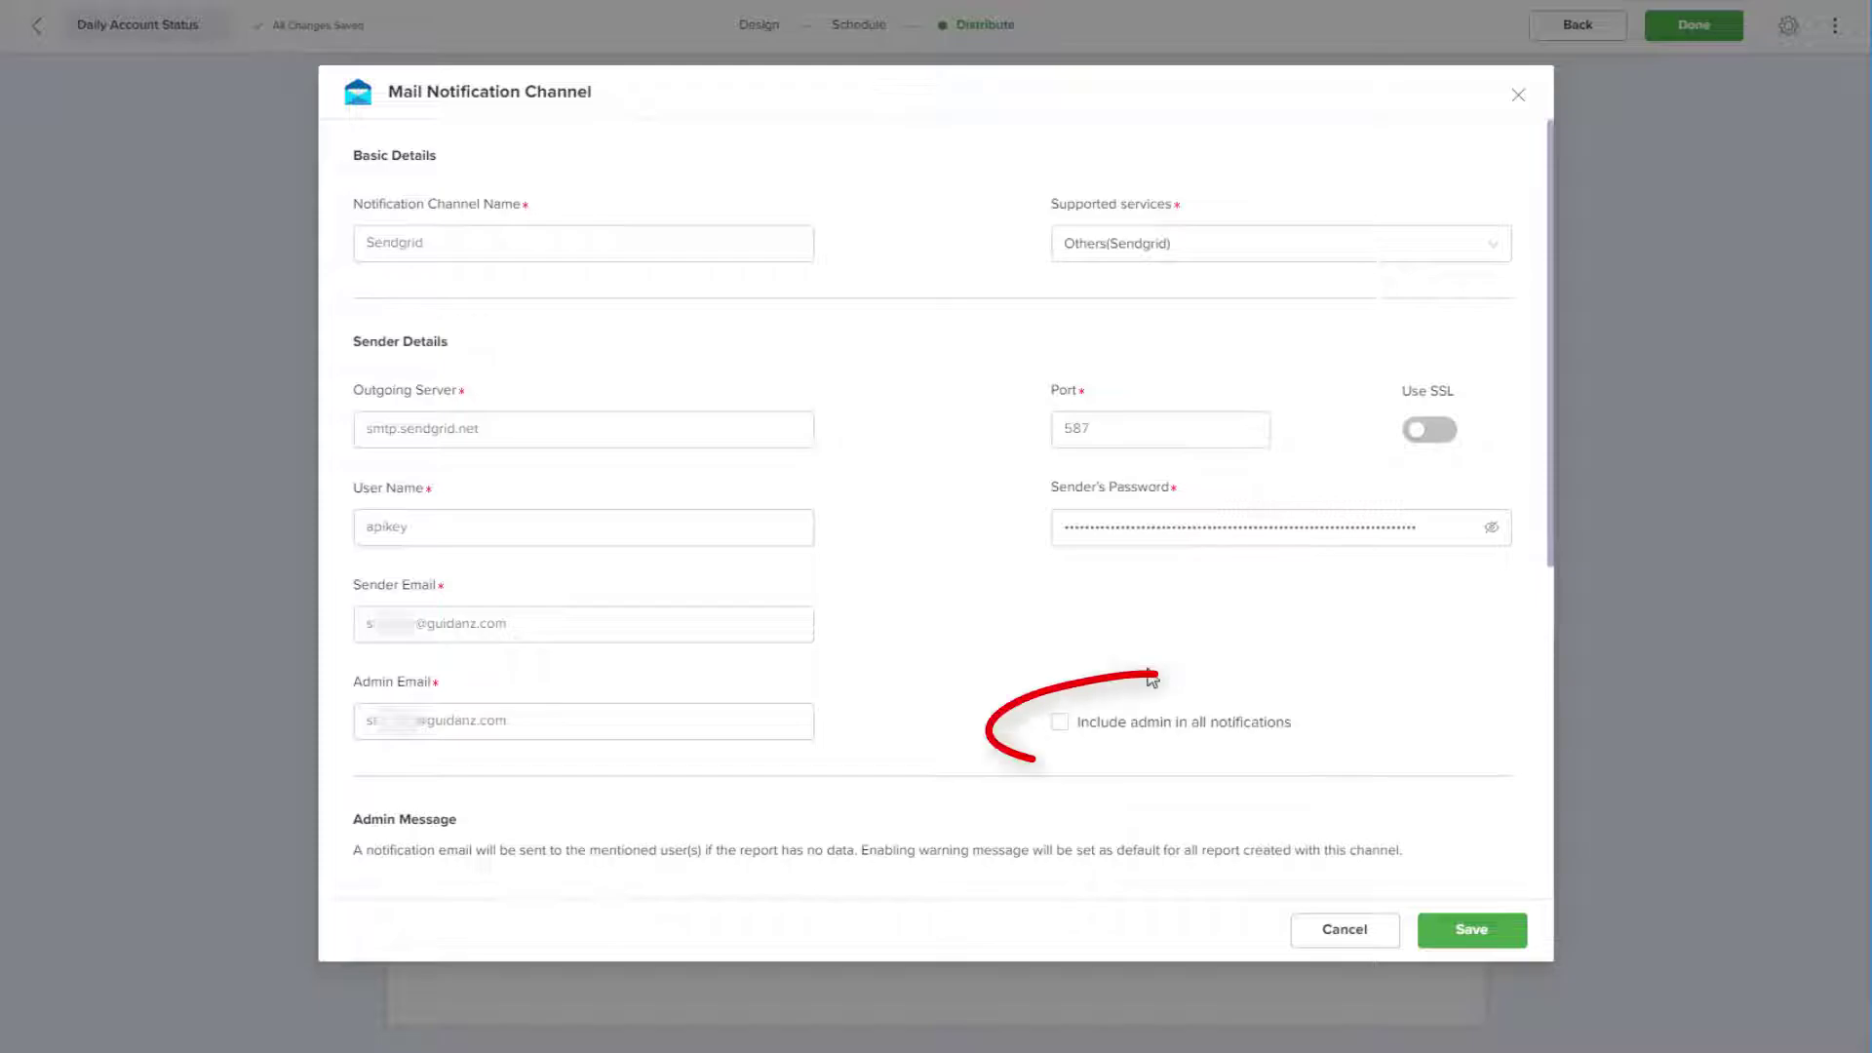
Include the admin in all notifications and go to the test email field.
{"action": "left_click", "coordinate": [1059, 723]}
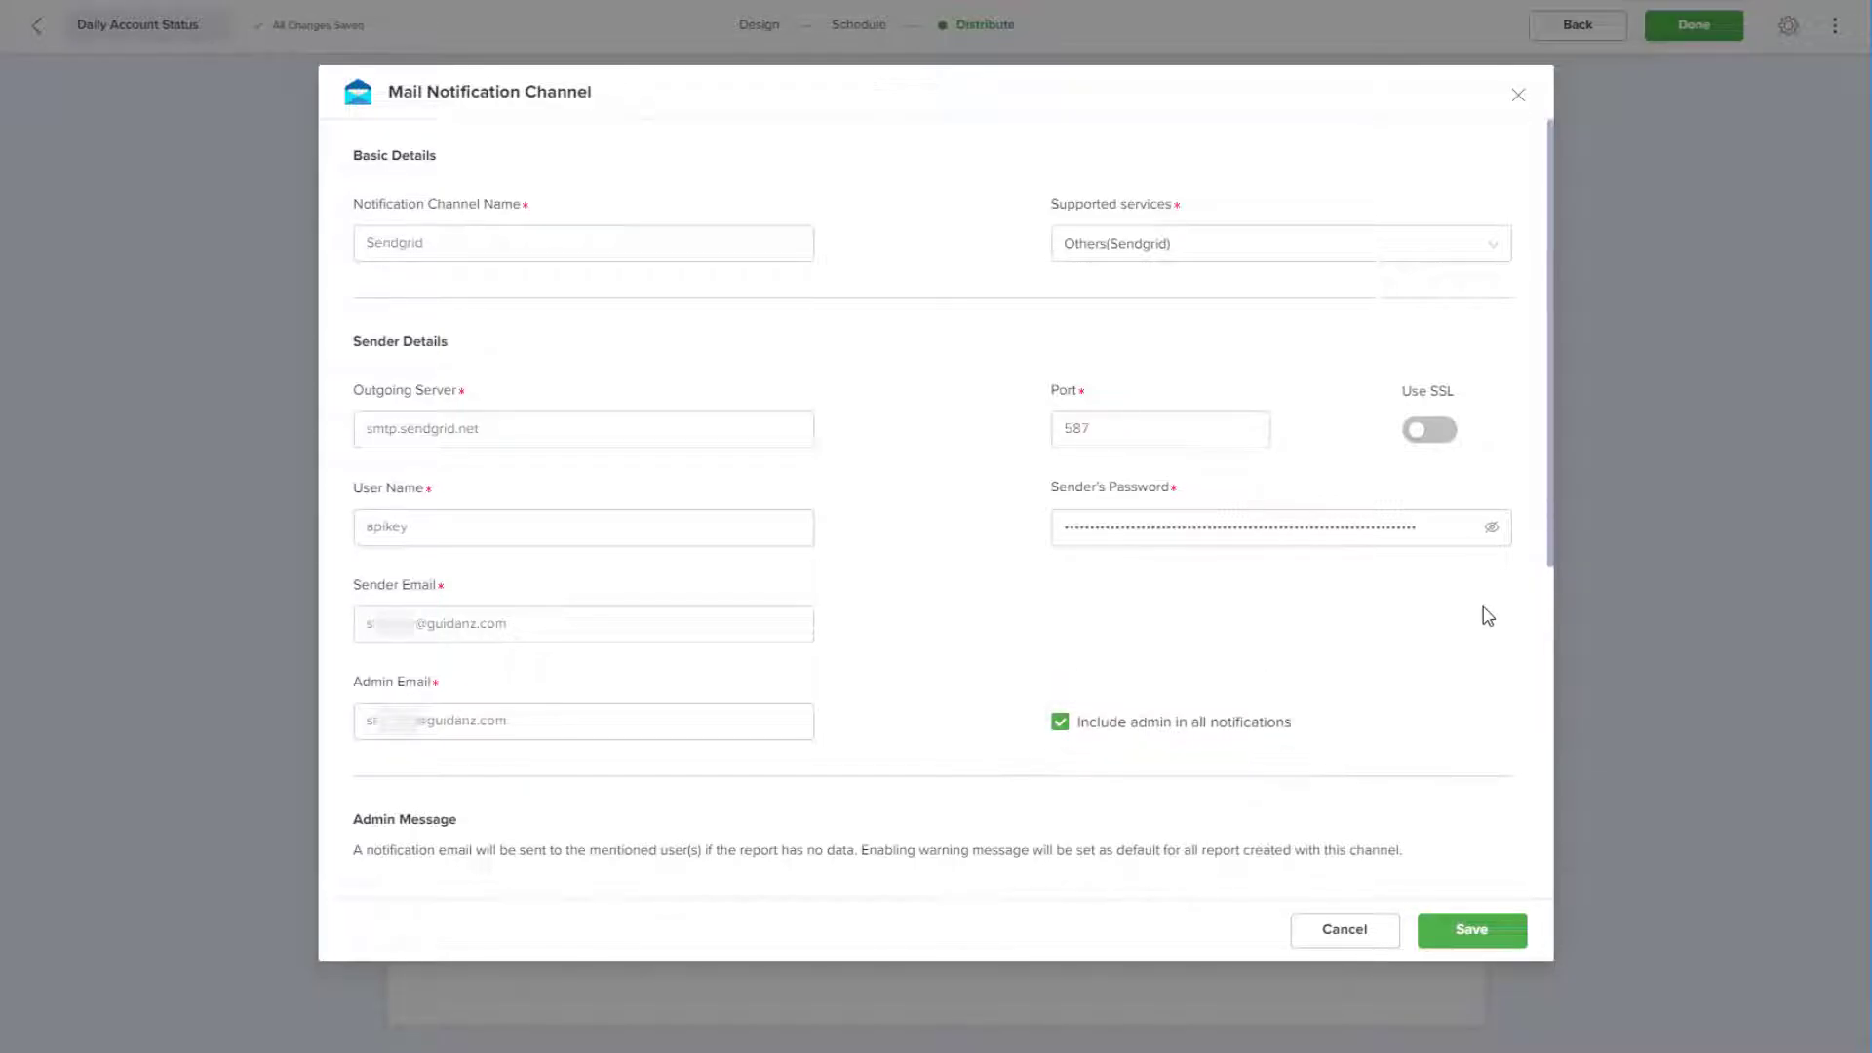
{"action": "scroll", "coordinate": [1483, 614], "scroll_direction": "down", "scroll_amount": 5}
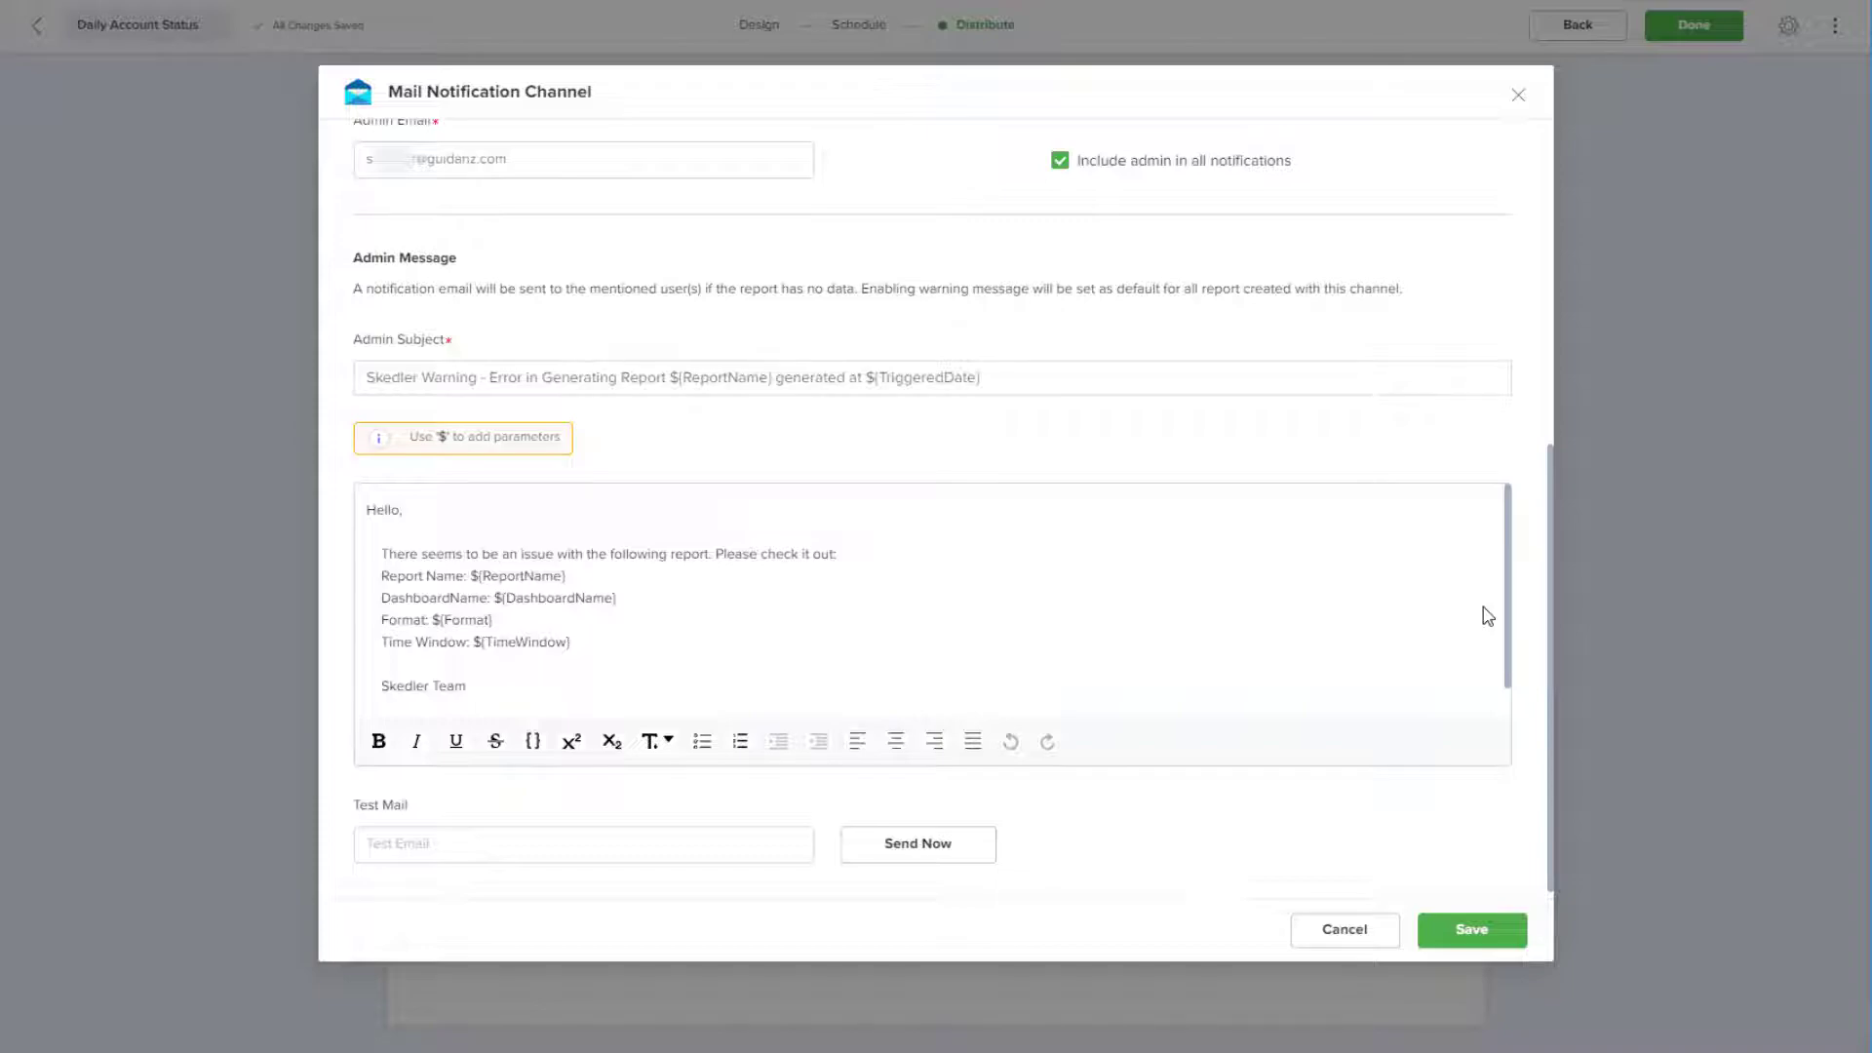
{"action": "left_click", "coordinate": [644, 840]}
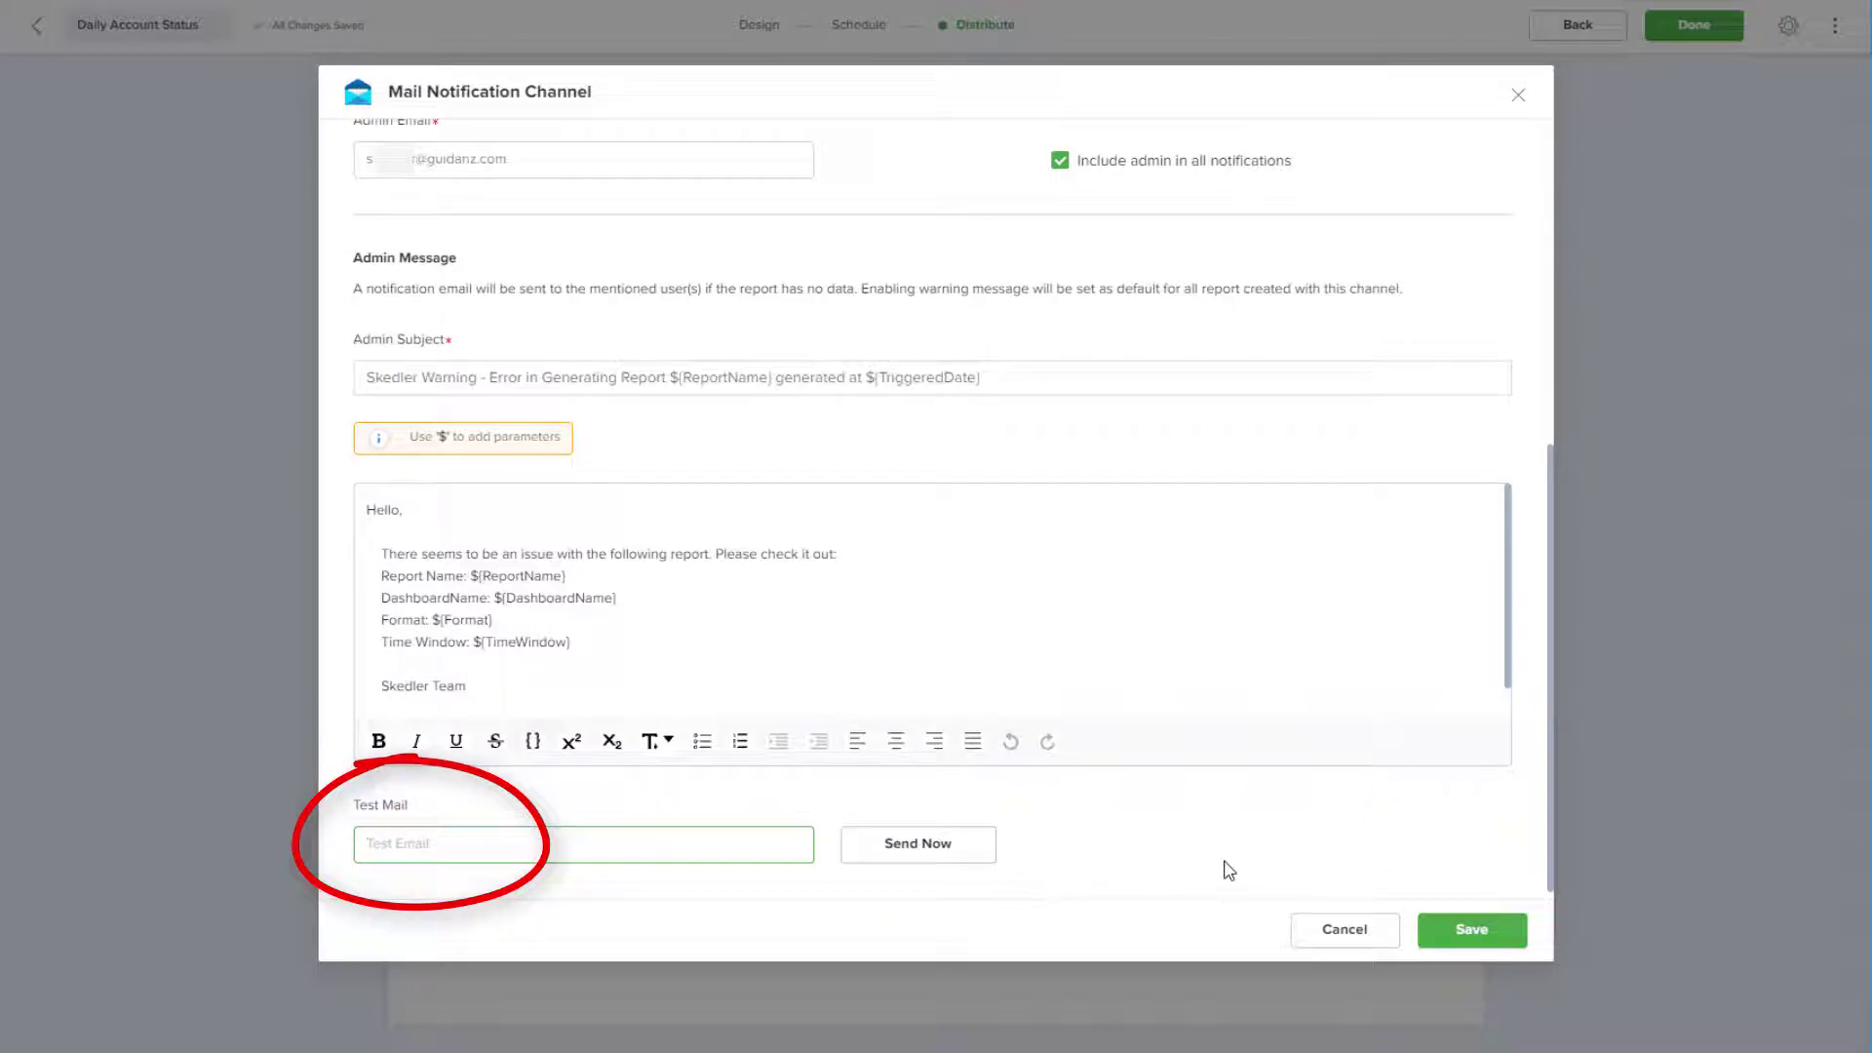
Save the Sendgrid channel, select it for delivery, and add the marketing address as recipient.
{"action": "left_click", "coordinate": [1448, 950]}
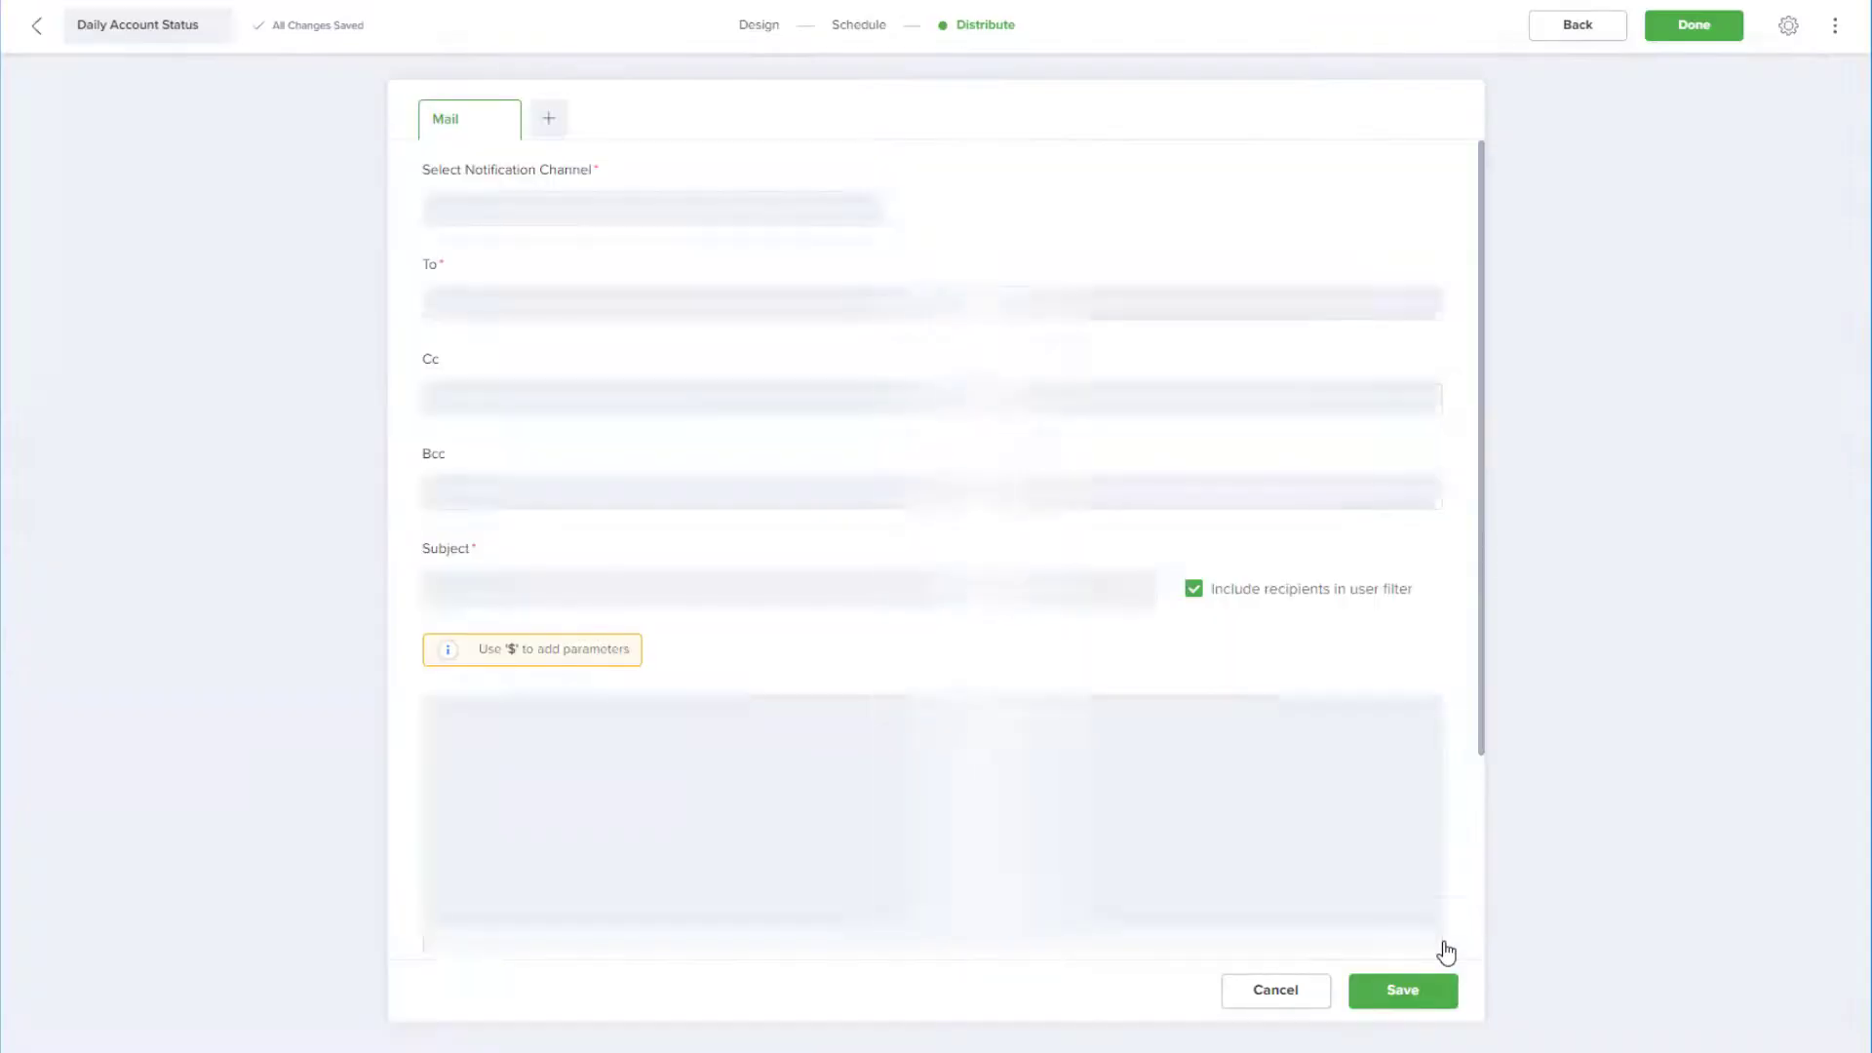
{"action": "left_click", "coordinate": [850, 209]}
{"action": "left_click", "coordinate": [464, 256]}
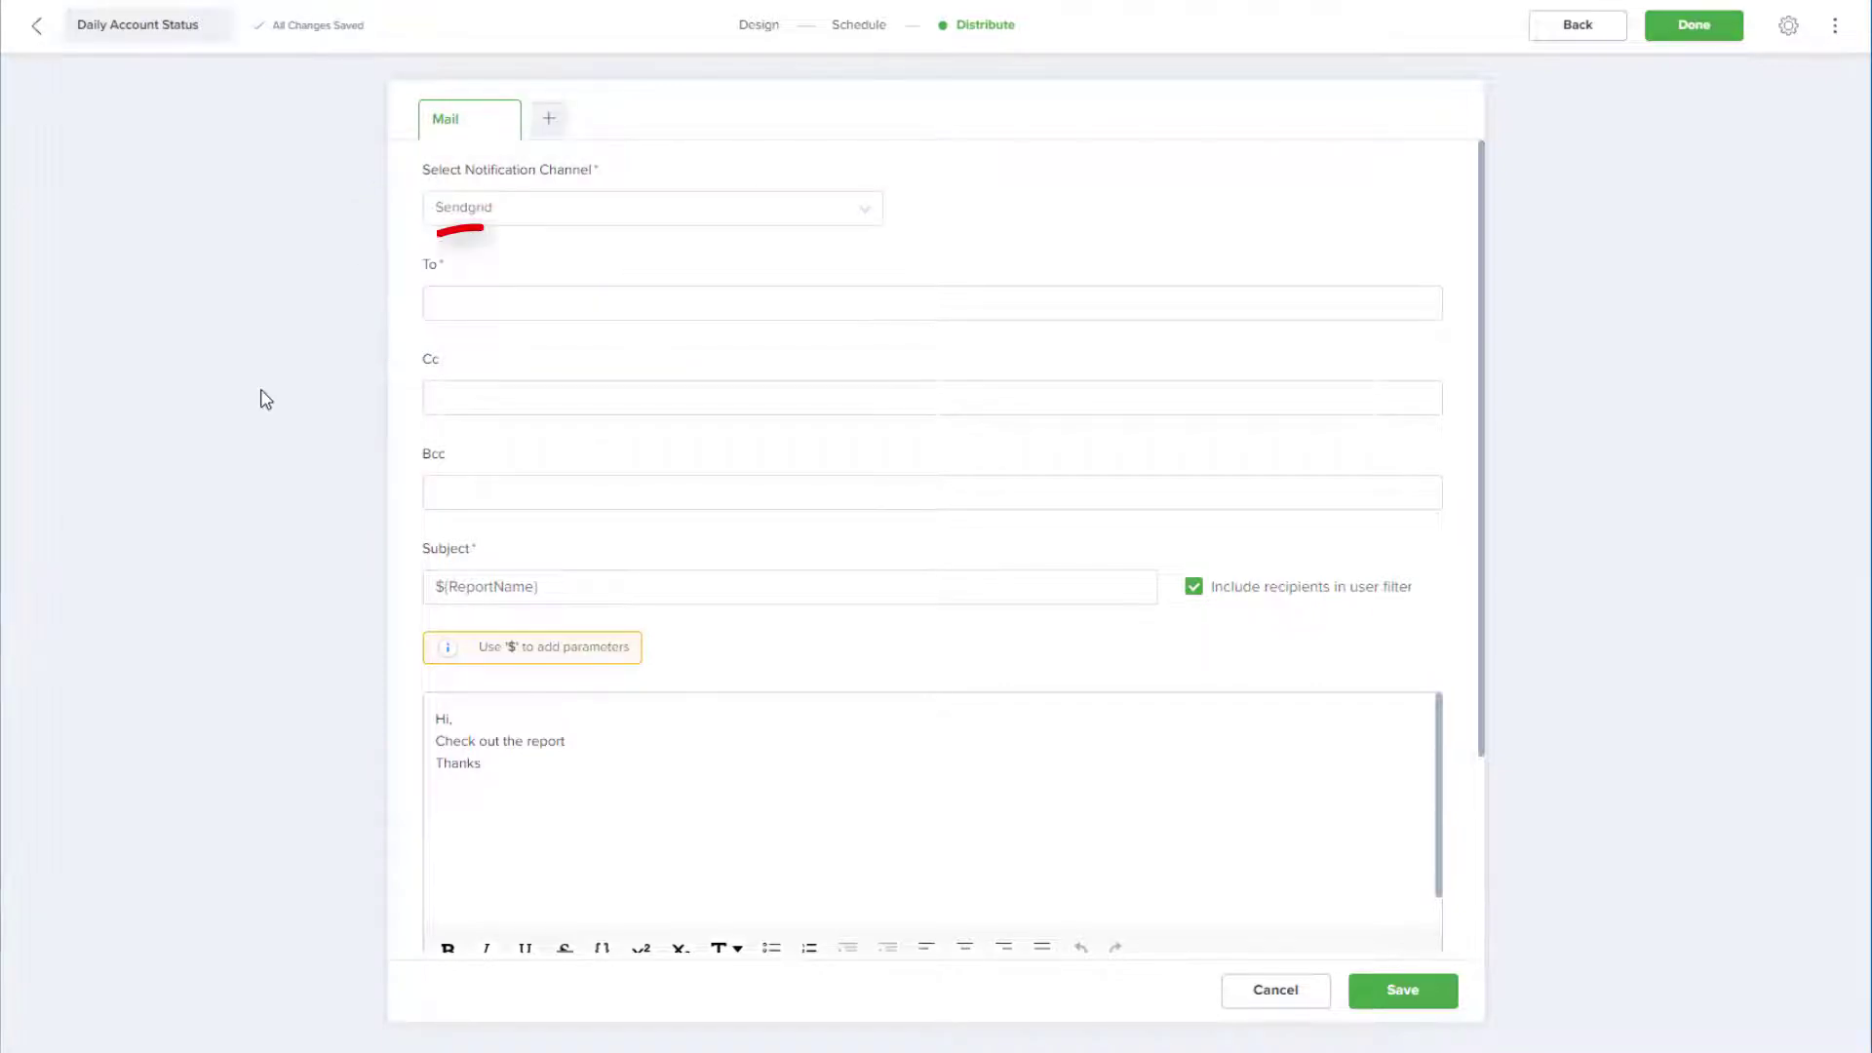
{"action": "left_click", "coordinate": [464, 302]}
{"action": "type", "text": "marketing@company.com"}
{"action": "key", "text": "Tab"}
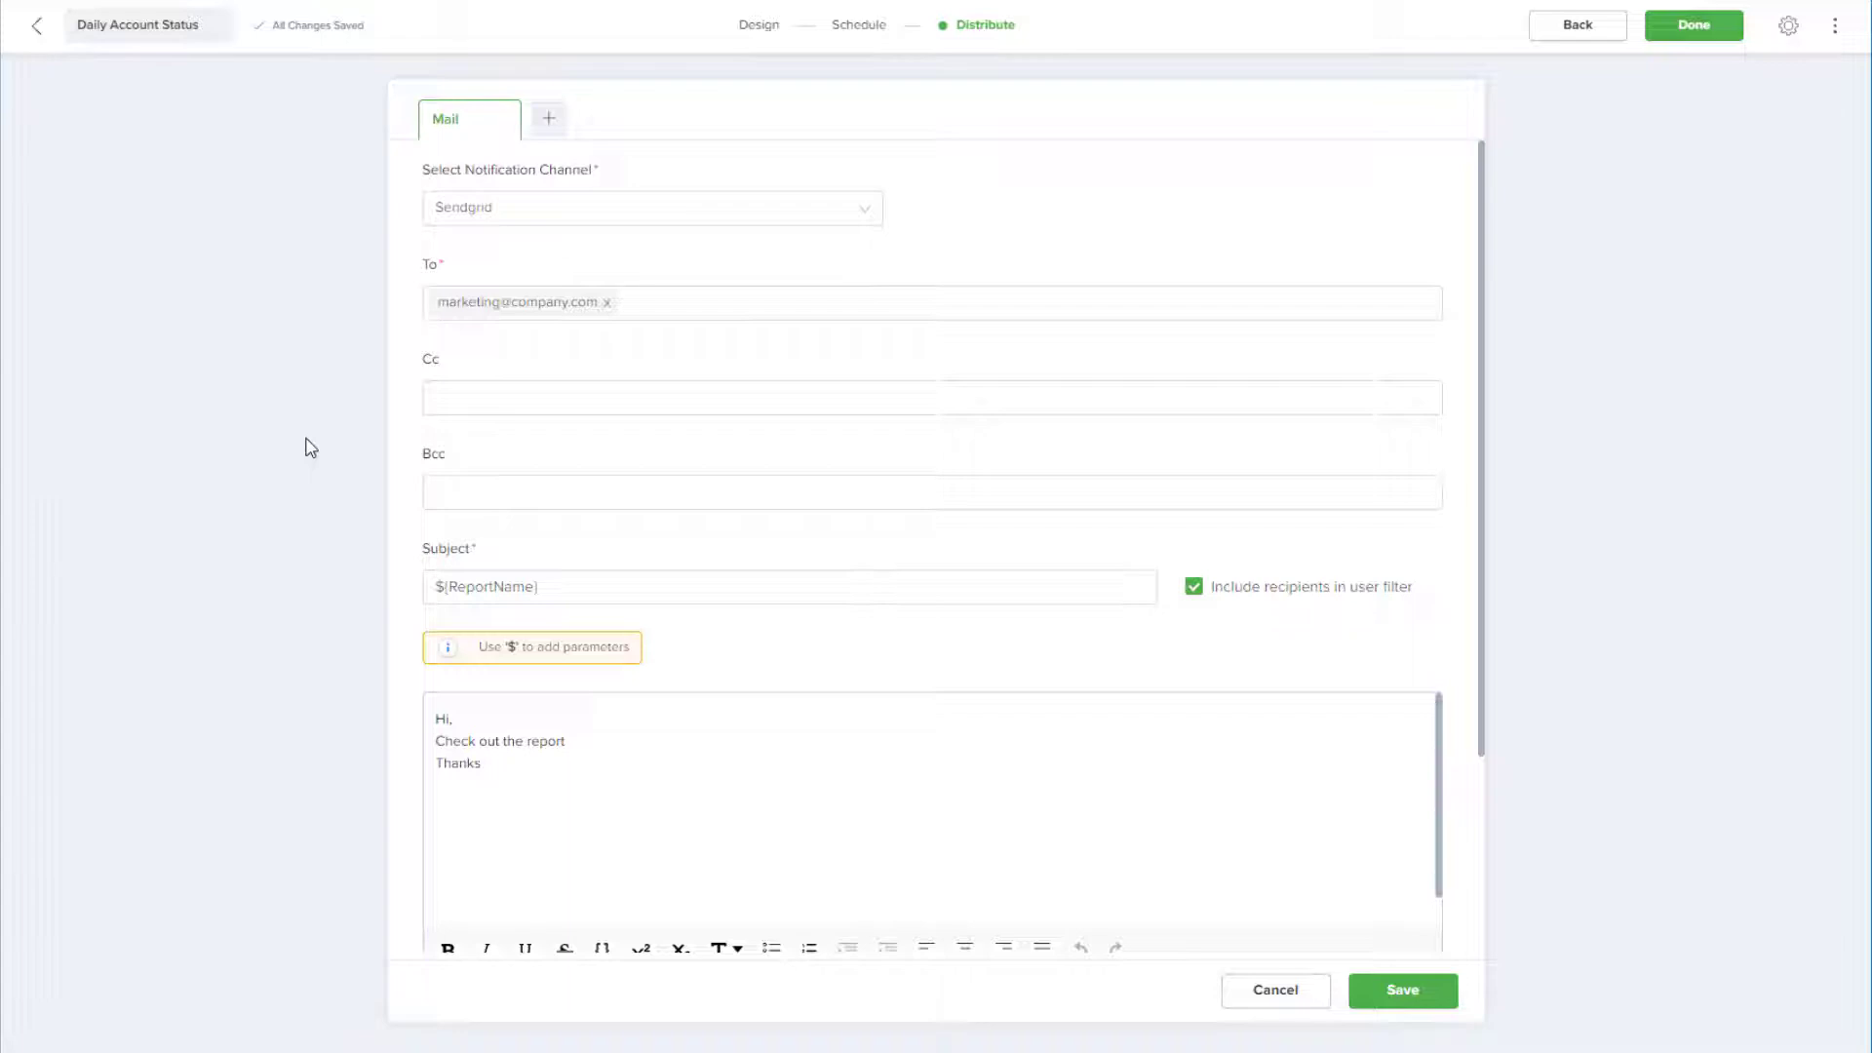
Append the ${Date} and ${Time} parameters to the subject after ${ReportName}.
{"action": "left_click", "coordinate": [594, 577]}
{"action": "type", "text": "$"}
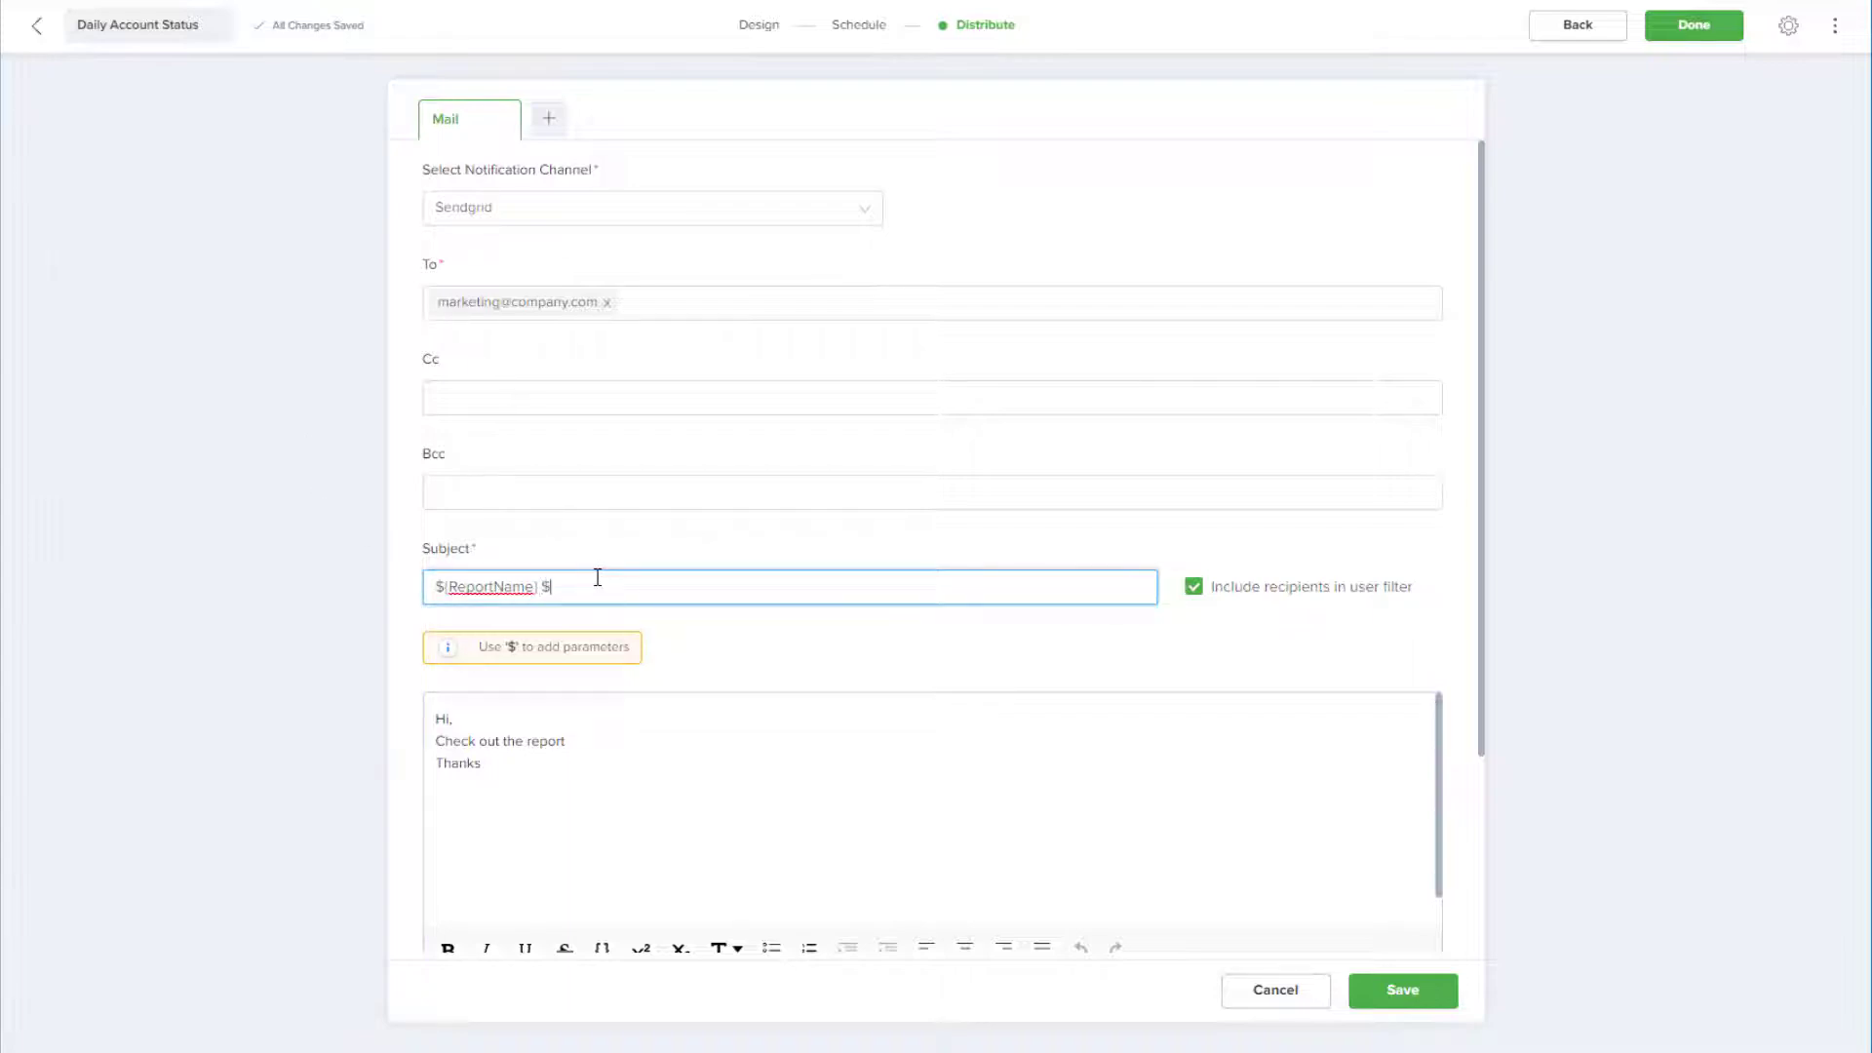
{"action": "left_click", "coordinate": [624, 795]}
{"action": "type", "text": "$"}
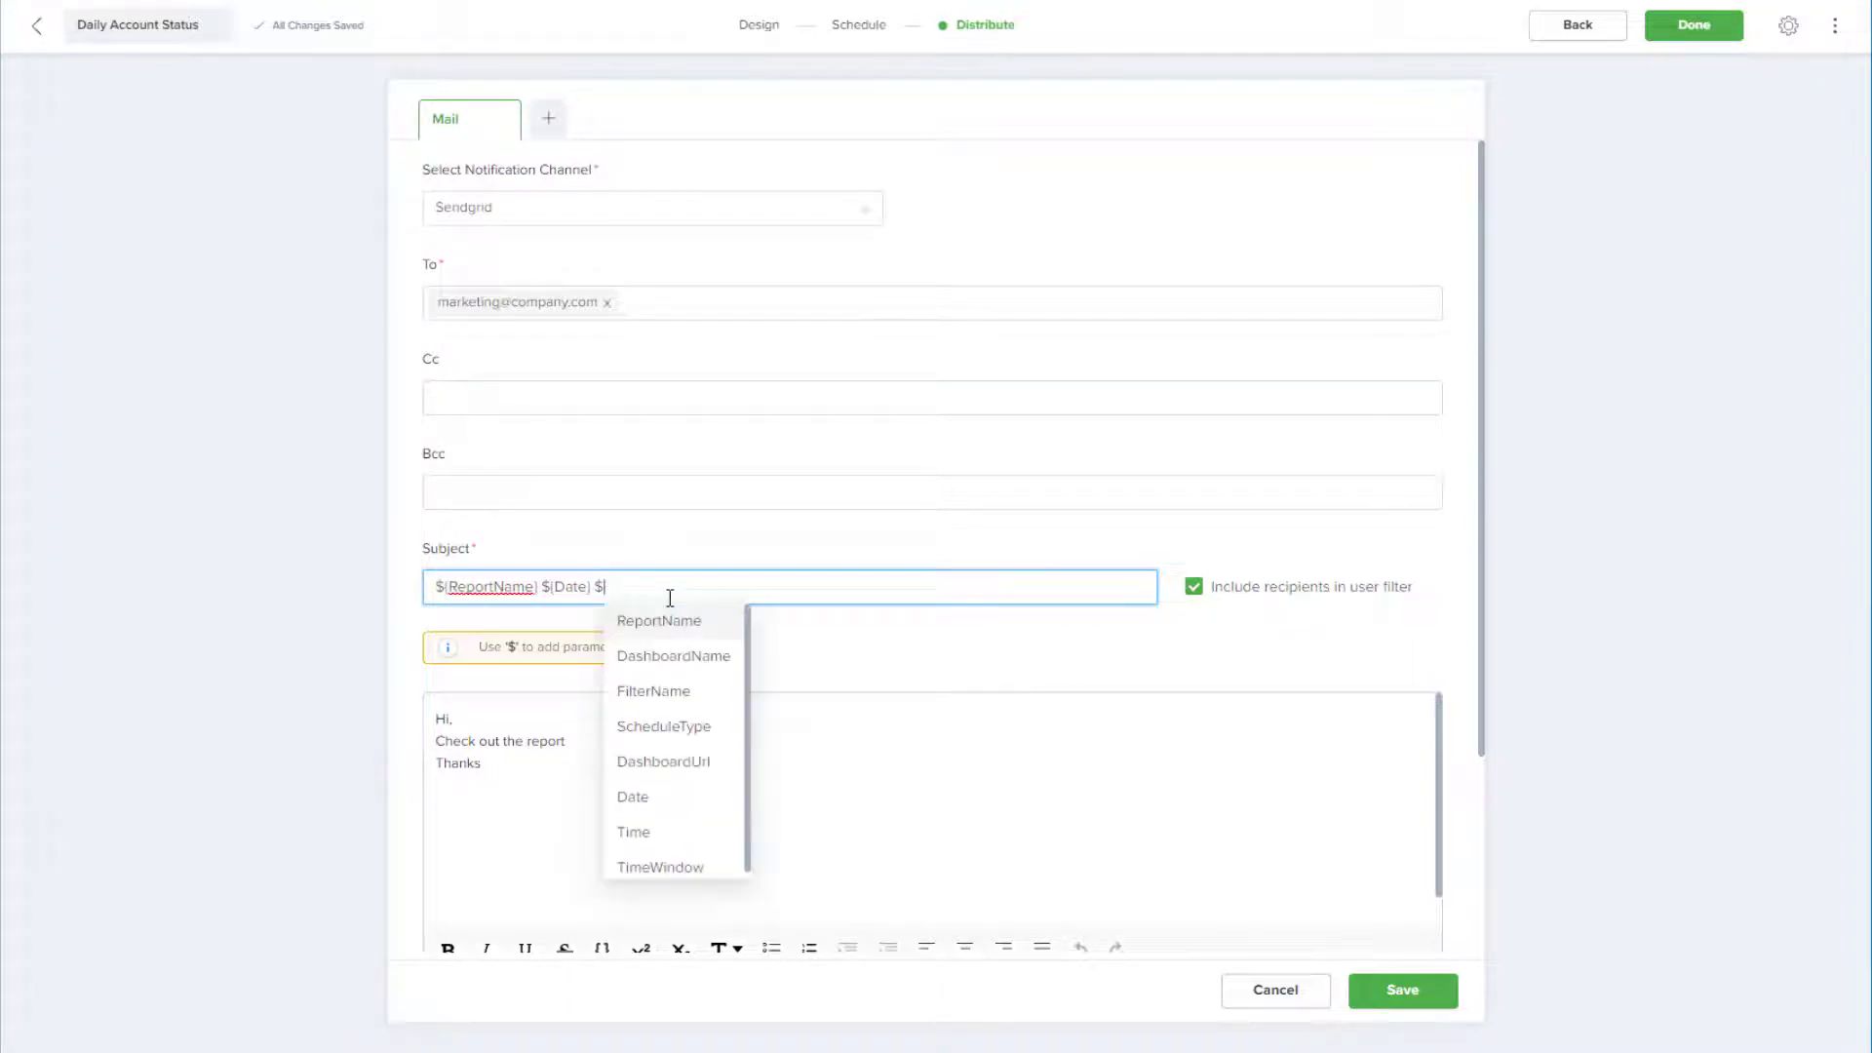
{"action": "left_click", "coordinate": [664, 836]}
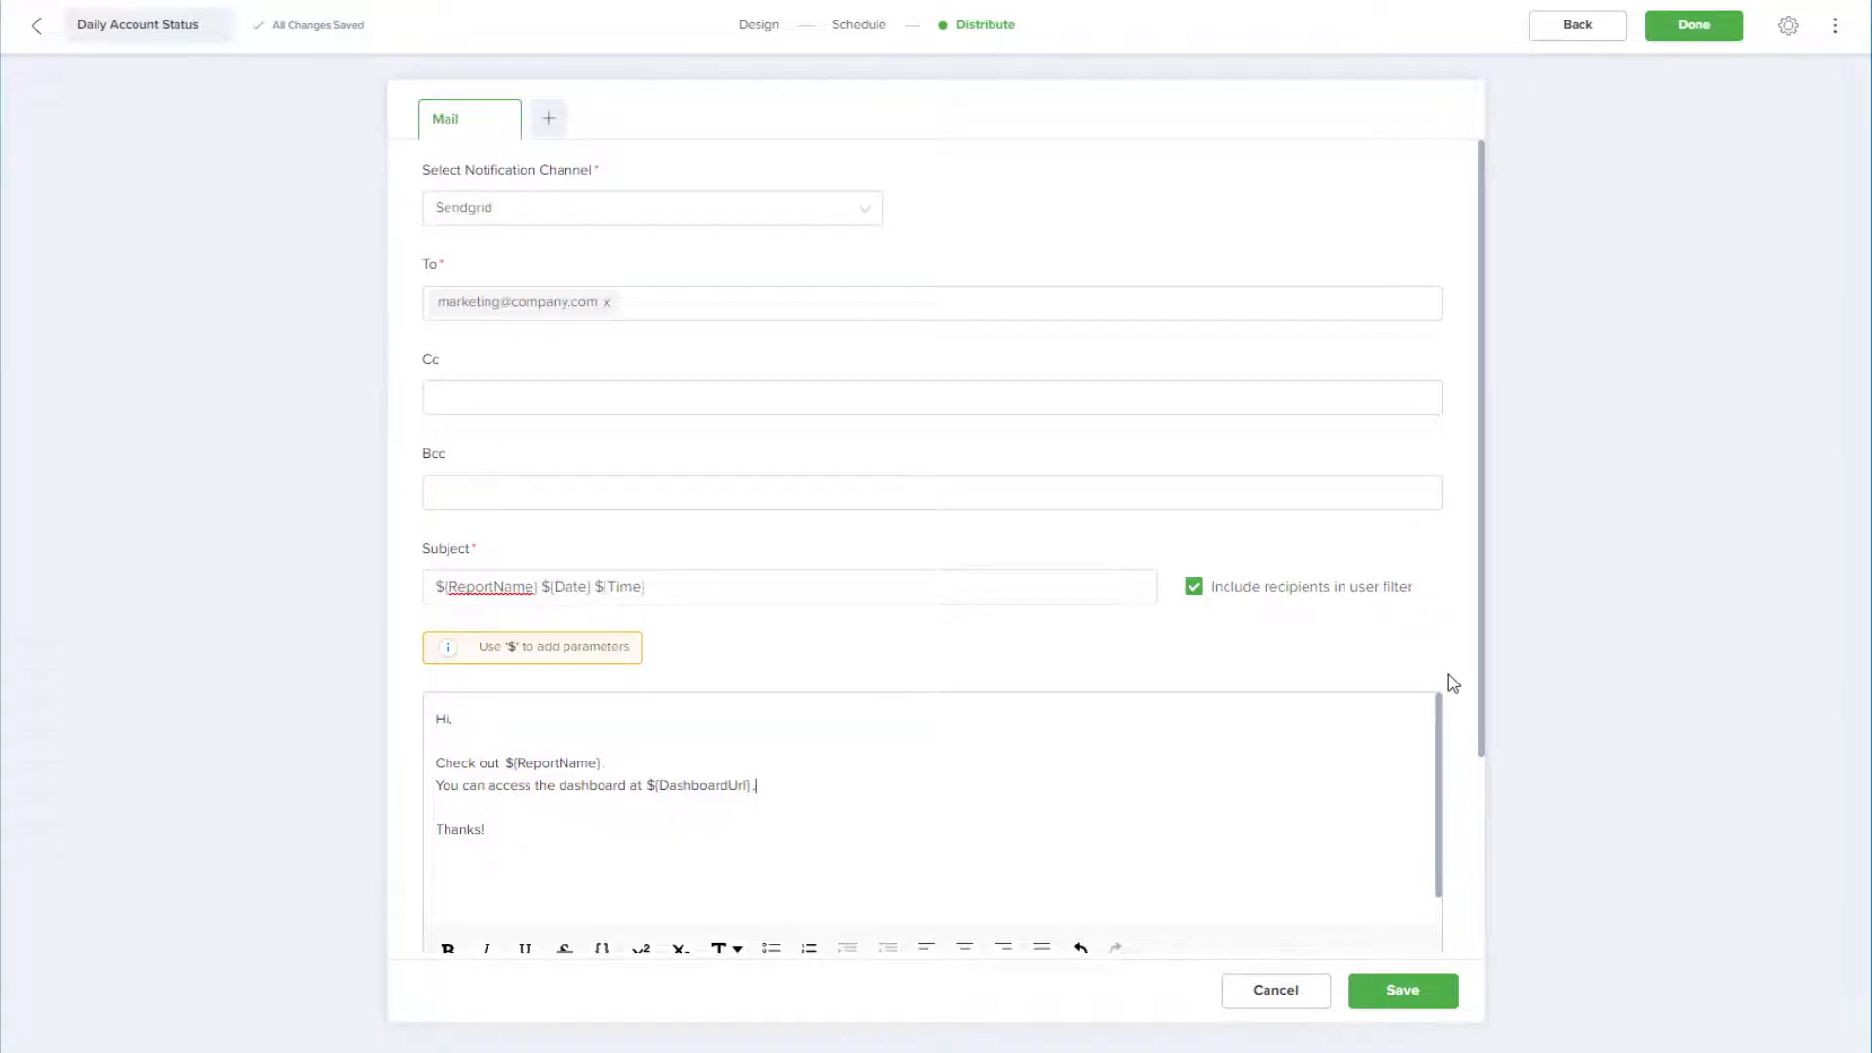
Enable the no-data warning email to the support address and finish the report setup.
{"action": "scroll", "coordinate": [1450, 682], "scroll_direction": "down", "scroll_amount": 3}
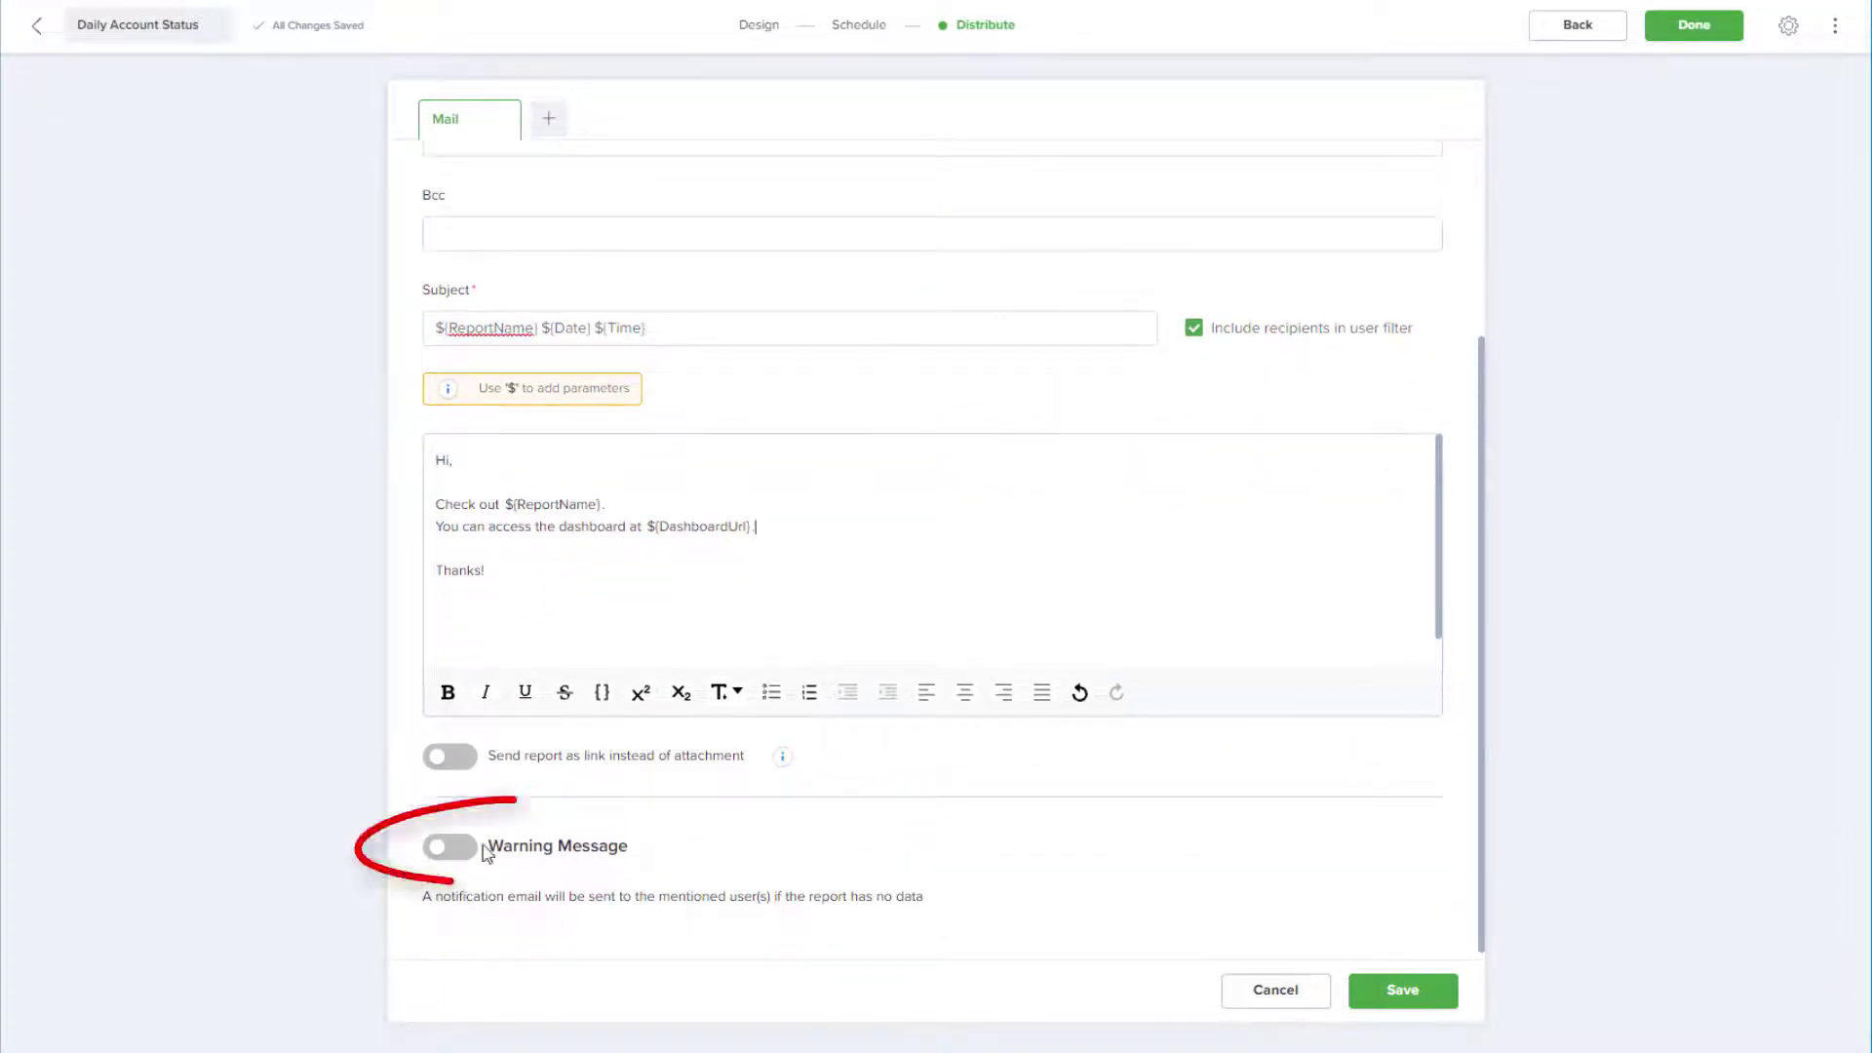
{"action": "left_click", "coordinate": [460, 848]}
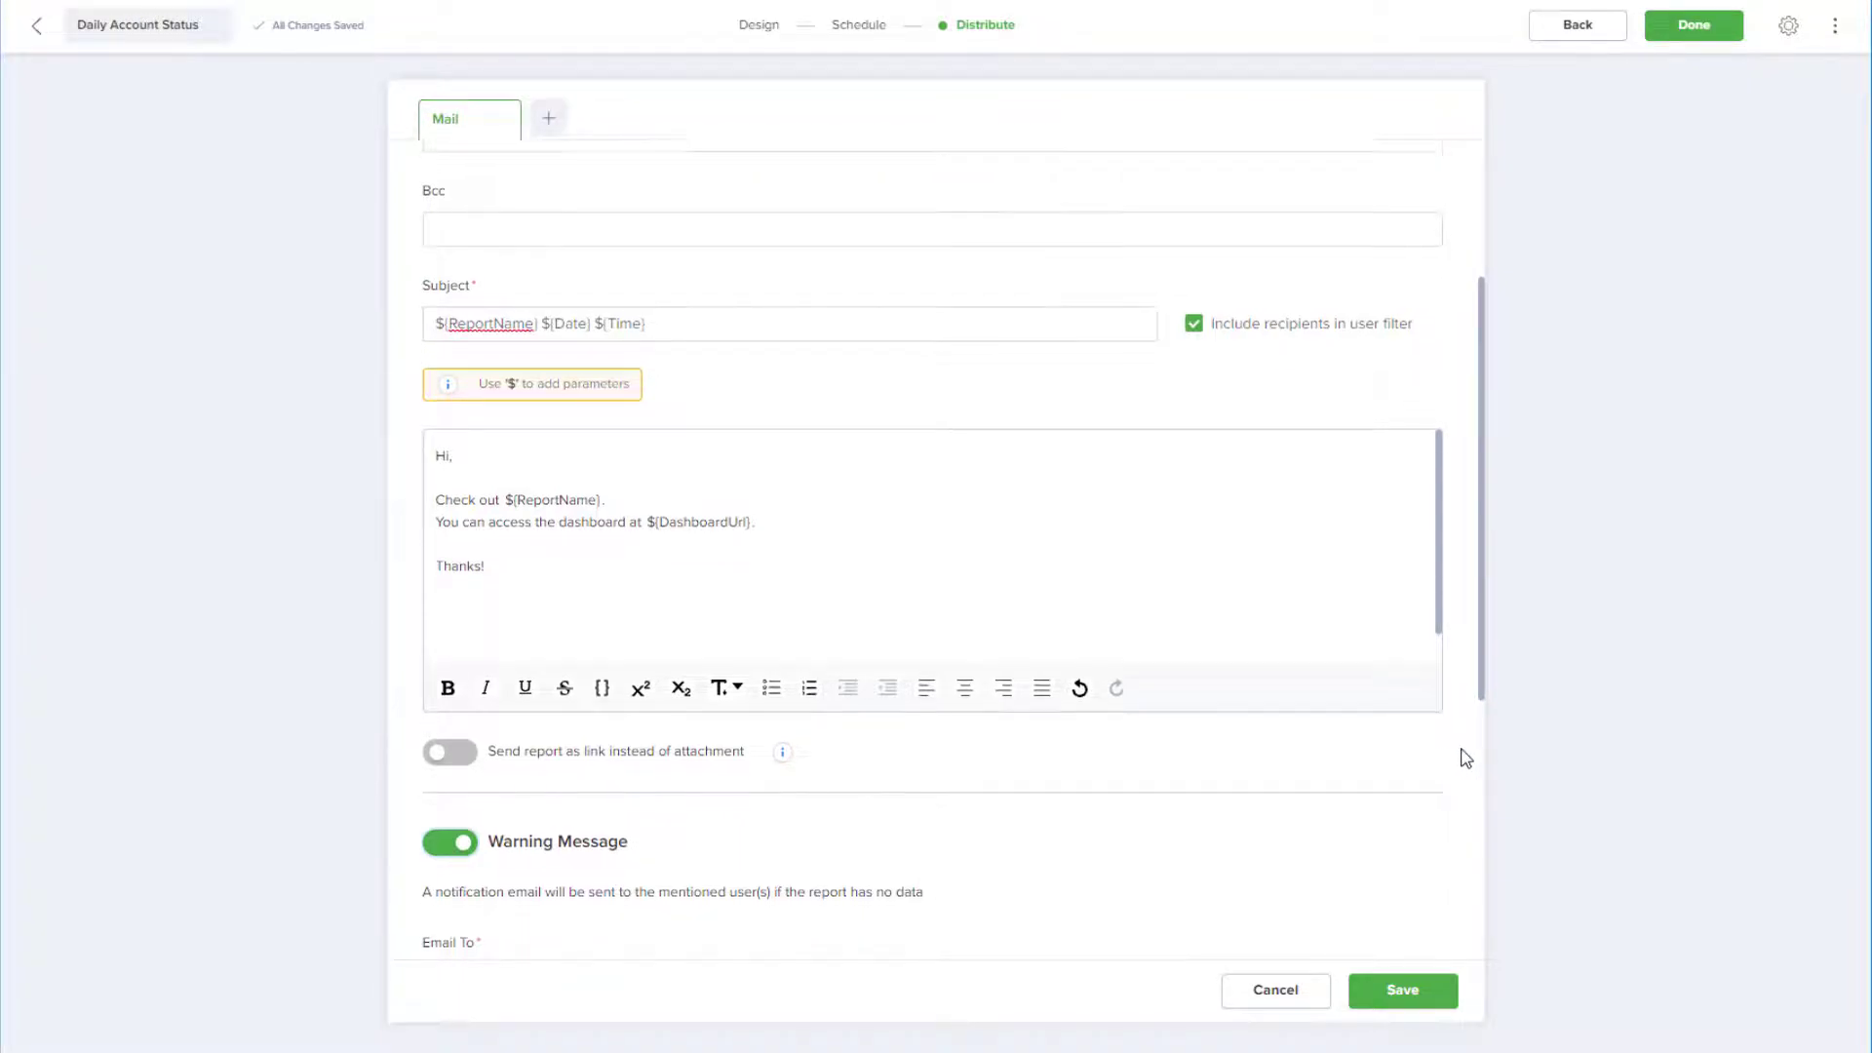
{"action": "scroll", "coordinate": [1462, 756], "scroll_direction": "down", "scroll_amount": 5}
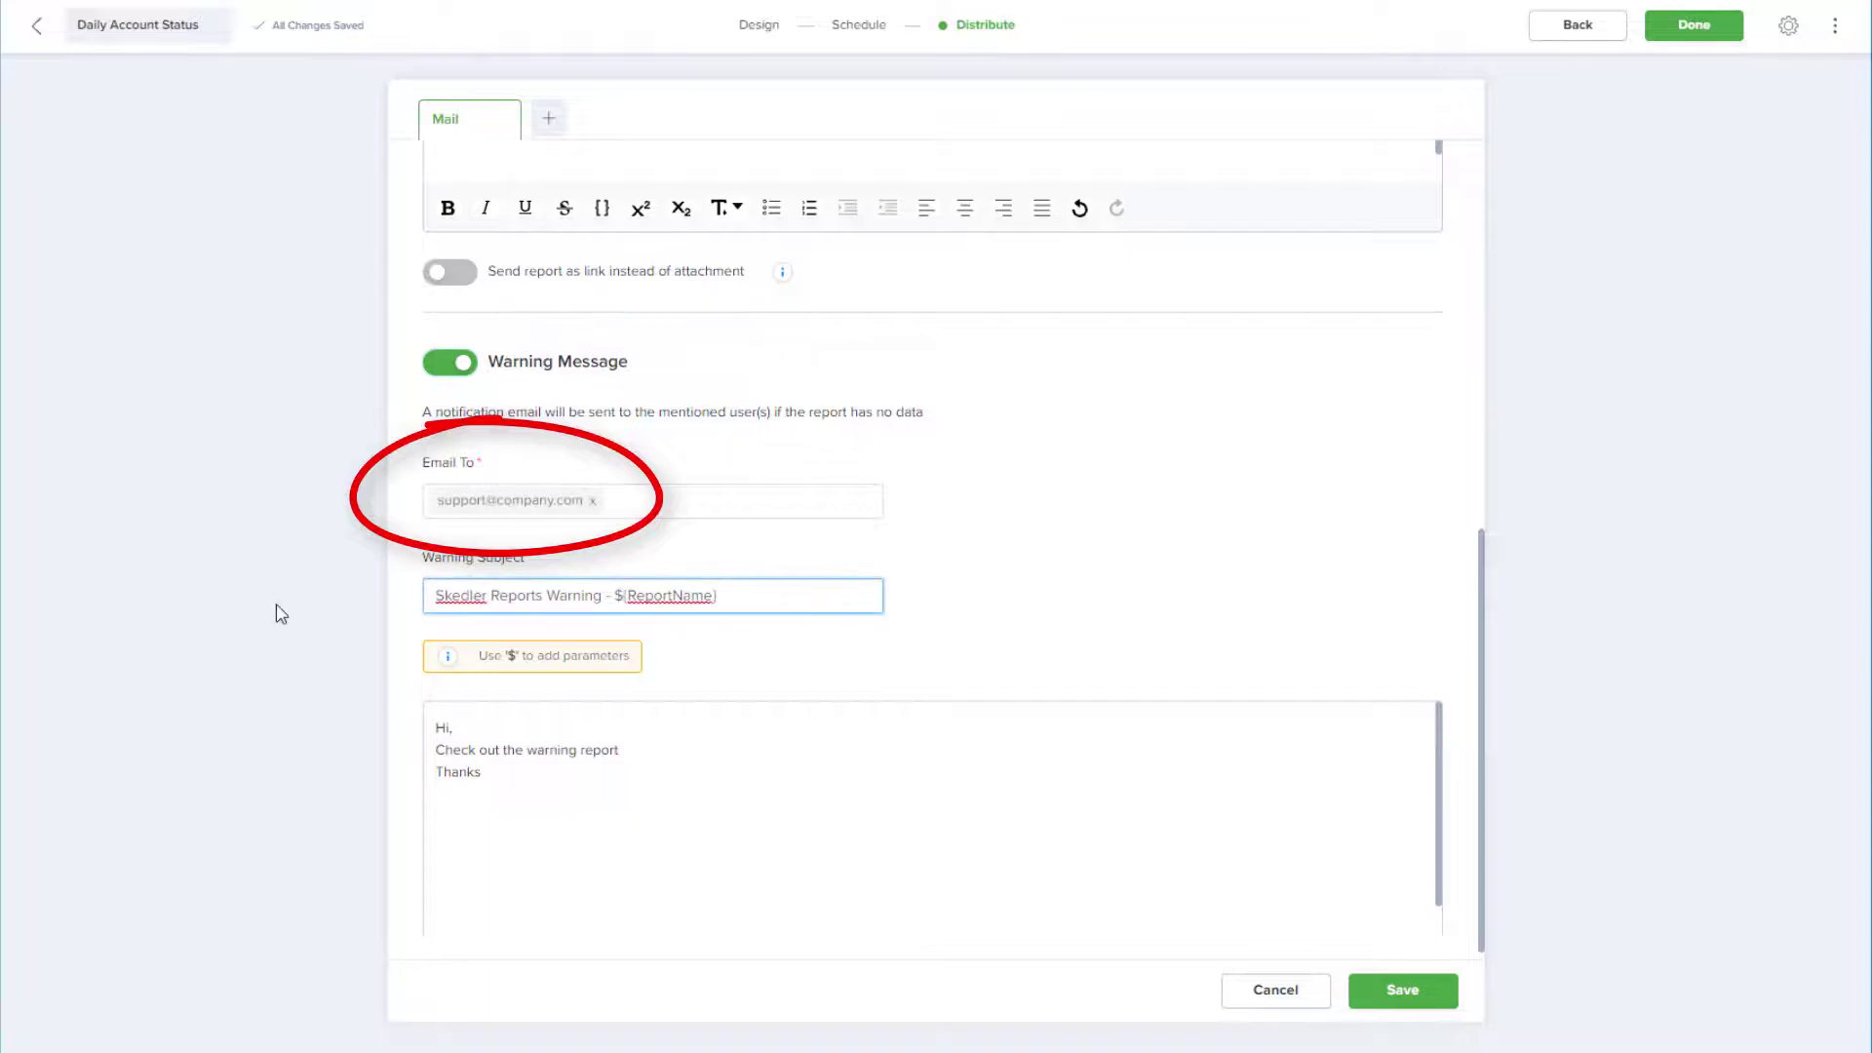
{"action": "left_click", "coordinate": [280, 614]}
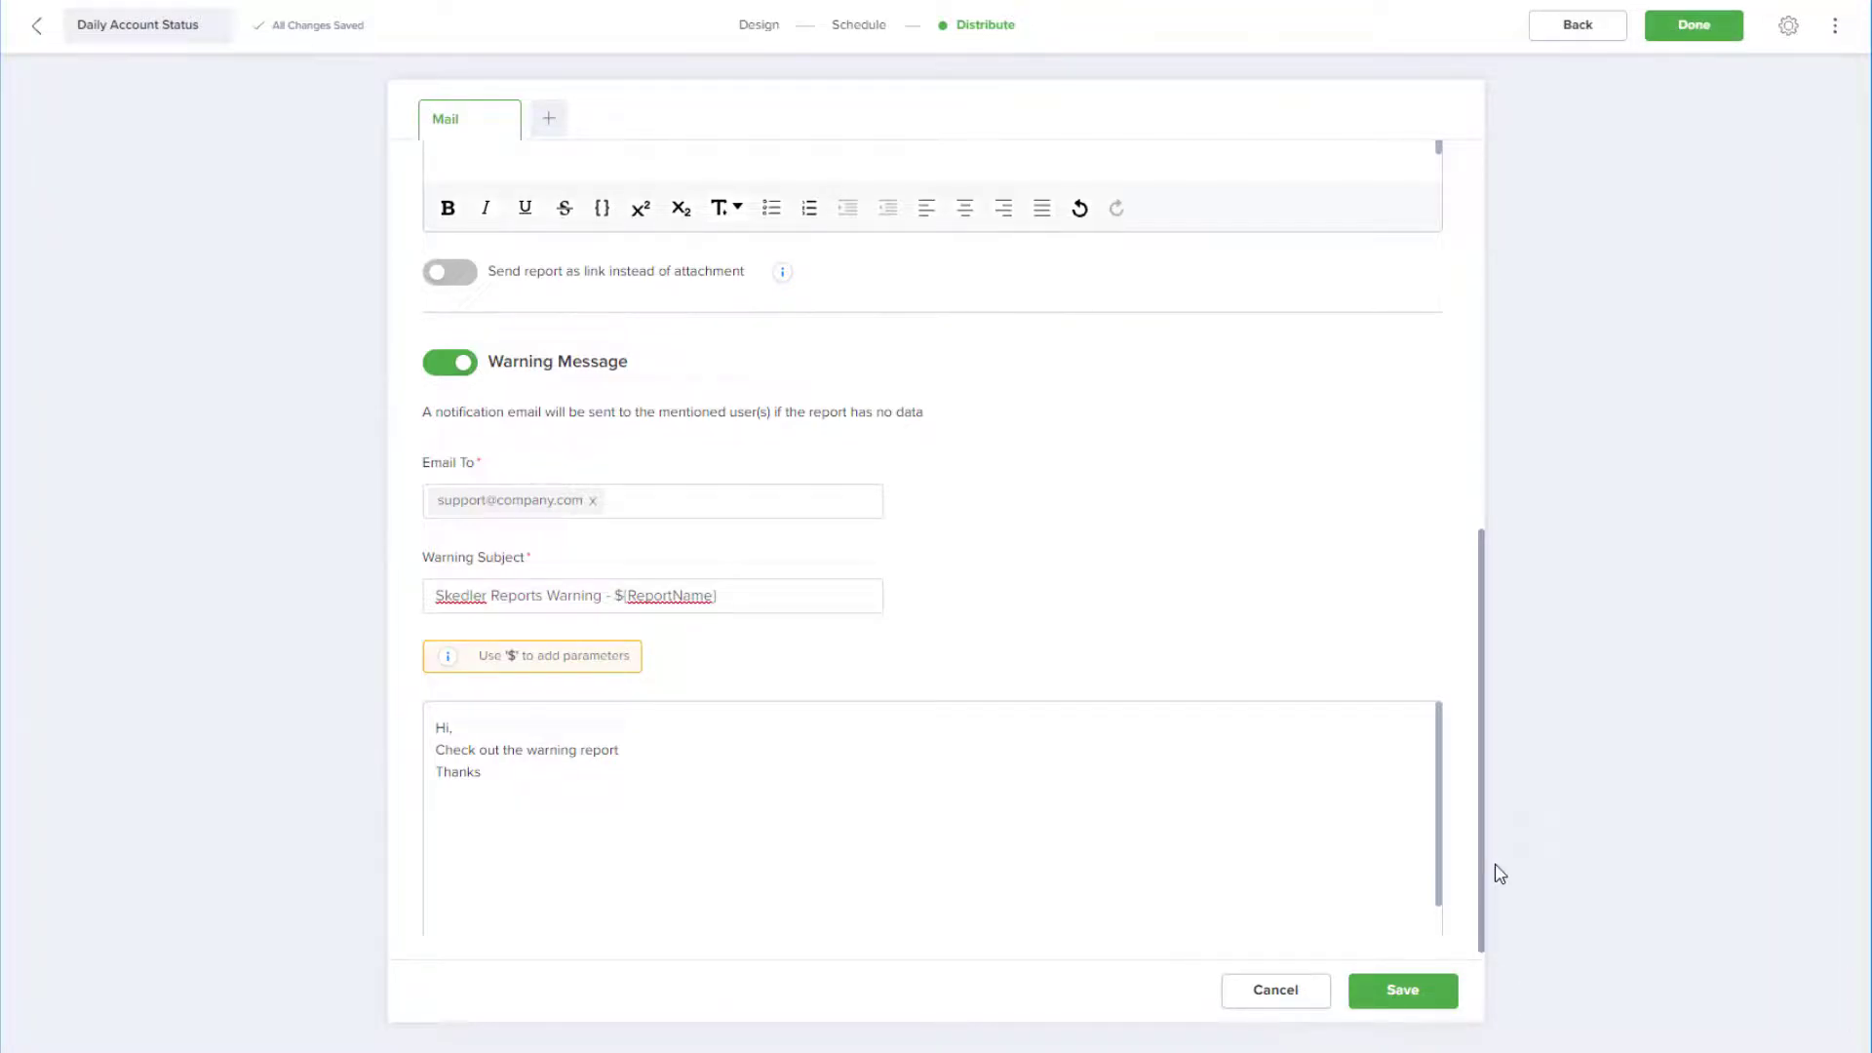
{"action": "left_click", "coordinate": [1693, 37]}
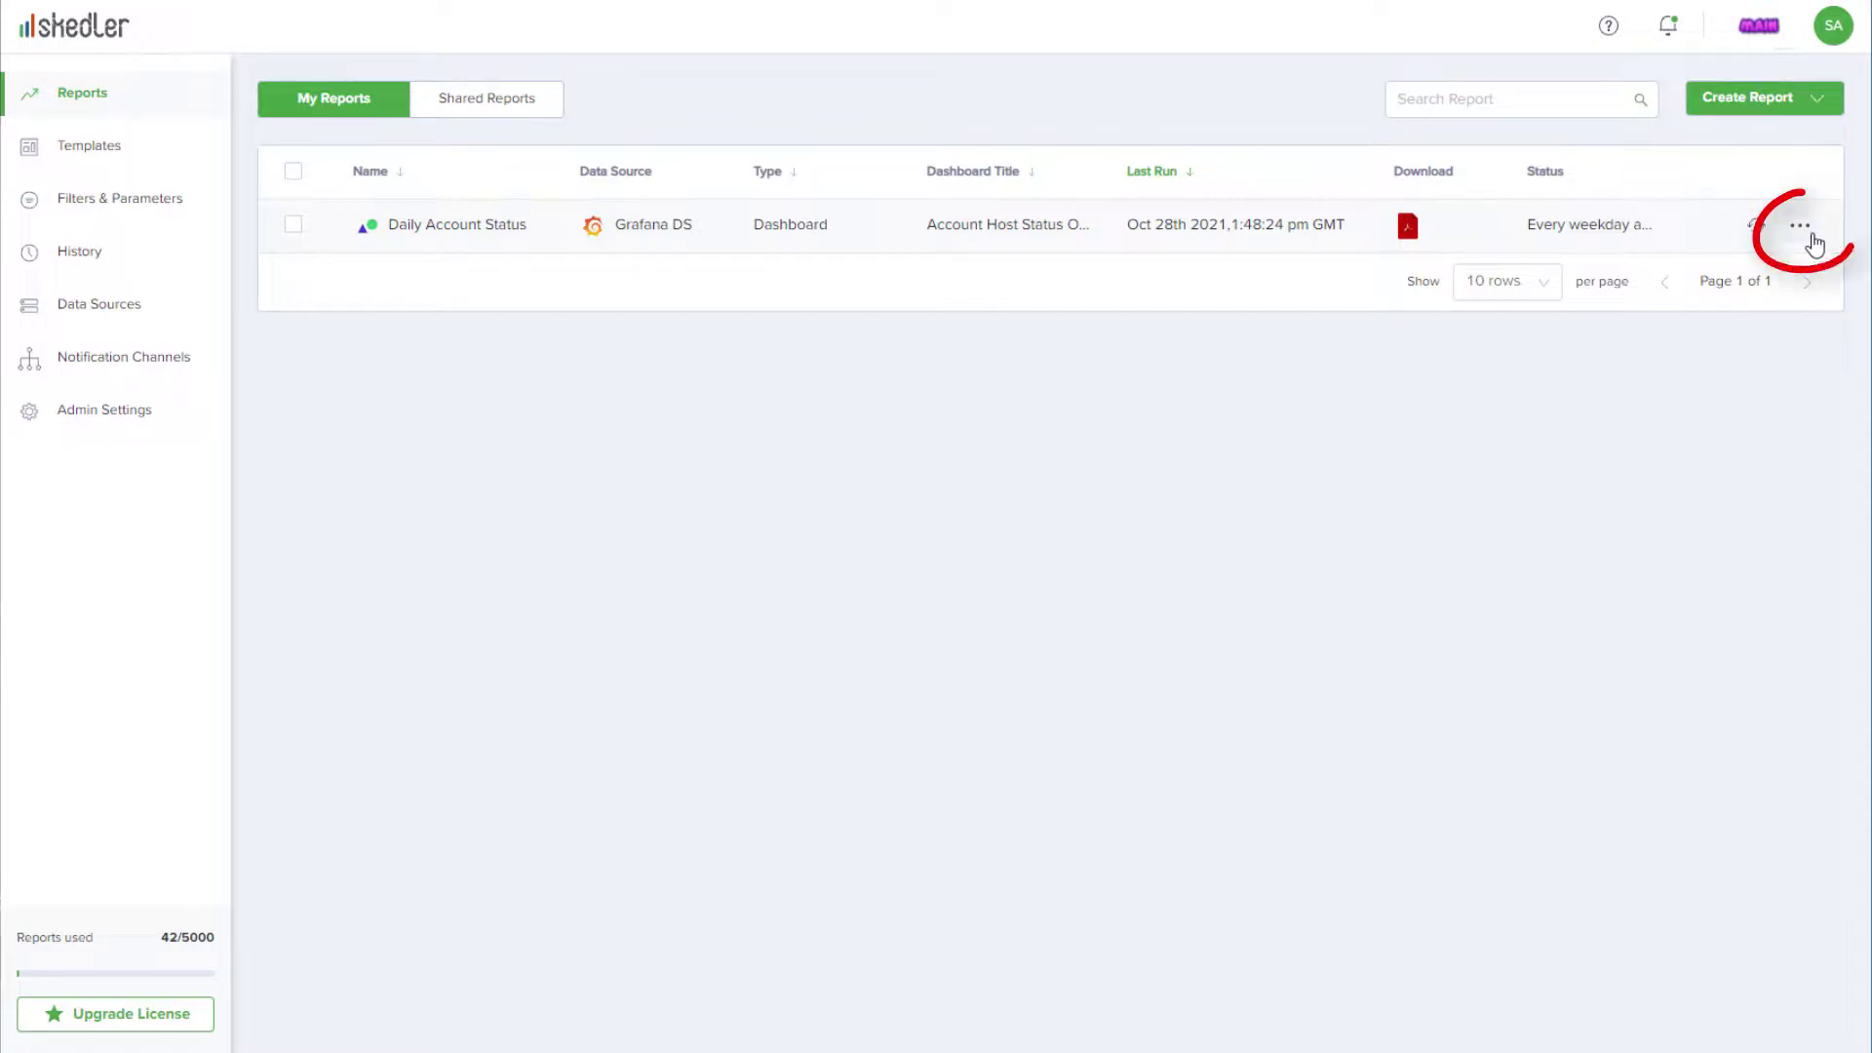
Open the action menu for the Daily Account Status report.
{"action": "left_click", "coordinate": [1811, 237]}
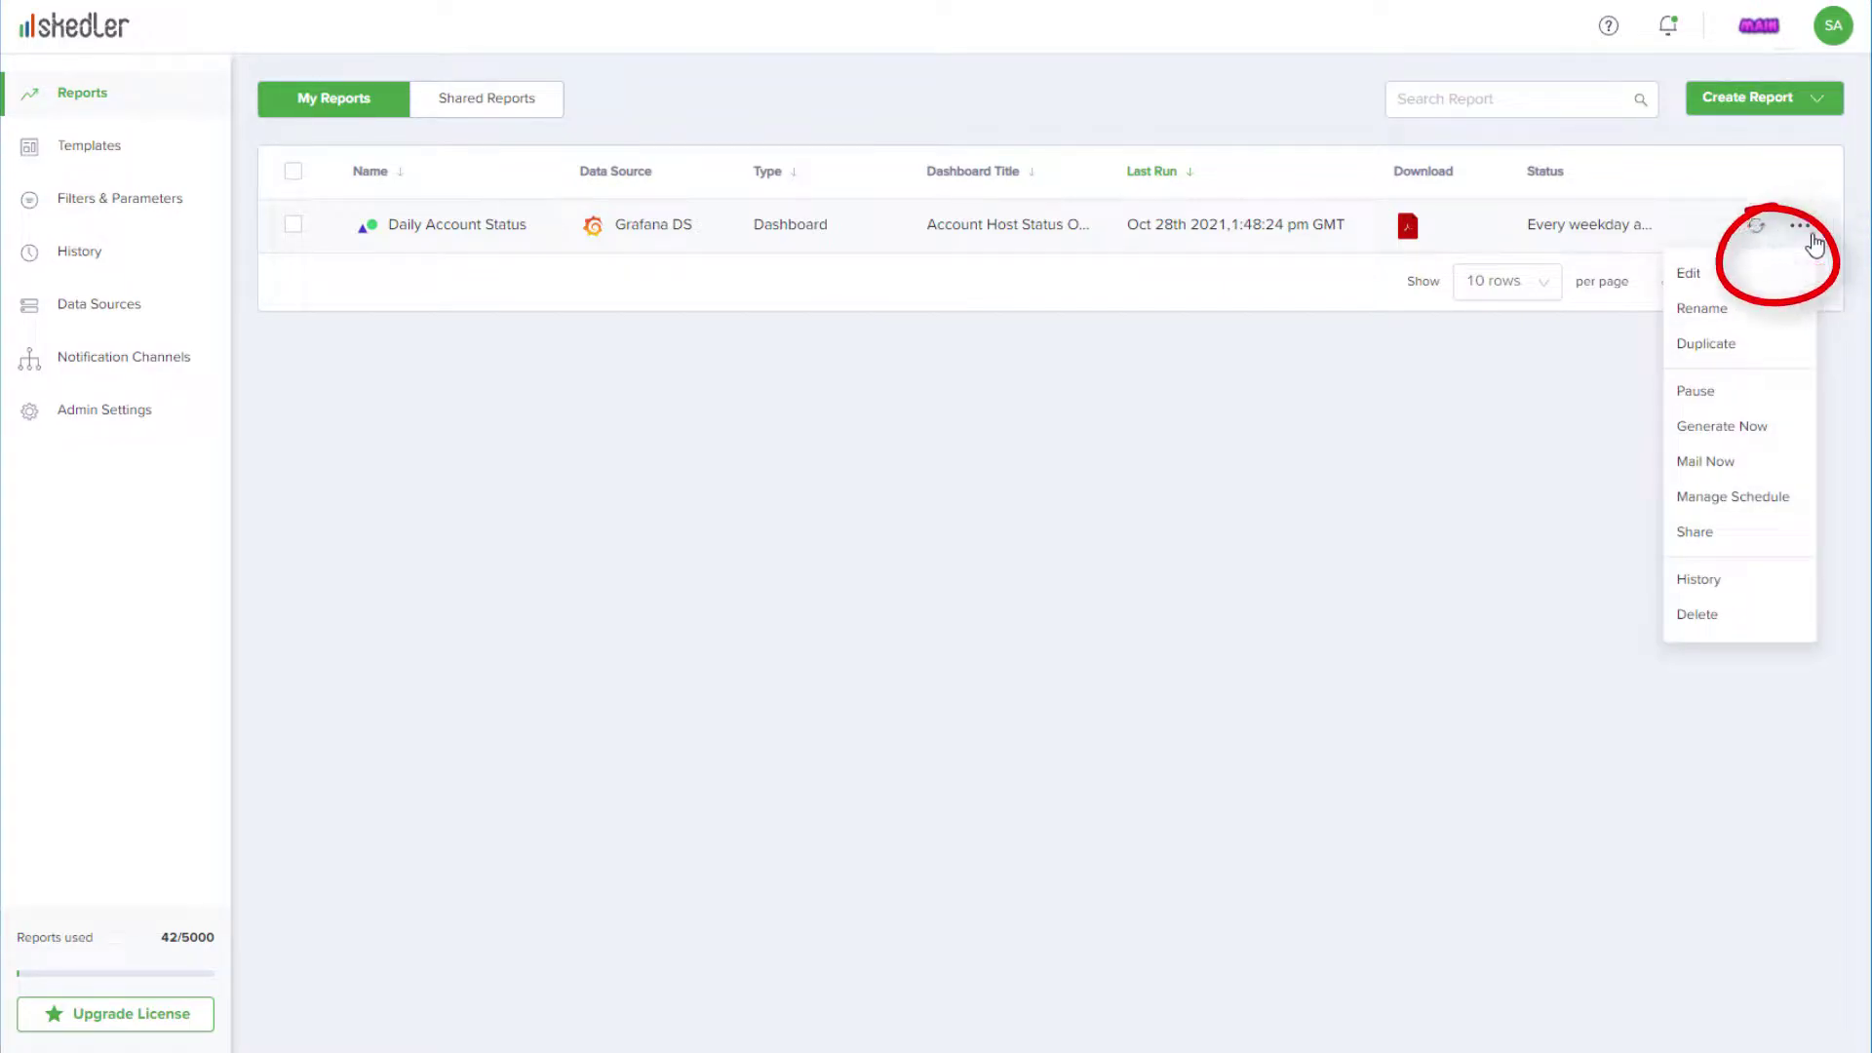